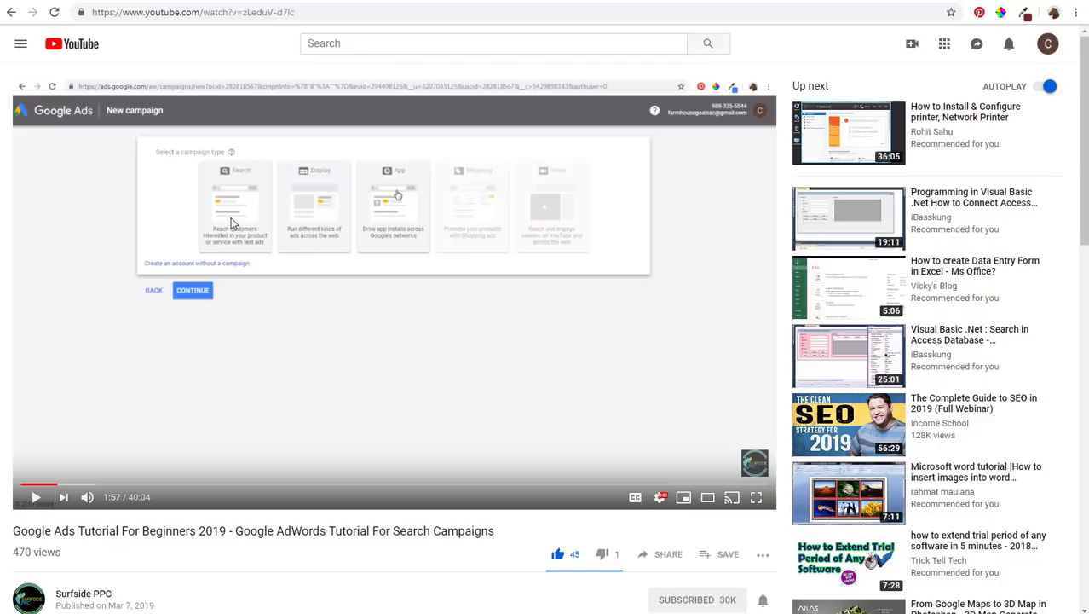
# Switch to Google Ads and open the Google Analytics details in the account's linked accounts.
pyautogui.click(83, 2)
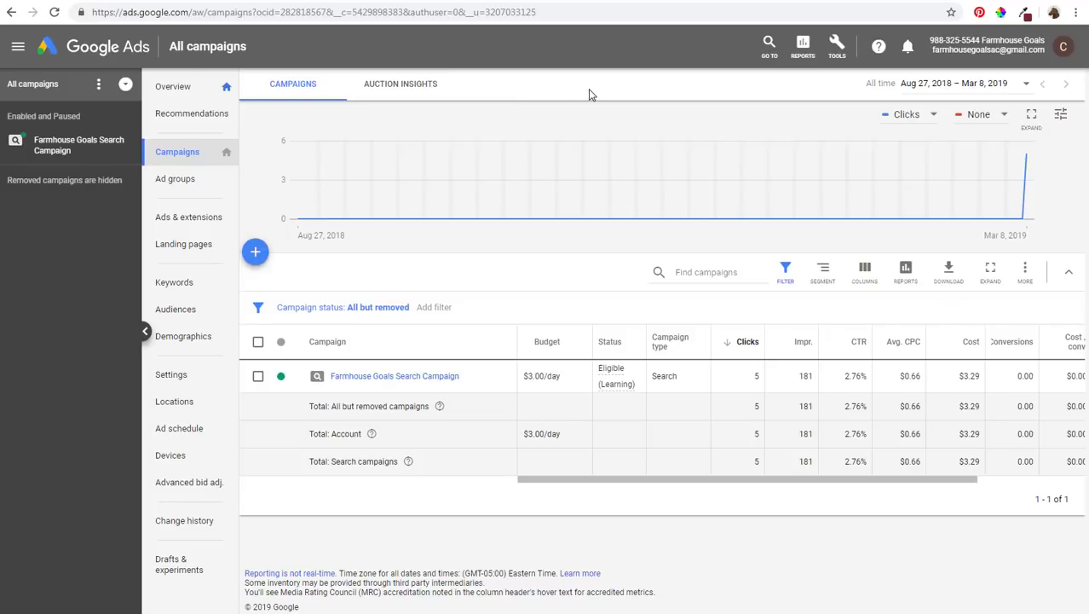
pyautogui.click(838, 52)
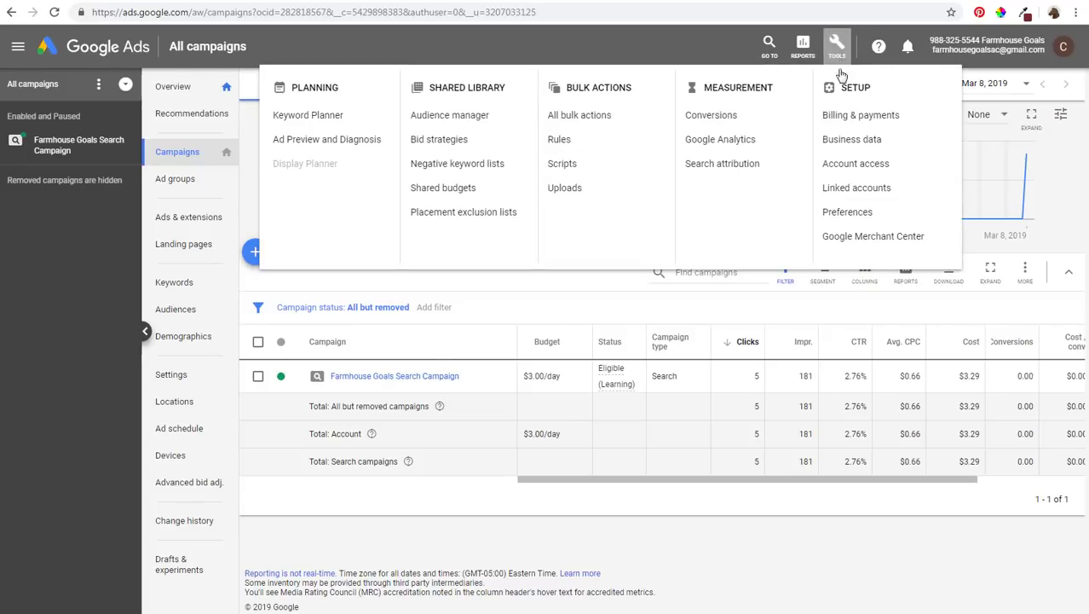
pyautogui.click(840, 191)
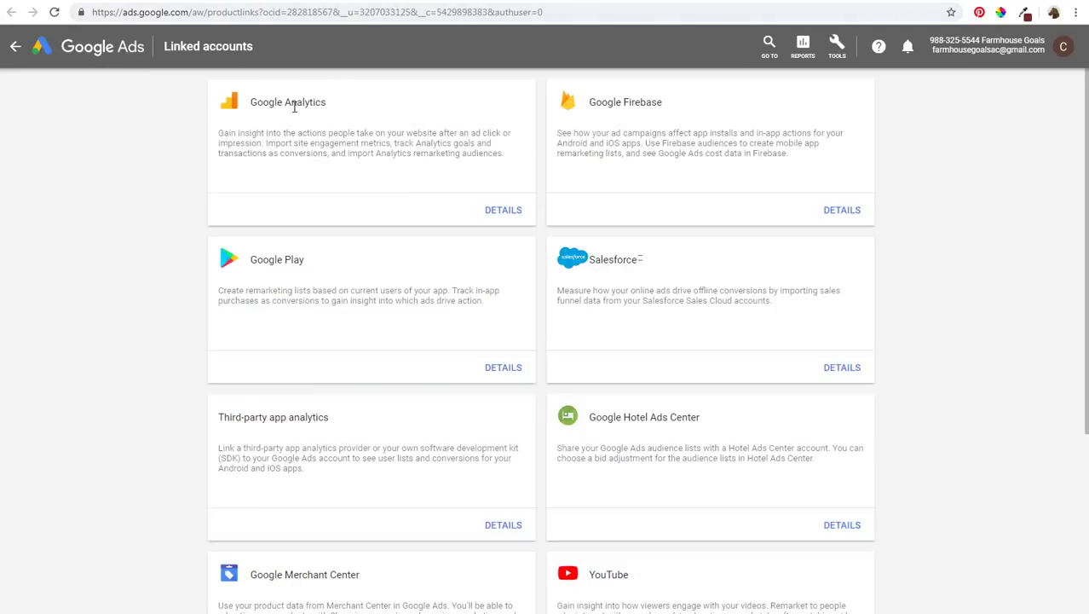
pyautogui.click(503, 211)
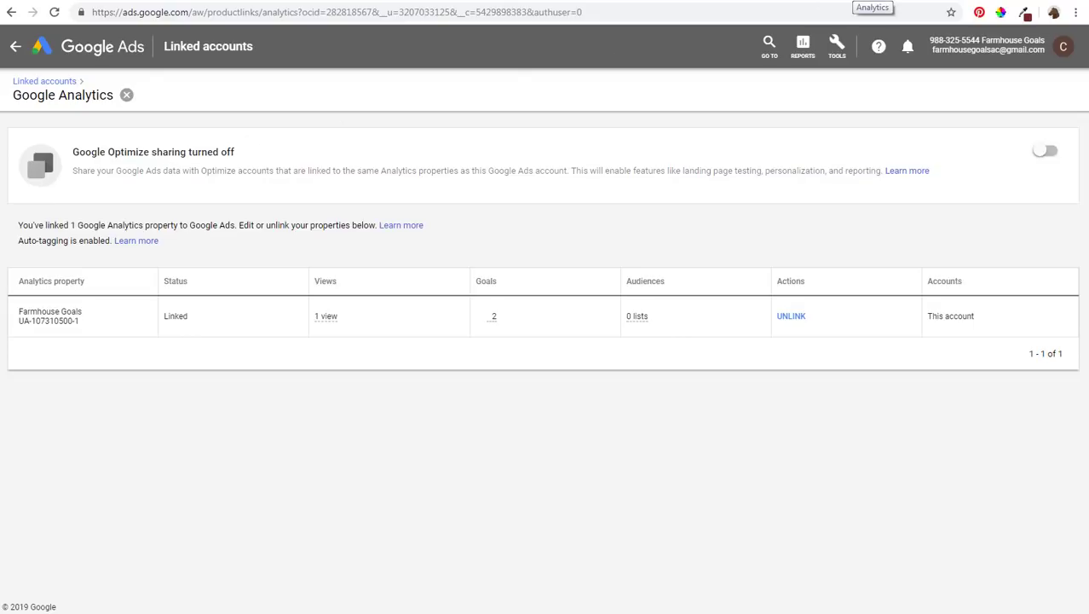
# Switch to Google Analytics and open the Google Ads Campaigns acquisition report.
pyautogui.click(855, 1)
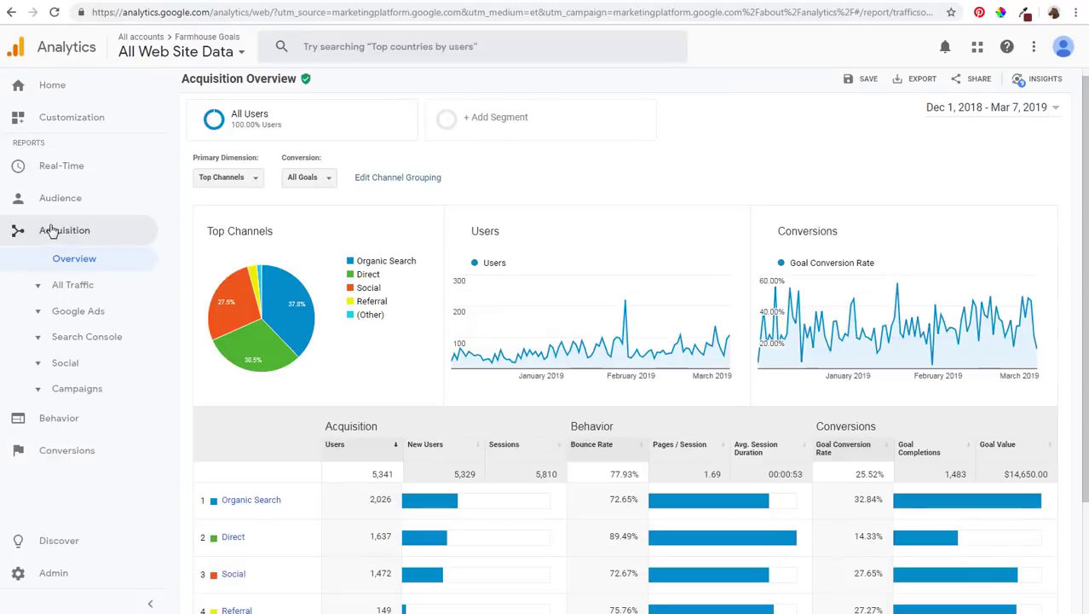
pyautogui.click(54, 312)
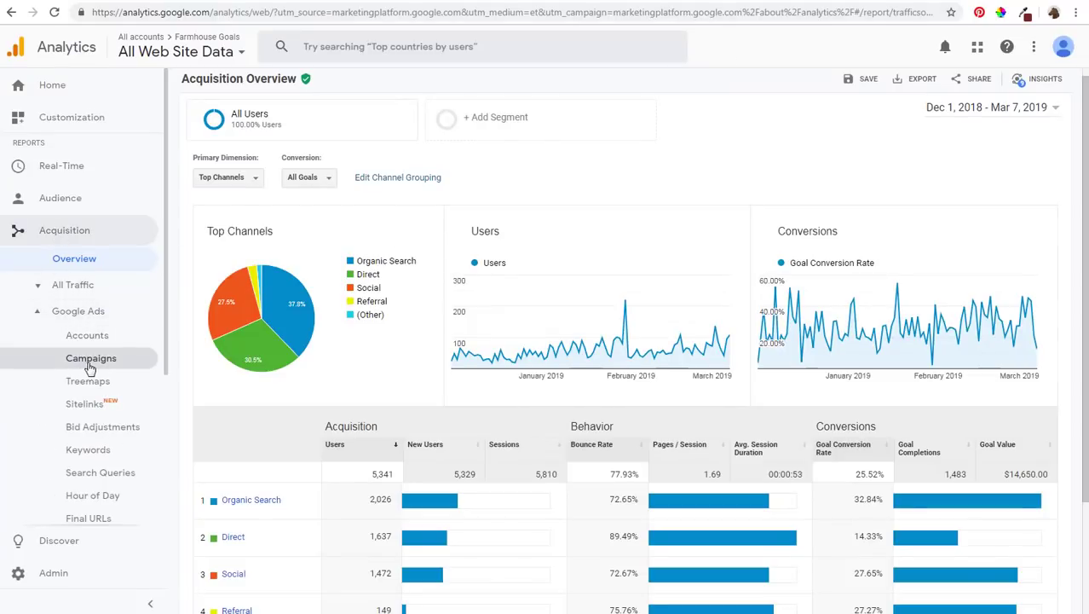
pyautogui.click(91, 364)
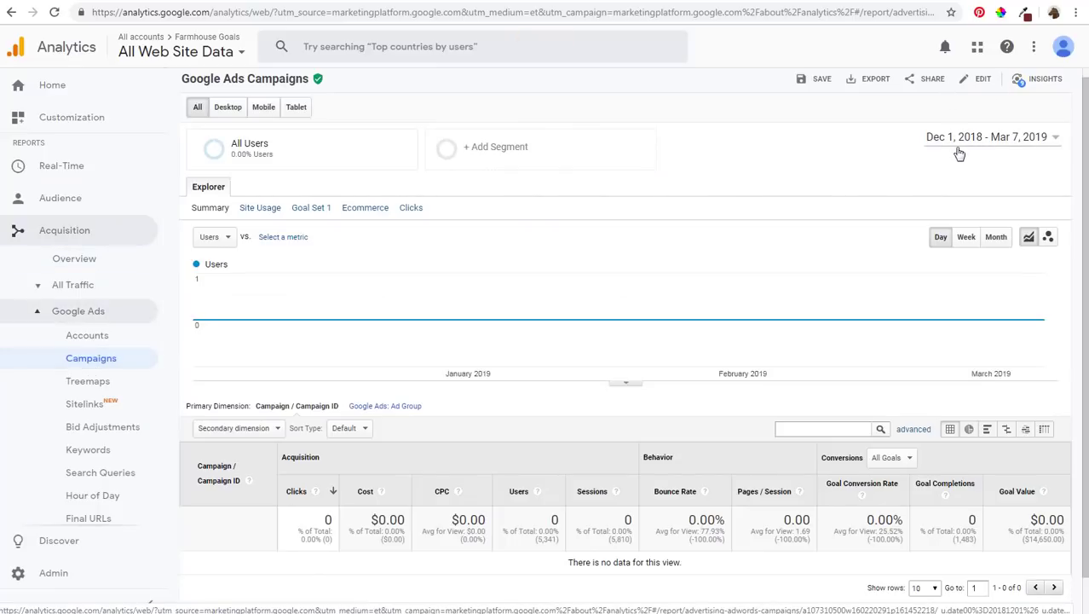
# Set the campaign report's end date to Mar 8, 2019 and view the campaign's performance data.
pyautogui.click(966, 141)
pyautogui.click(1003, 176)
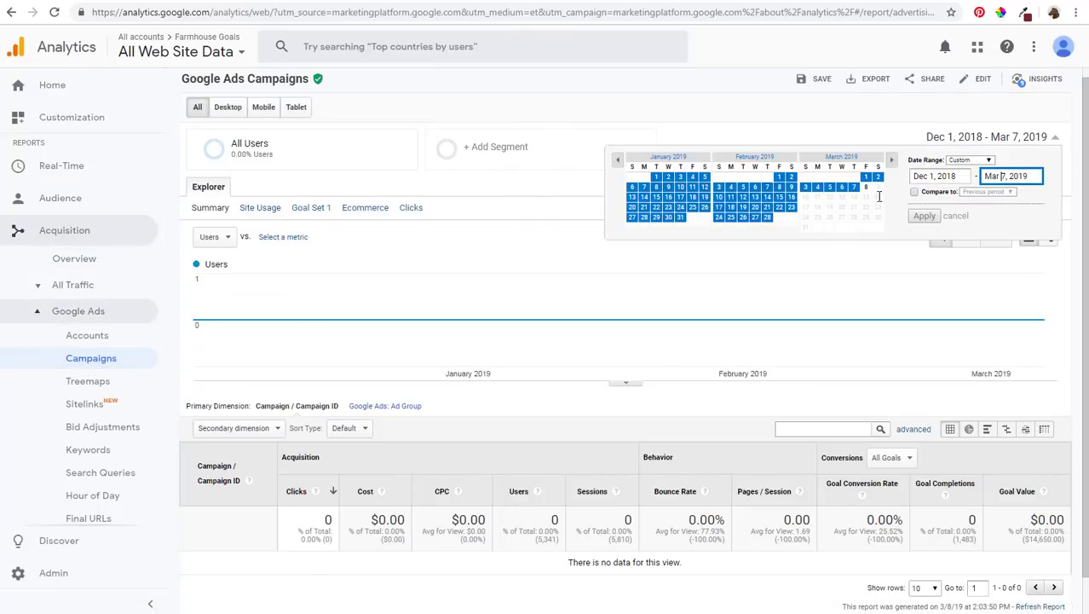
pyautogui.click(866, 186)
pyautogui.click(924, 218)
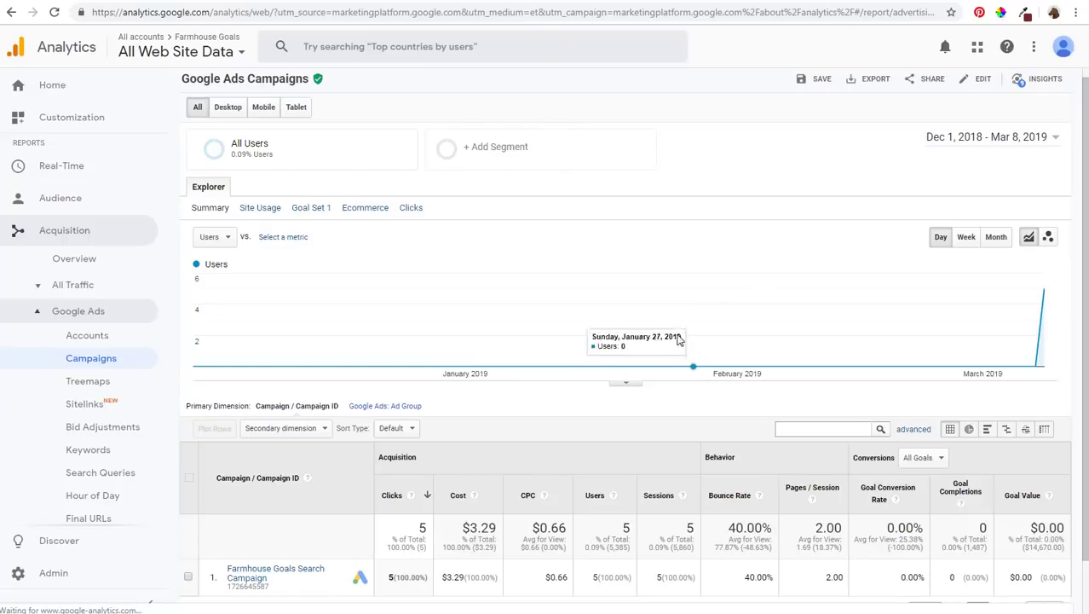
pyautogui.scroll(-1, 279, 512)
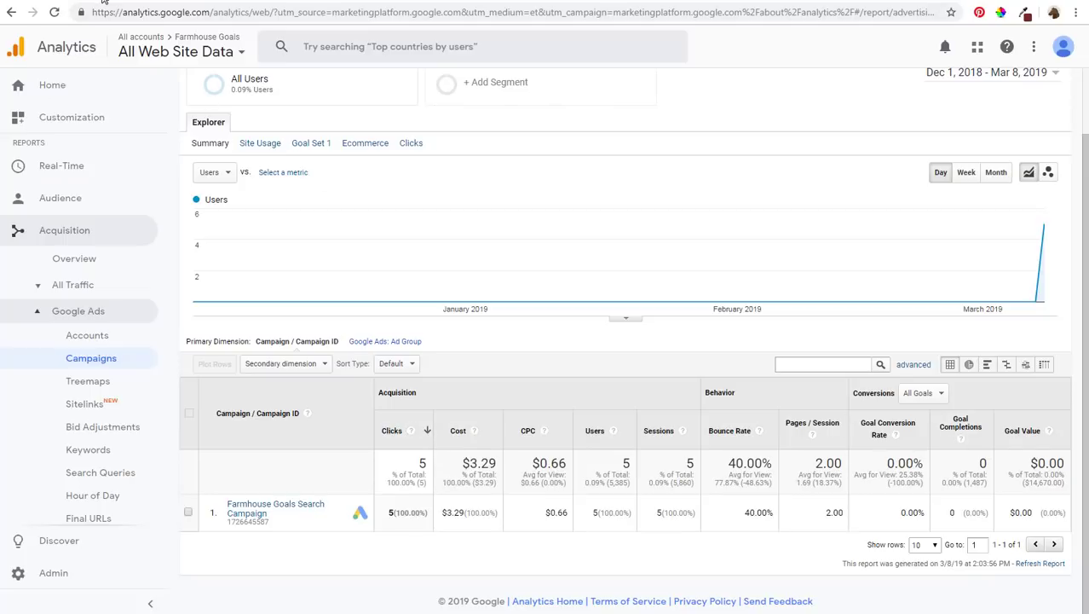
# Return to Google Ads and open the account's Conversions measurement tool.
pyautogui.click(102, 1)
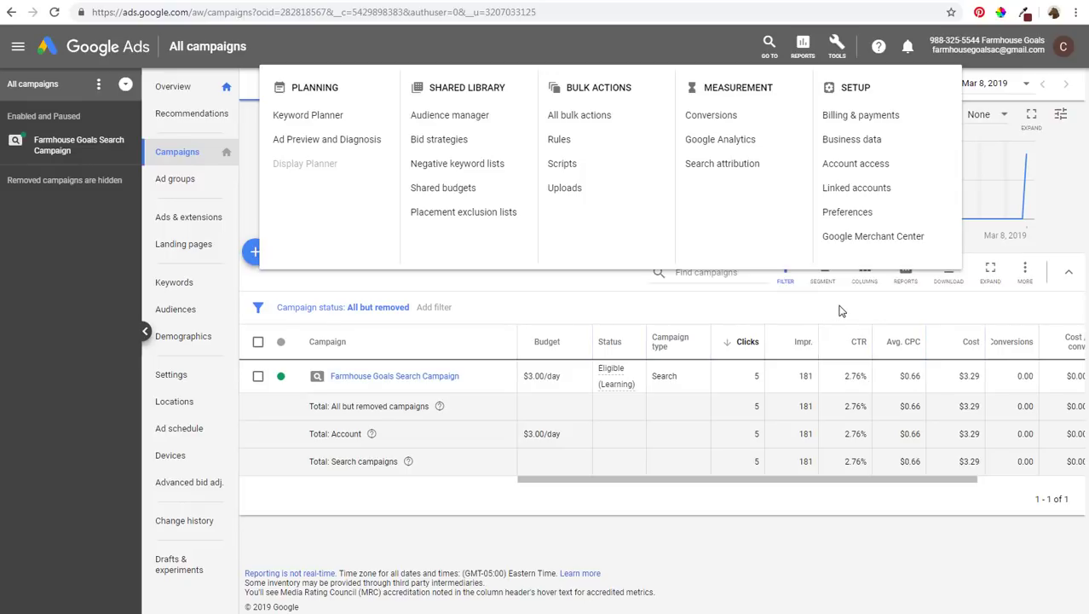
pyautogui.click(710, 115)
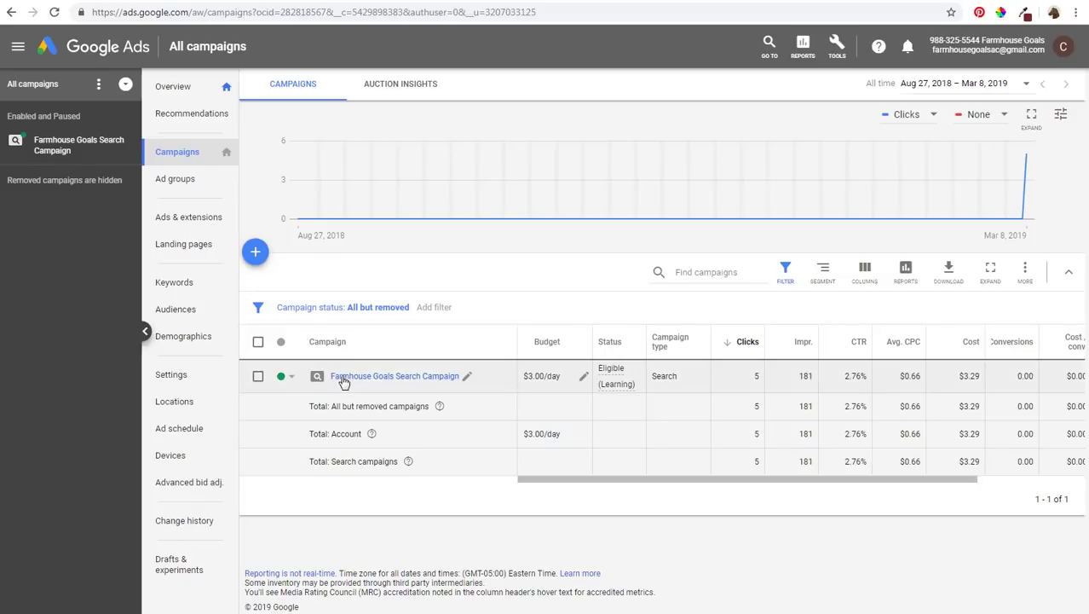
# Start a new campaign from the campaigns overview and choose Display as its type.
pyautogui.click(256, 254)
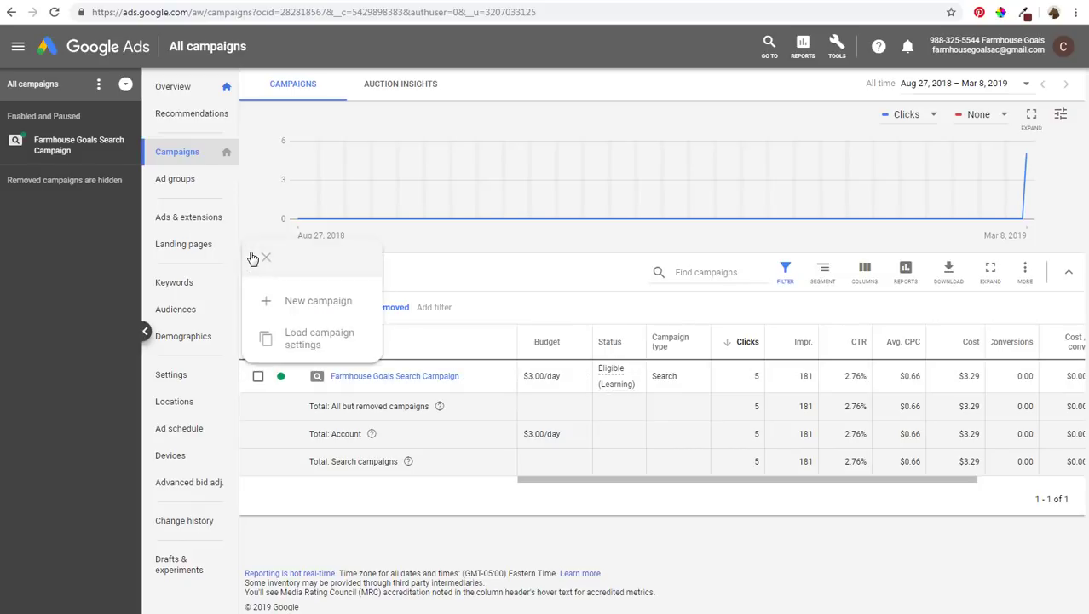
pyautogui.click(270, 304)
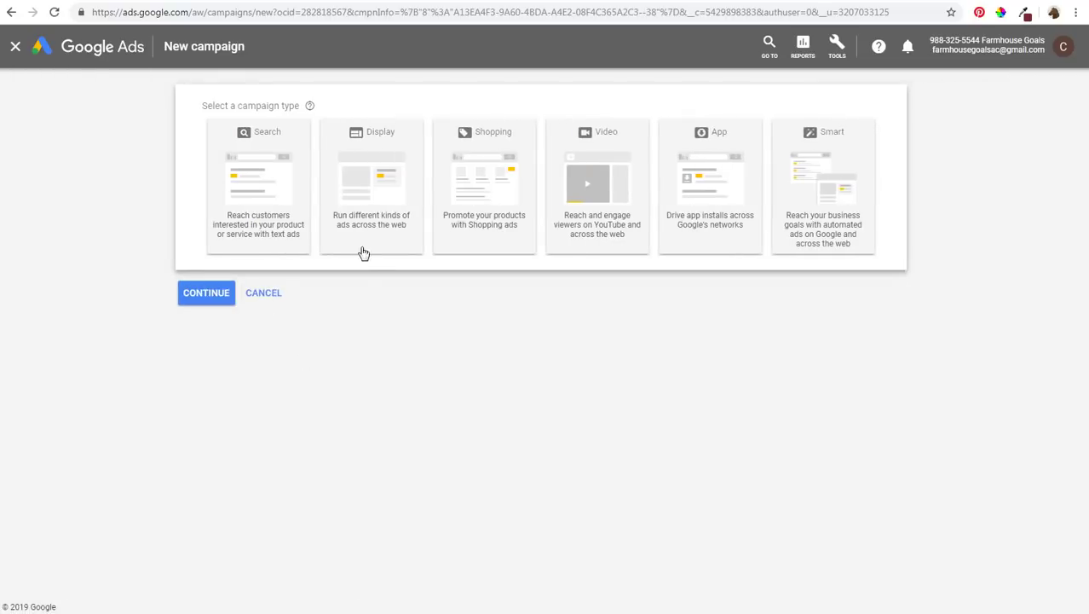
pyautogui.click(380, 187)
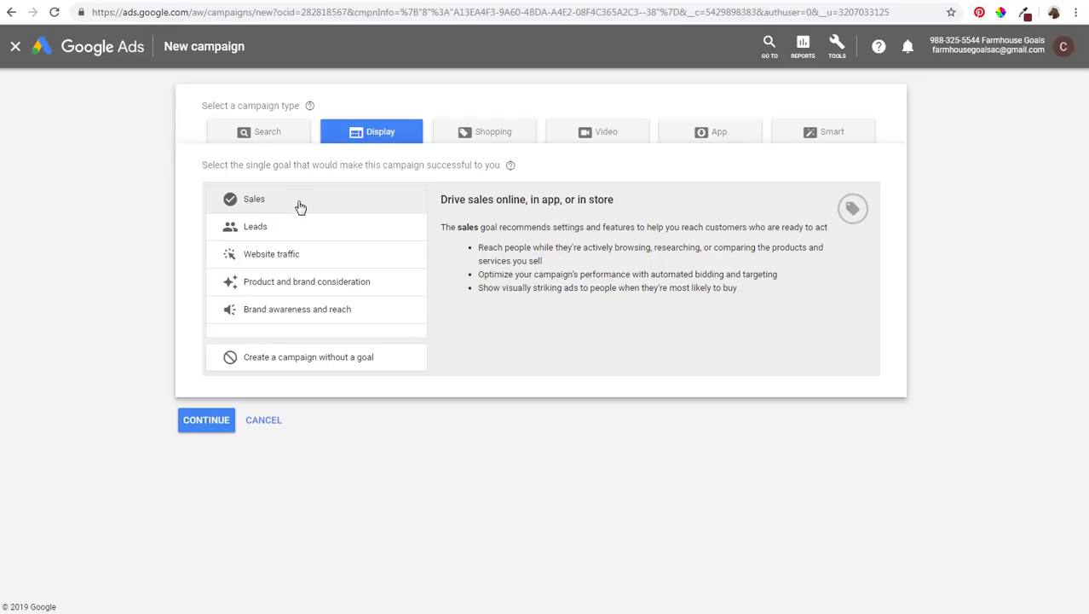
# Examine the descriptions of the goals available for a Display campaign, from Sales to Brand awareness and reach.
pyautogui.click(298, 228)
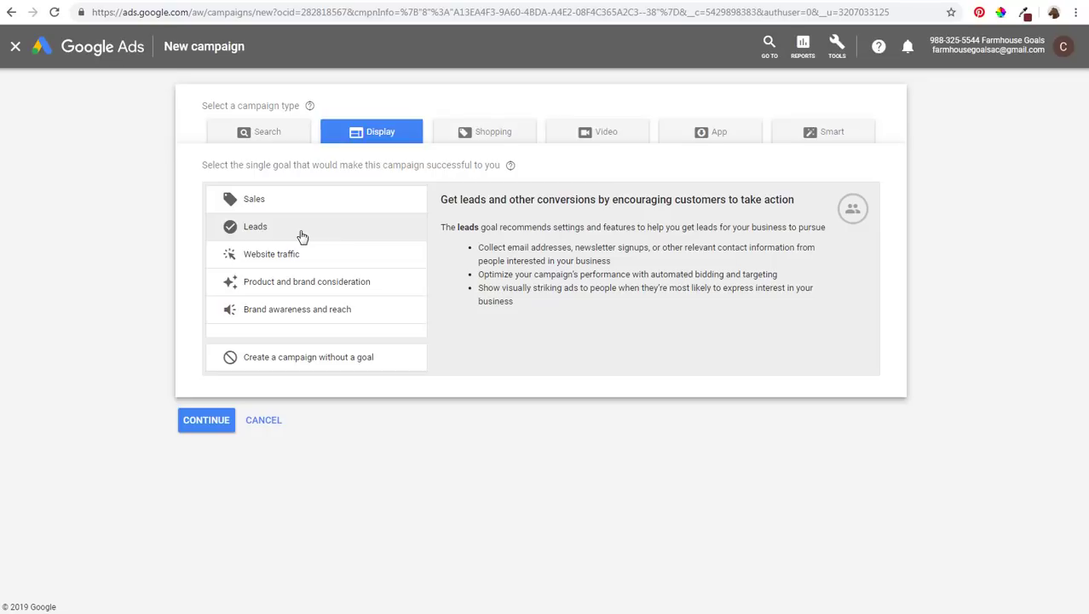
pyautogui.click(303, 255)
pyautogui.click(303, 281)
pyautogui.click(302, 308)
pyautogui.click(302, 282)
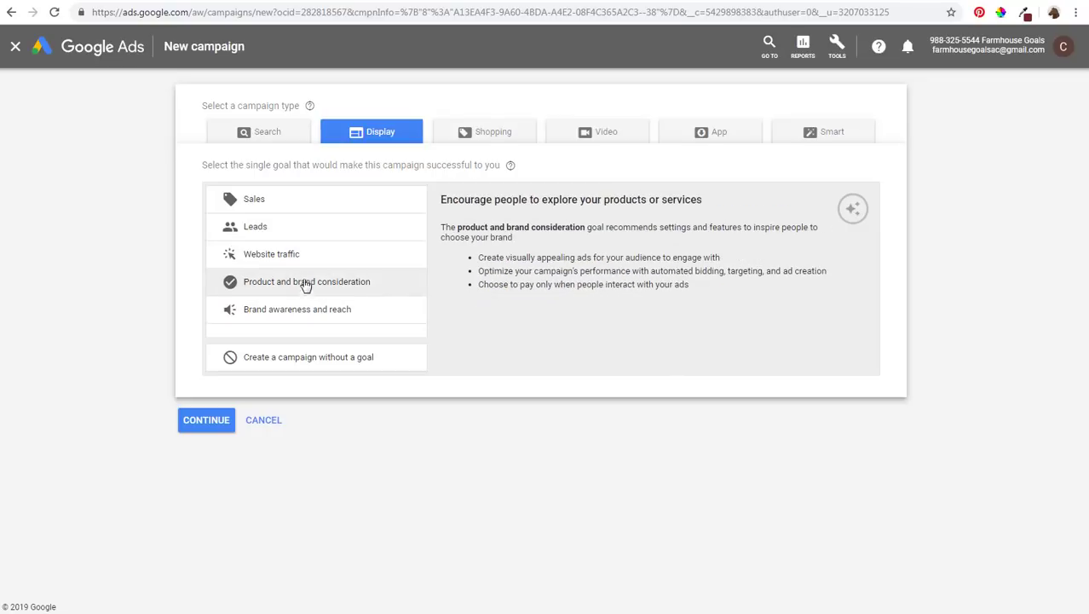
pyautogui.click(305, 258)
pyautogui.click(305, 281)
pyautogui.click(306, 306)
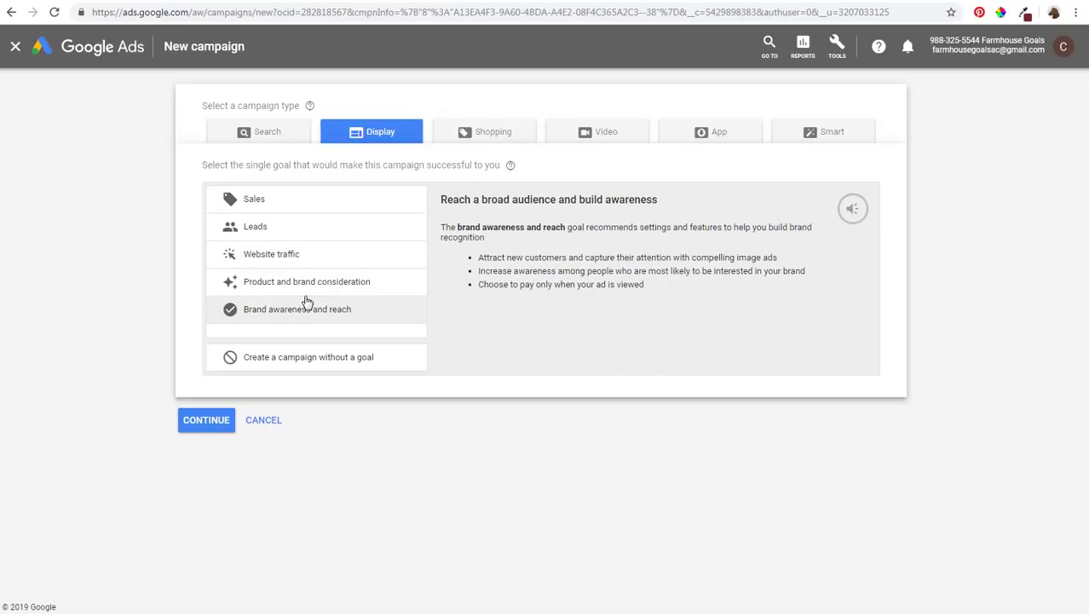
pyautogui.click(306, 294)
pyautogui.click(309, 258)
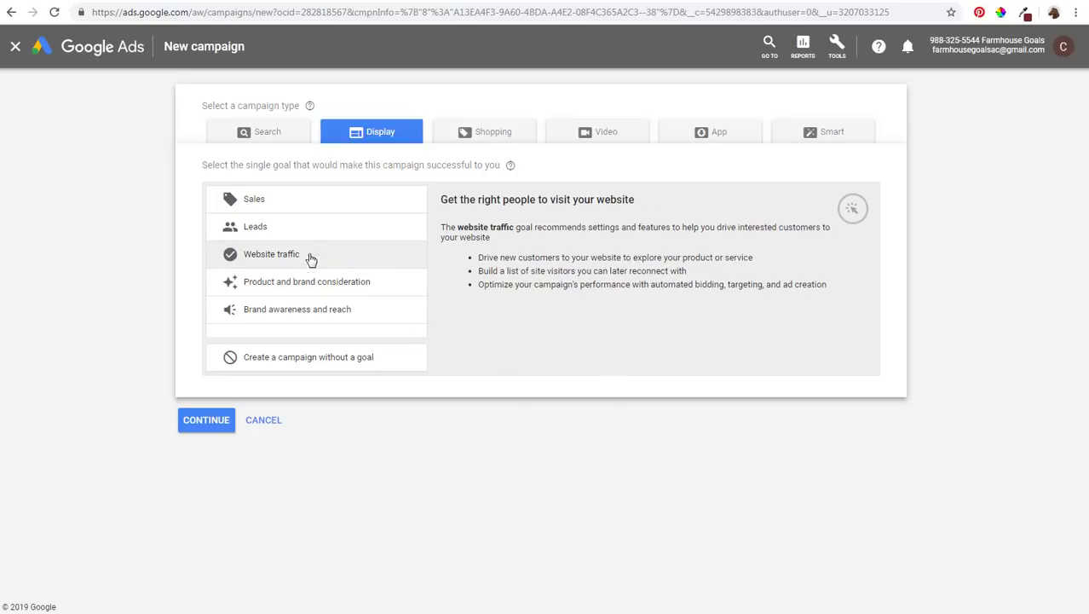
pyautogui.click(308, 230)
pyautogui.click(305, 205)
pyautogui.click(306, 228)
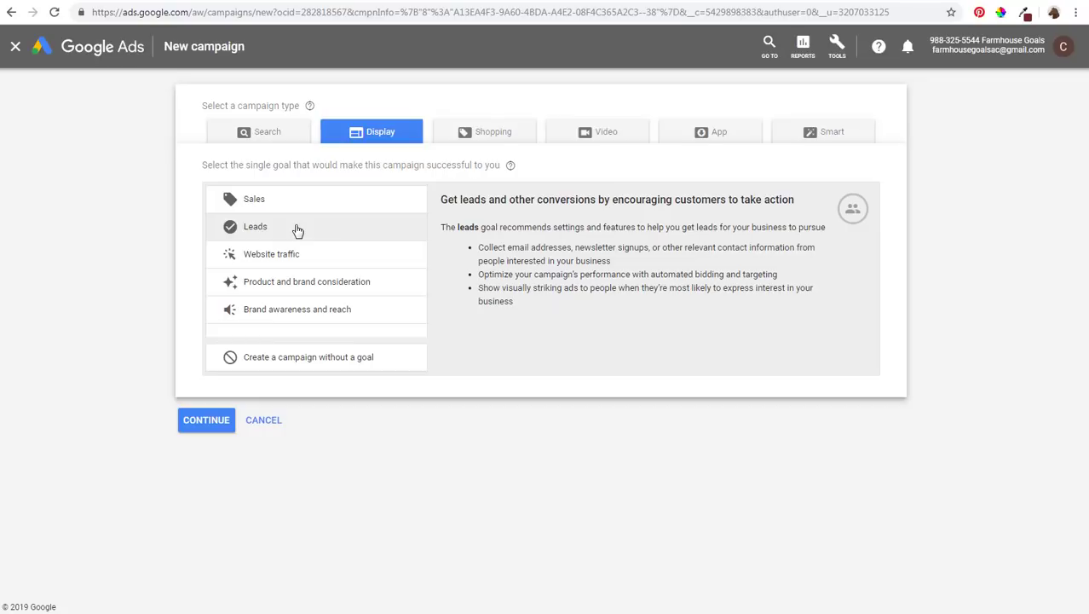
# Choose the Sales goal, enter farmhousegoals.com as the business website, and continue to the campaign settings.
pyautogui.click(300, 212)
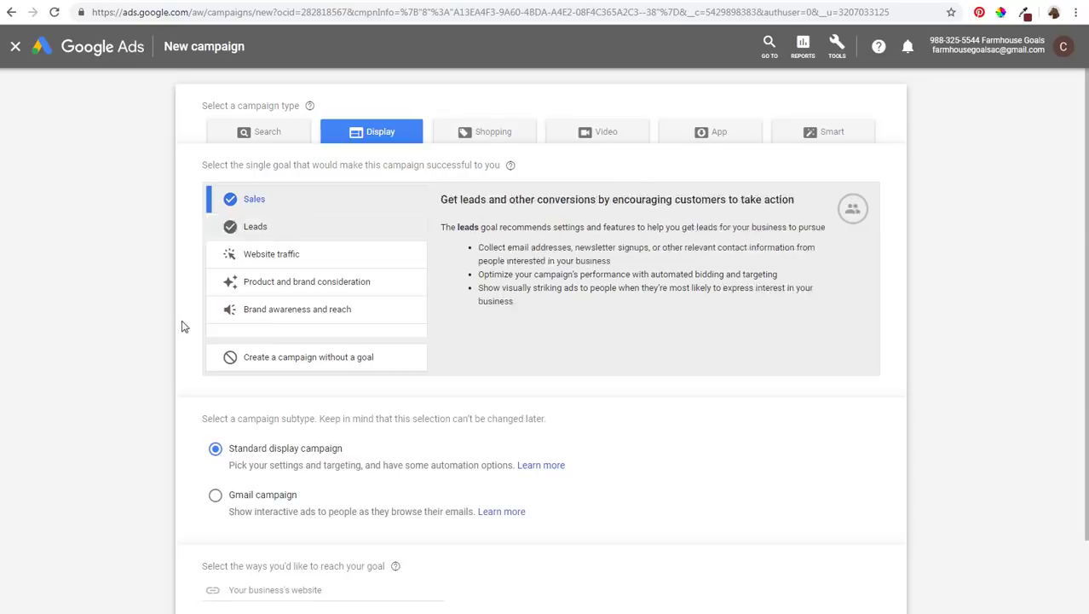
pyautogui.scroll(-1, 120, 343)
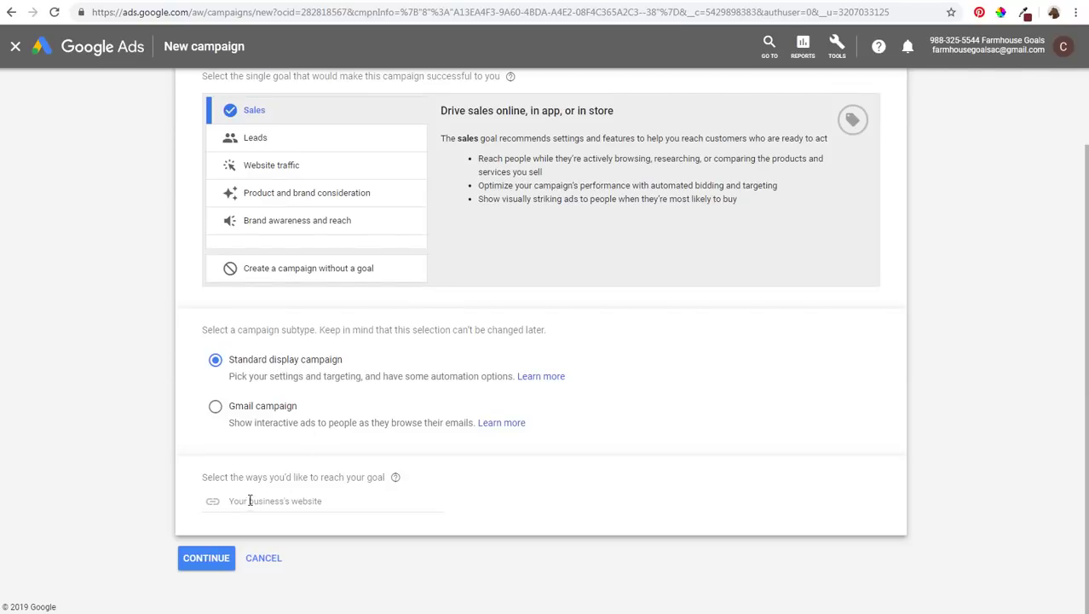
pyautogui.click(292, 502)
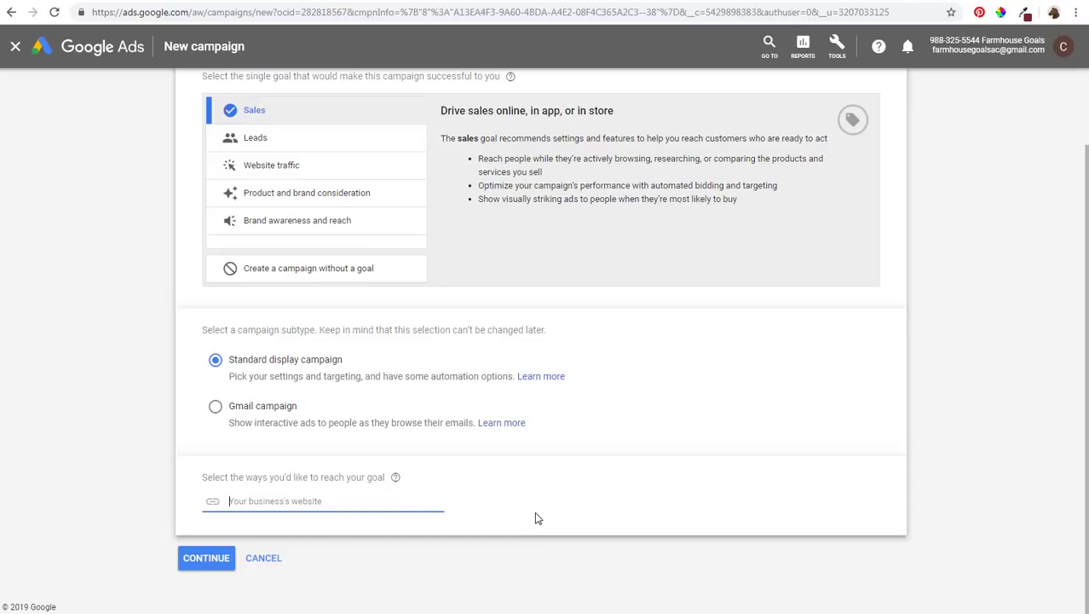
pyautogui.write('farmhousegoals.com')
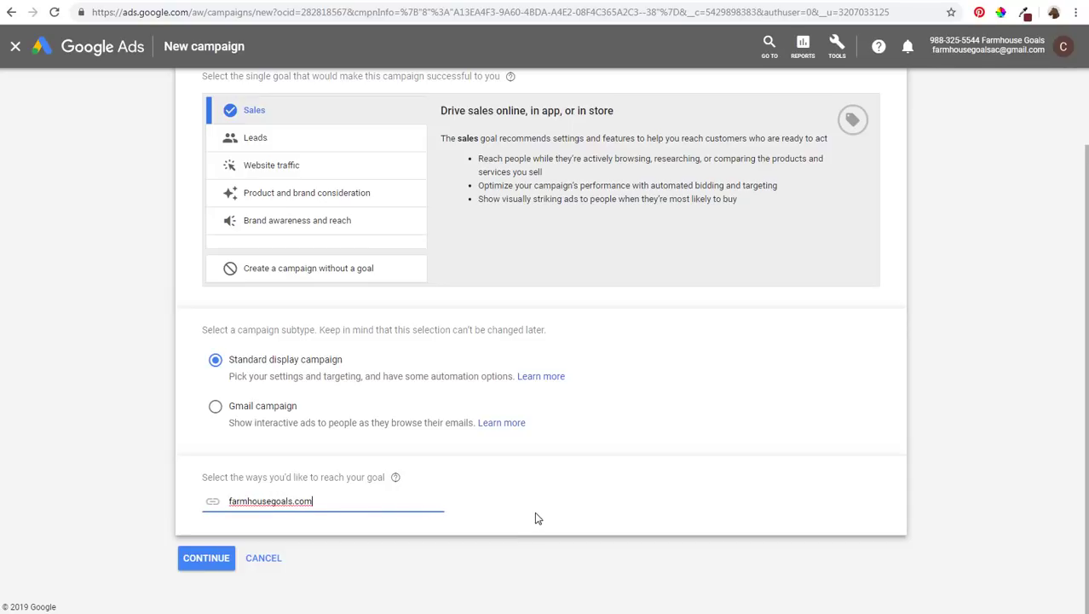
pyautogui.click(540, 517)
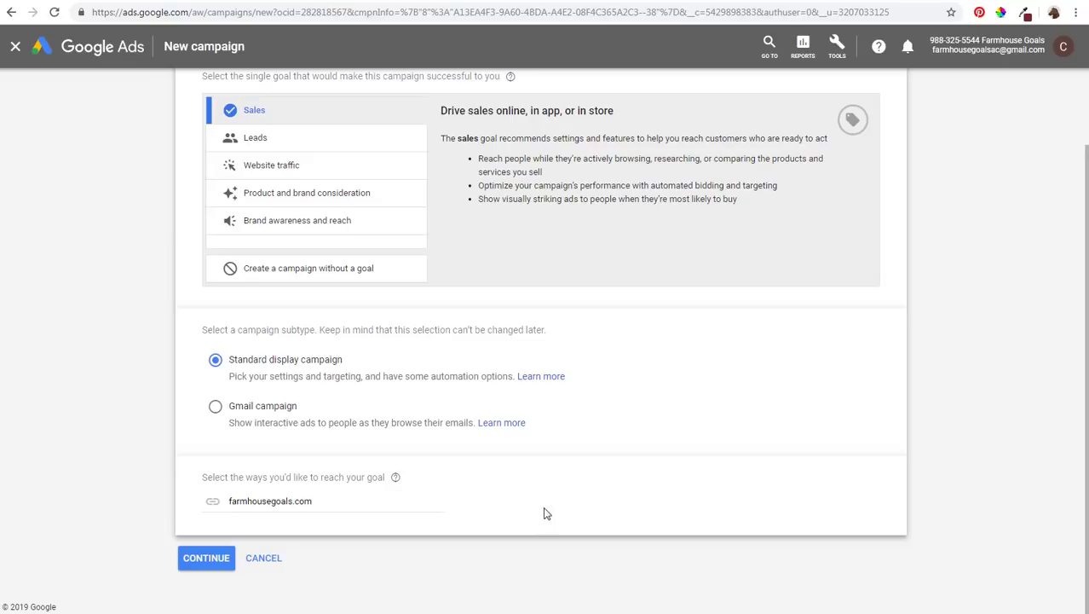
pyautogui.click(195, 568)
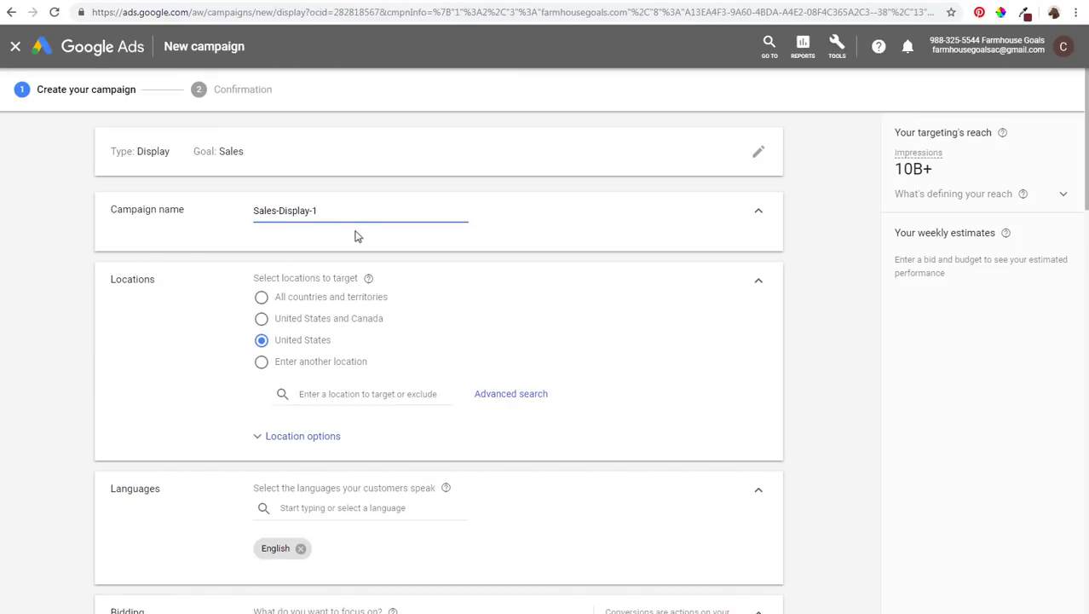
# Name the campaign Farmhouse Goals Display Campaign.
pyautogui.moveTo(362, 213); pyautogui.dragTo(180, 211)
pyautogui.write('Farmhouse Goals Display Campaign')
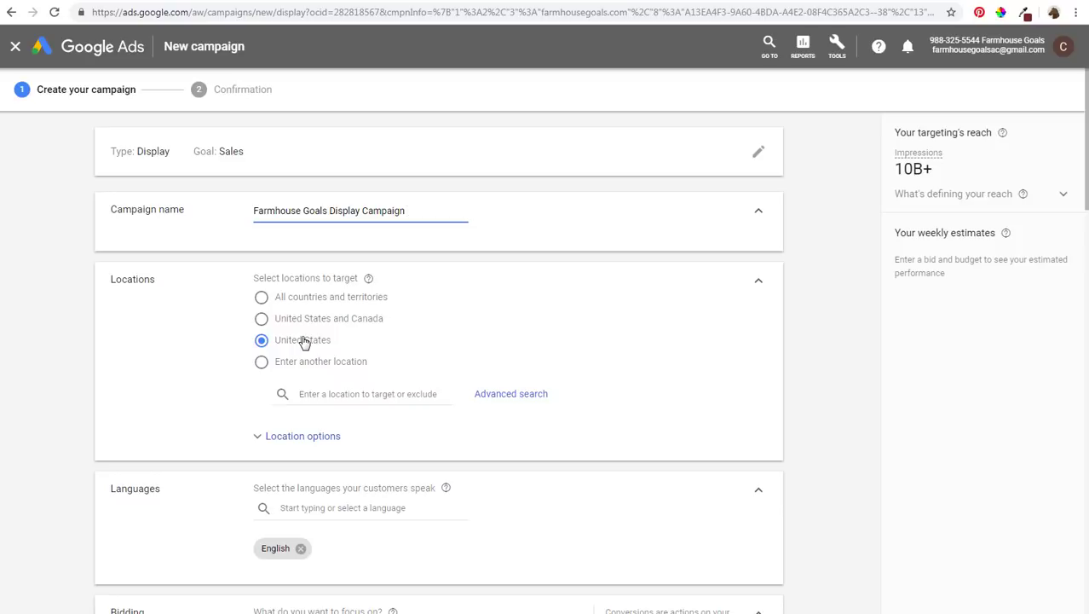
pyautogui.click(417, 393)
pyautogui.write('new york')
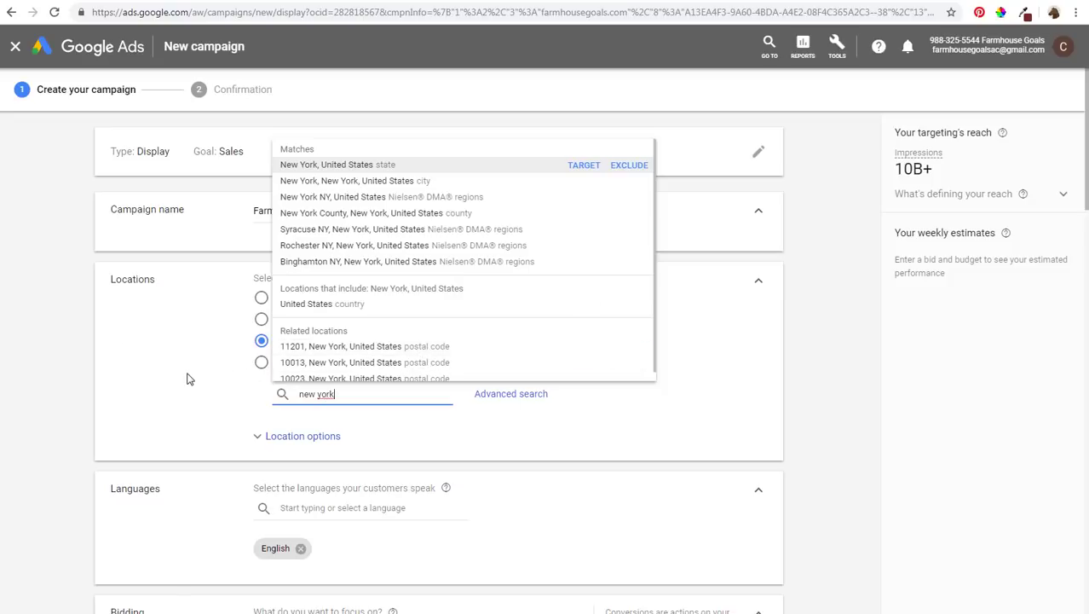
pyautogui.click(245, 386)
pyautogui.tripleClick(345, 393)
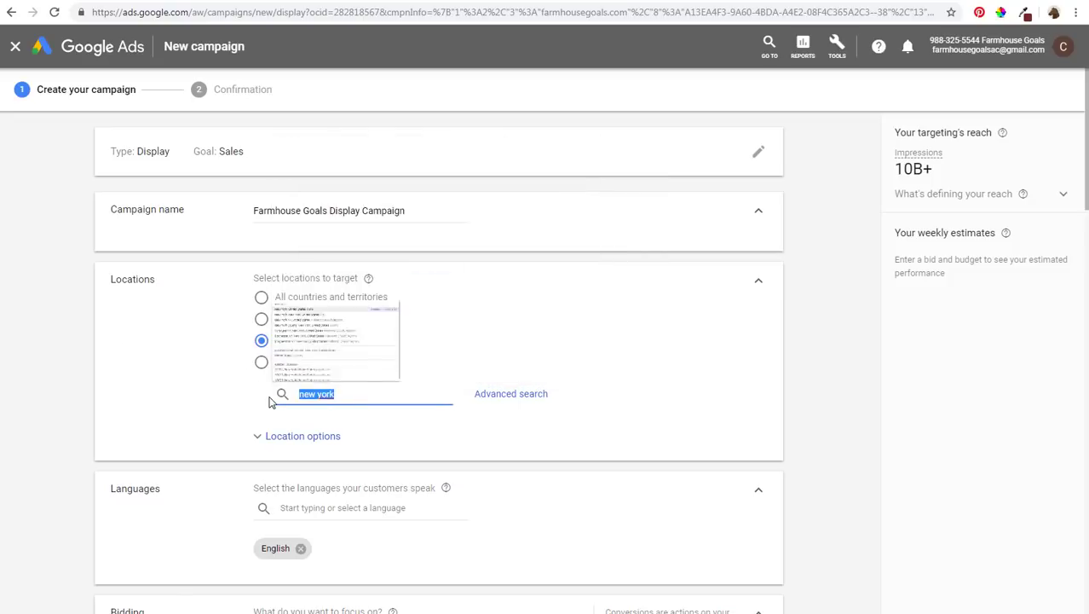
pyautogui.press('BackSpace')
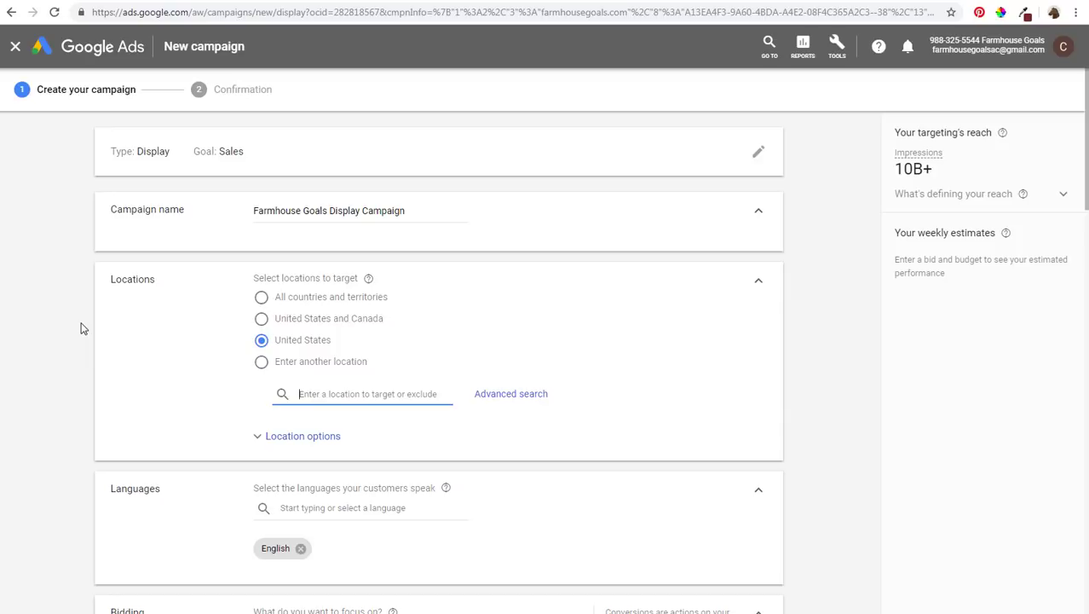
# In the location options, target people in the targeted locations and exclude people in the excluded locations.
pyautogui.click(287, 439)
pyautogui.scroll(-2, 190, 449)
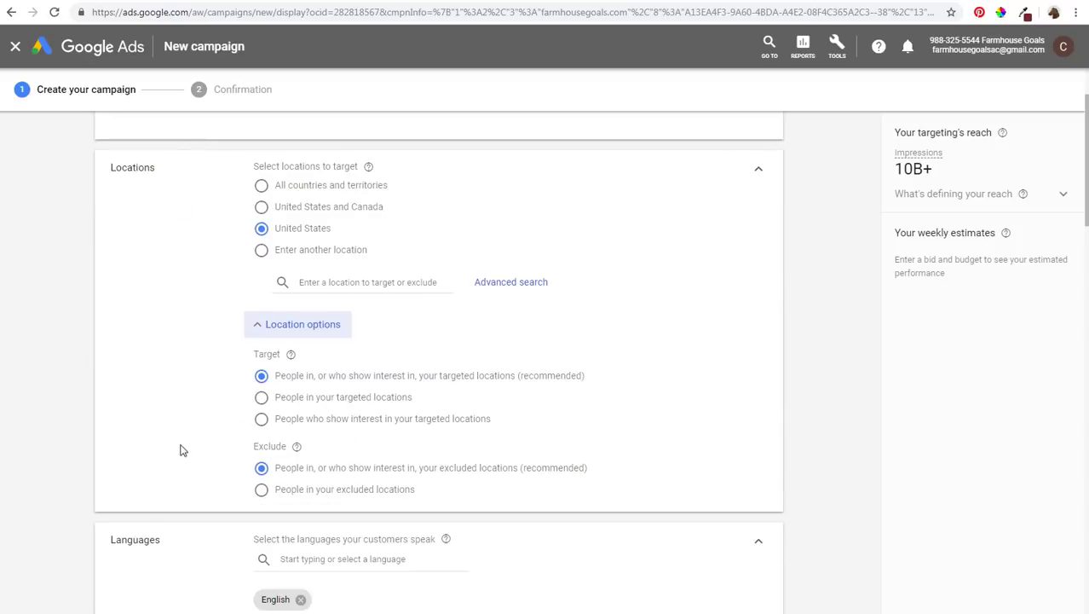
pyautogui.click(263, 399)
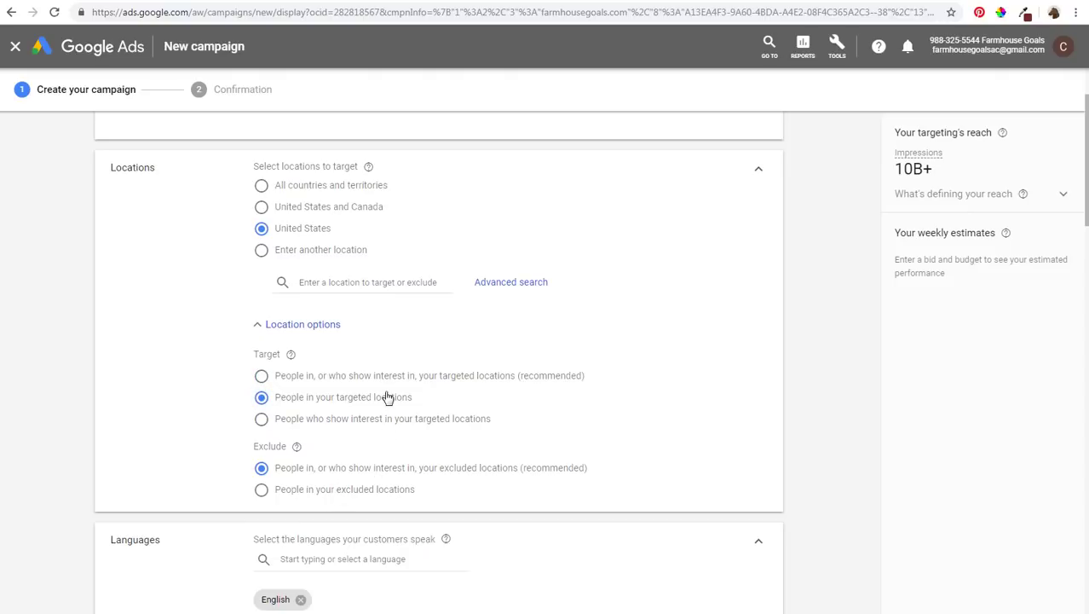
pyautogui.click(261, 491)
# Review the list of selectable customer languages and the campaign's bidding settings.
pyautogui.scroll(-3, 64, 333)
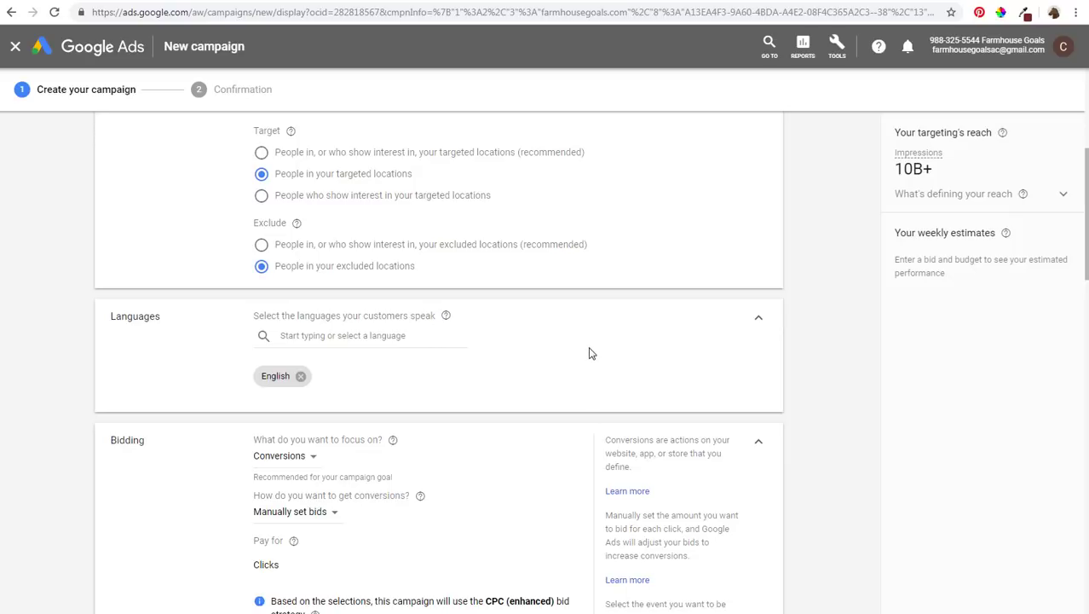
pyautogui.click(378, 336)
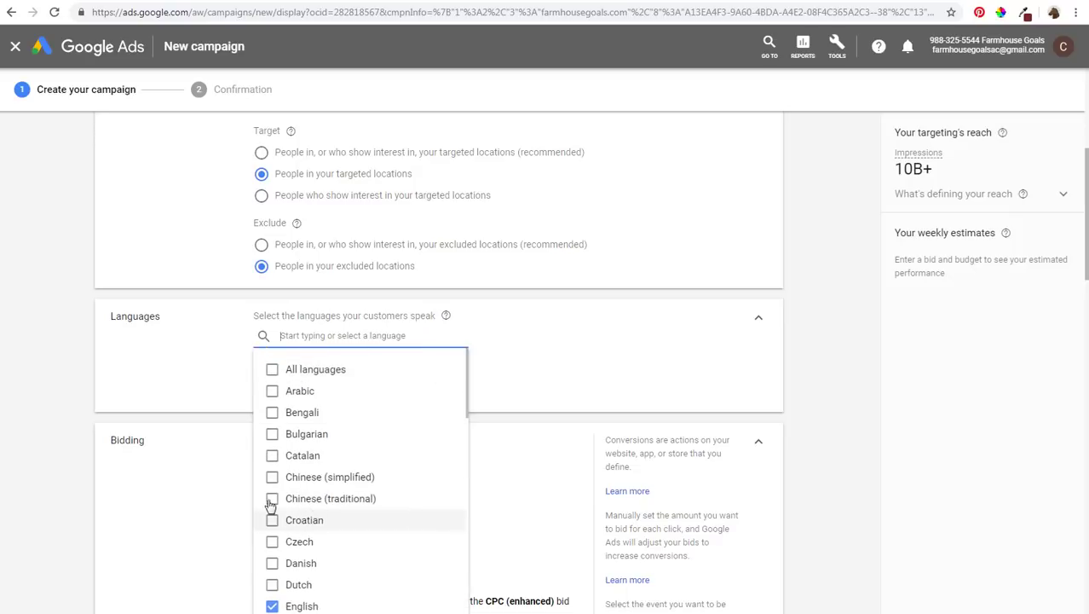
pyautogui.click(73, 384)
pyautogui.scroll(-3, 54, 374)
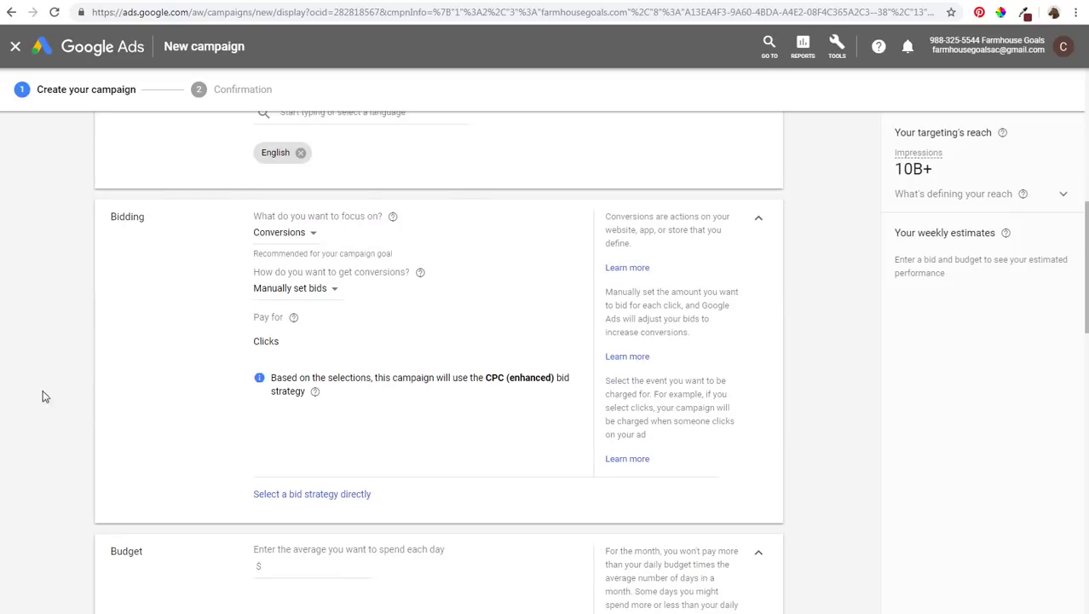
# Set the Farmhouse Goals campaign's bidding focus to Clicks.
pyautogui.click(272, 233)
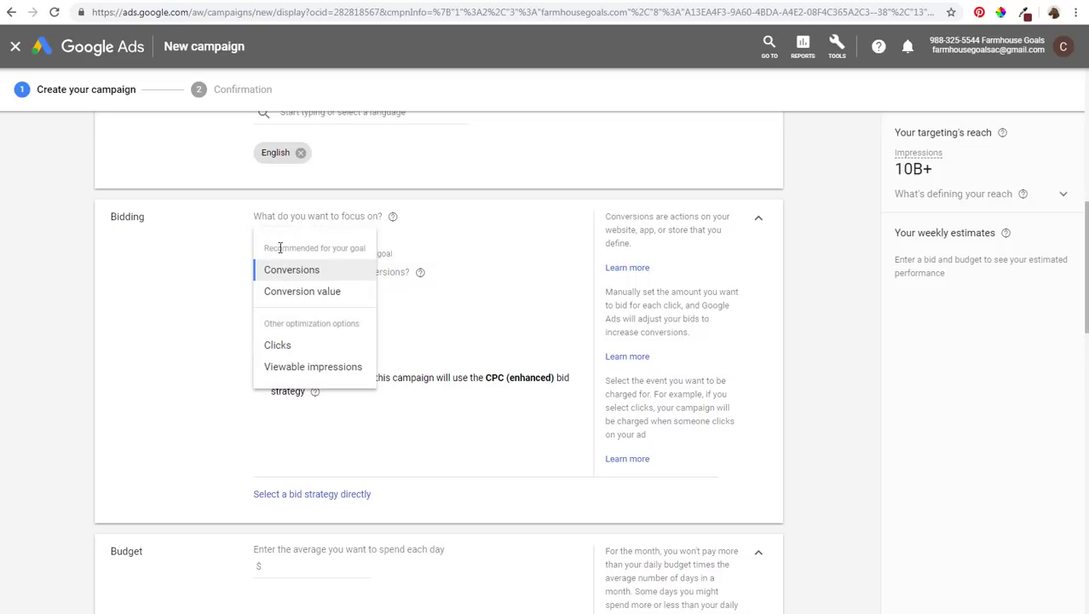
pyautogui.click(312, 347)
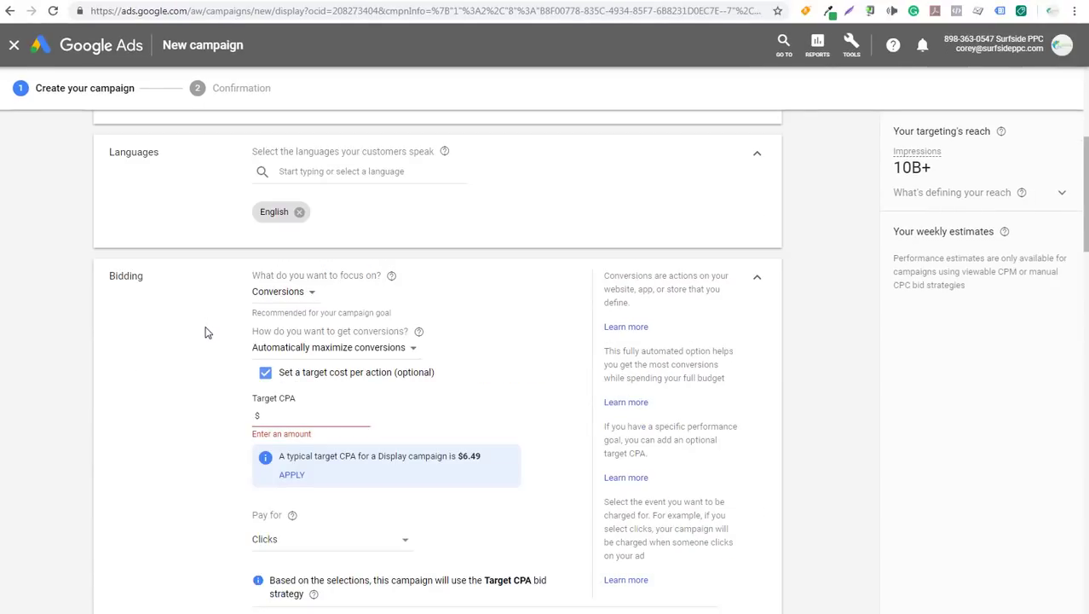
# In the Surfside PPC draft campaign, focus bidding on Conversions, automatically maximize them, and set the target CPA to $10.
pyautogui.click(295, 296)
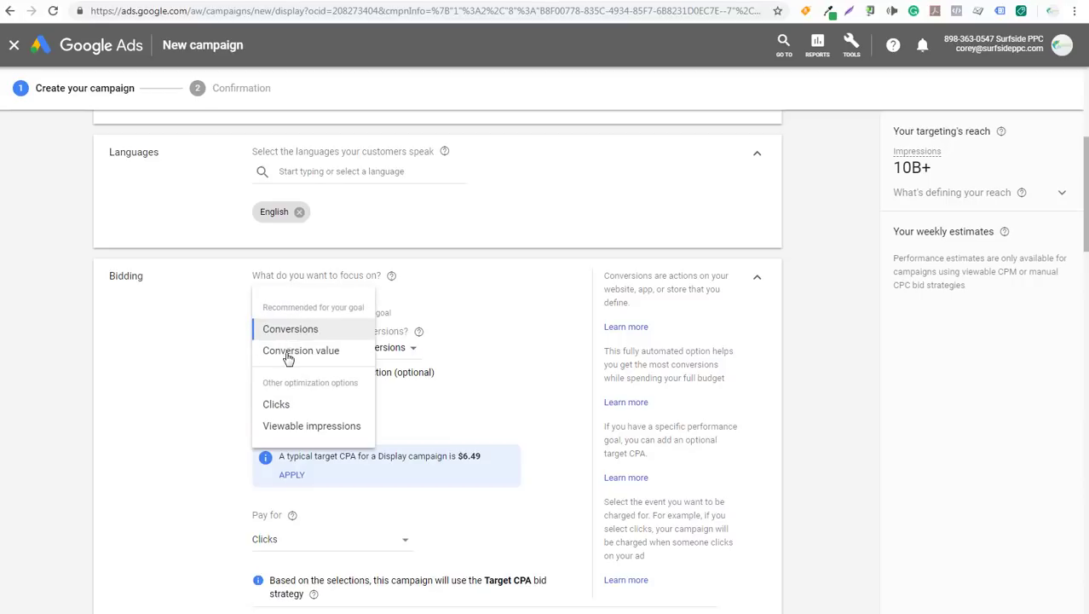
pyautogui.click(290, 331)
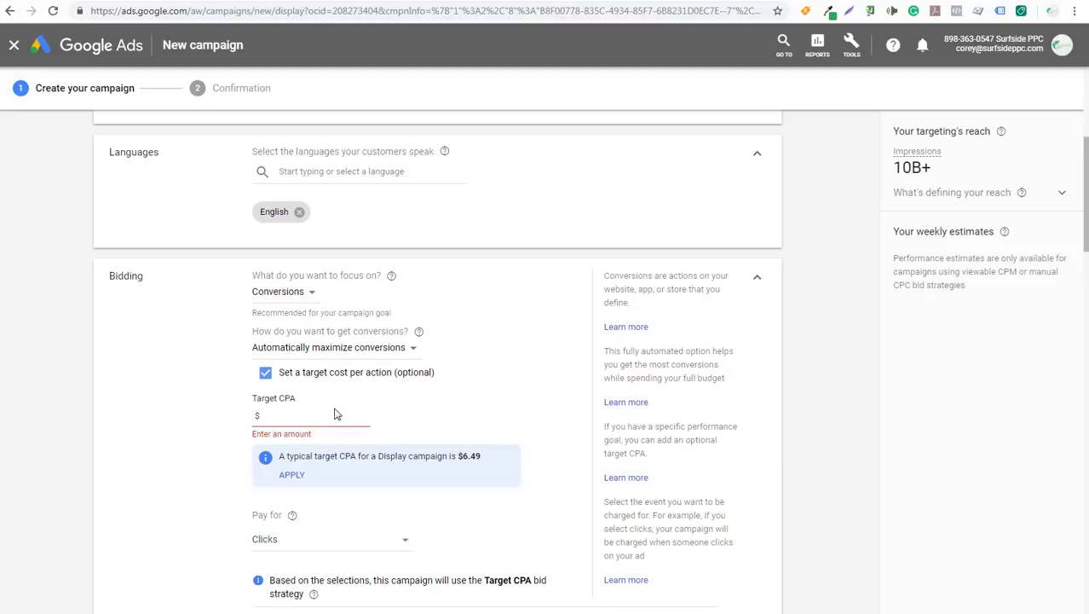
pyautogui.click(325, 416)
pyautogui.click(317, 349)
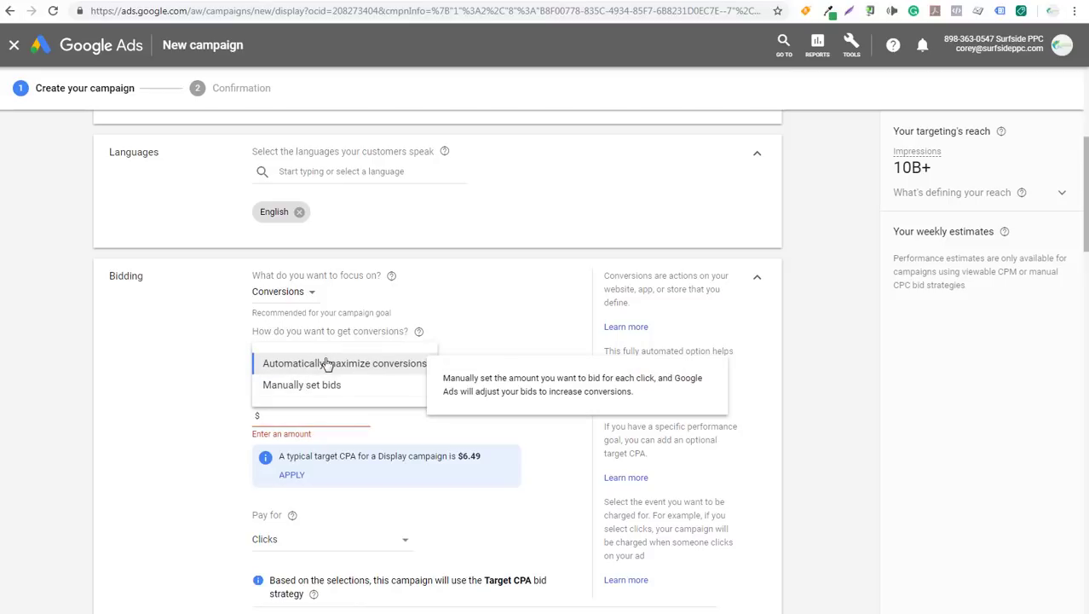
pyautogui.click(324, 364)
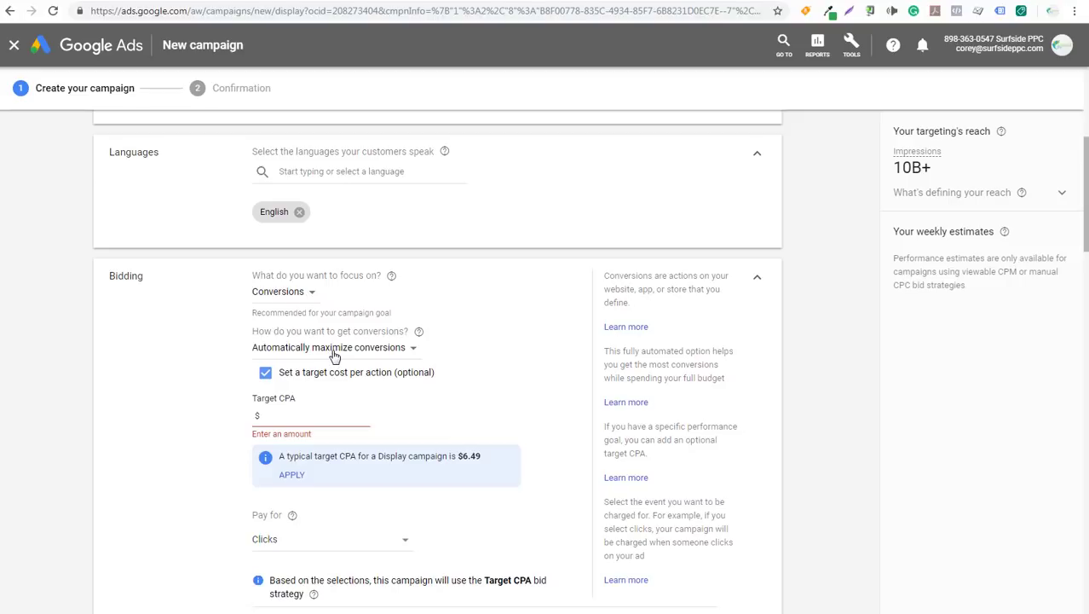
pyautogui.click(297, 413)
pyautogui.write('10')
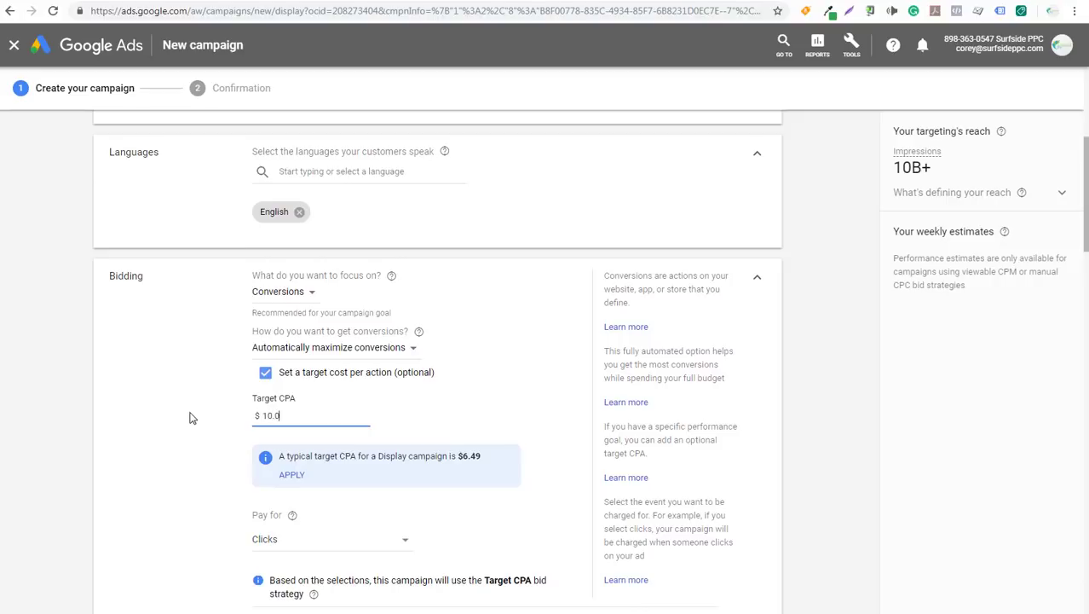
pyautogui.click(191, 417)
# Change the bidding focus to Conversion value and enter a target ROAS of 20%.
pyautogui.click(270, 292)
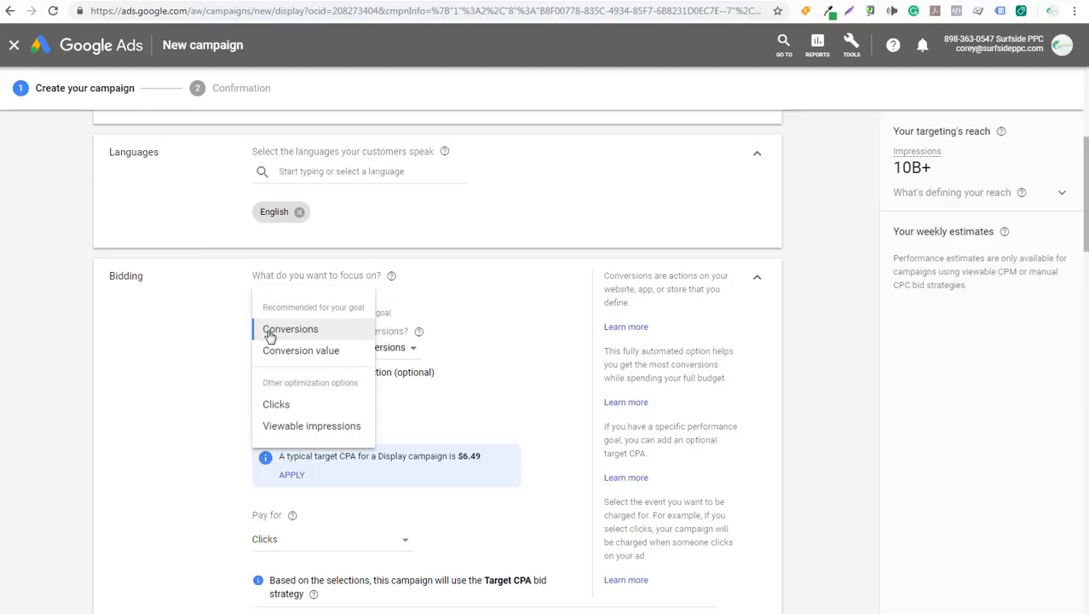
pyautogui.click(288, 356)
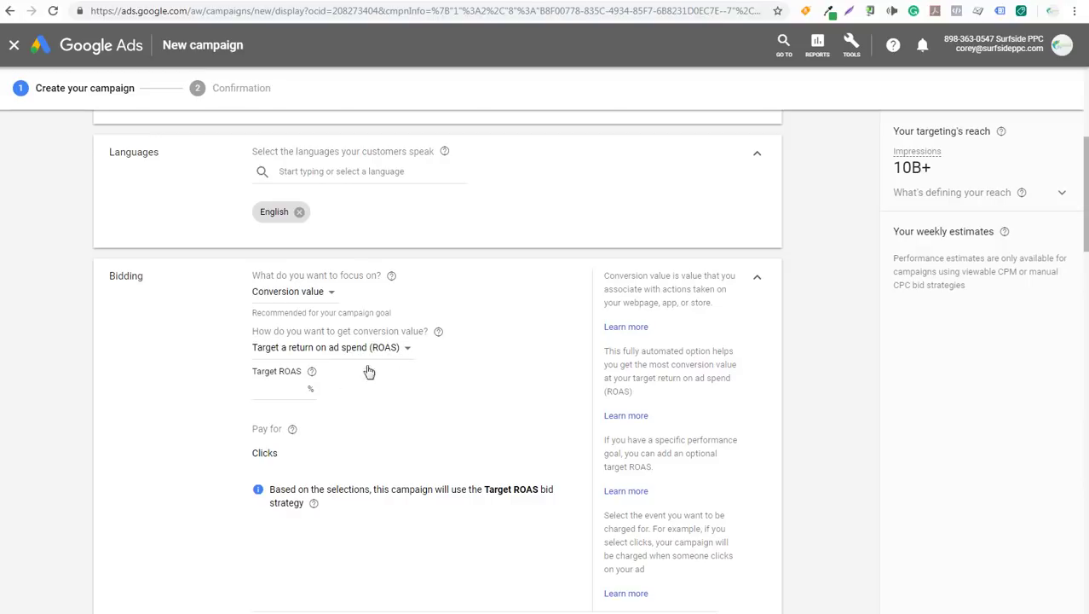
pyautogui.click(290, 388)
pyautogui.press('BackSpace')
pyautogui.press('BackSpace')
pyautogui.write('20')
# Switch the Surfside PPC draft's bidding focus back to Conversions.
pyautogui.click(277, 295)
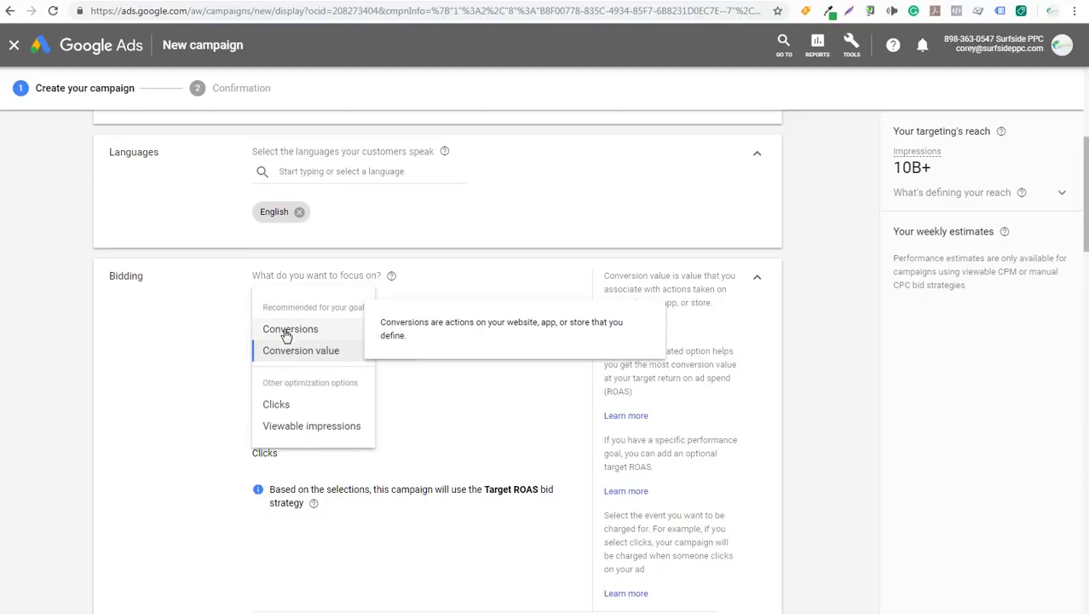
pyautogui.click(288, 333)
pyautogui.click(287, 298)
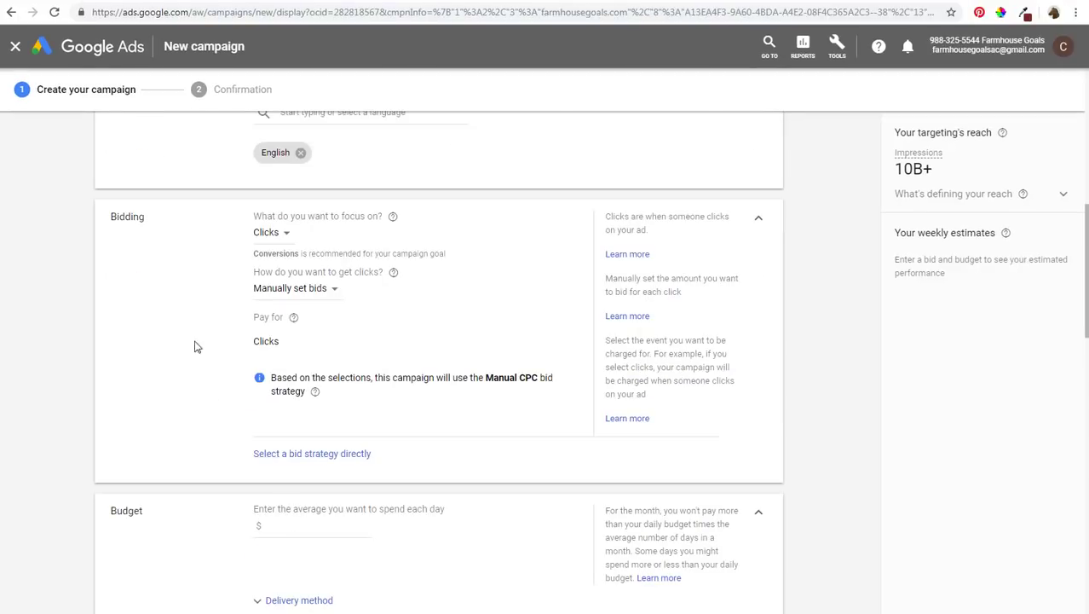
# Set the Farmhouse Goals display campaign to automatically maximize clicks, and open the existing Farmhouse Goals Search Campaign for reference.
pyautogui.click(278, 291)
pyautogui.click(300, 312)
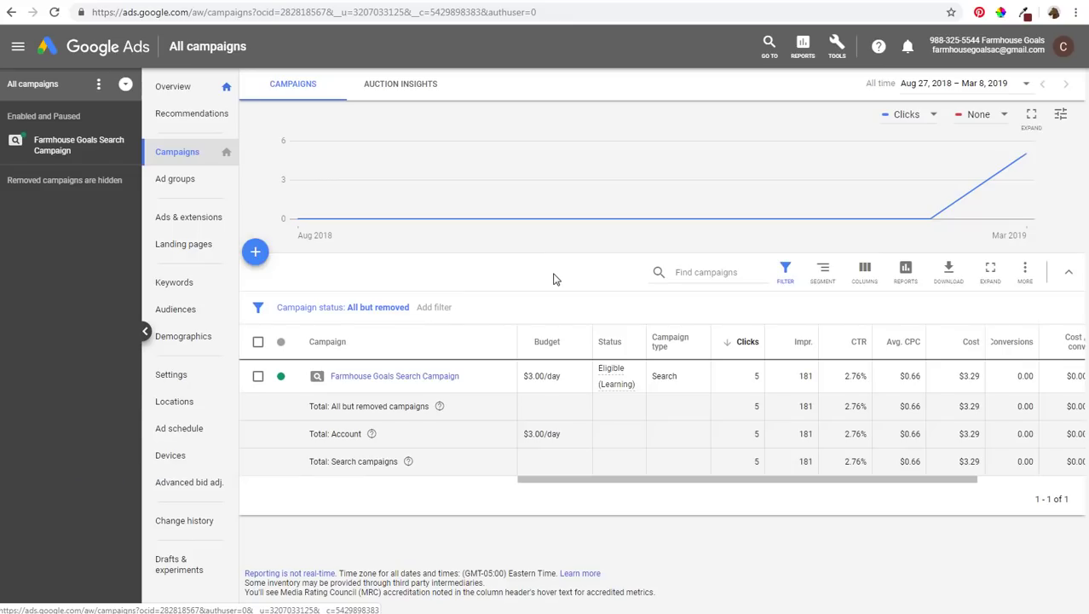
pyautogui.click(375, 378)
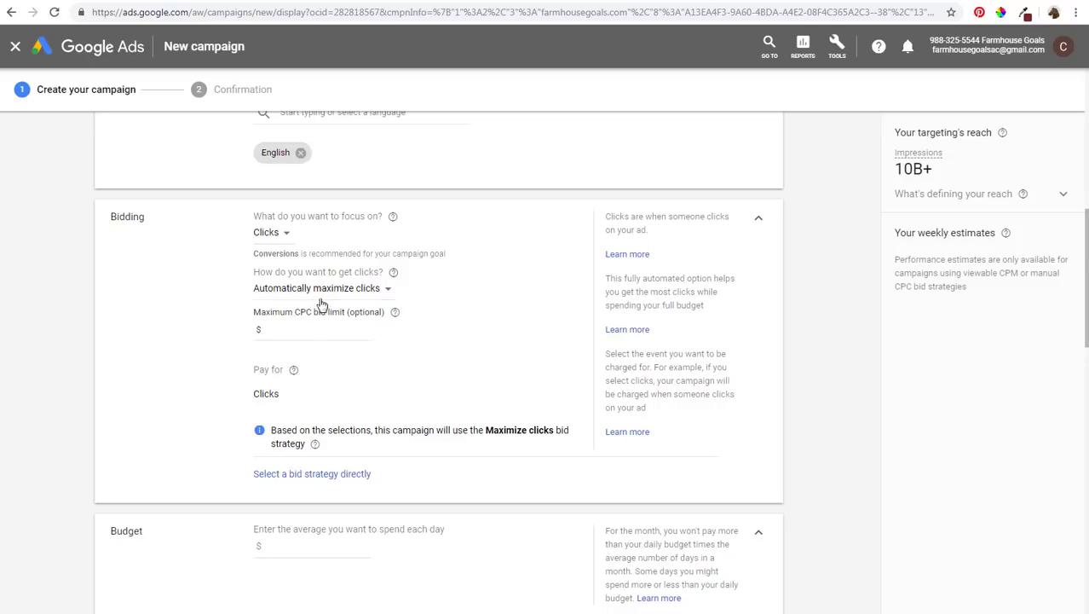
# Set the display campaign's maximum CPC bid limit to $0.8.
pyautogui.click(305, 328)
pyautogui.write('0.8')
pyautogui.click(170, 366)
# Set the average daily budget to $10.00 and check the available delivery methods.
pyautogui.scroll(-3, 53, 331)
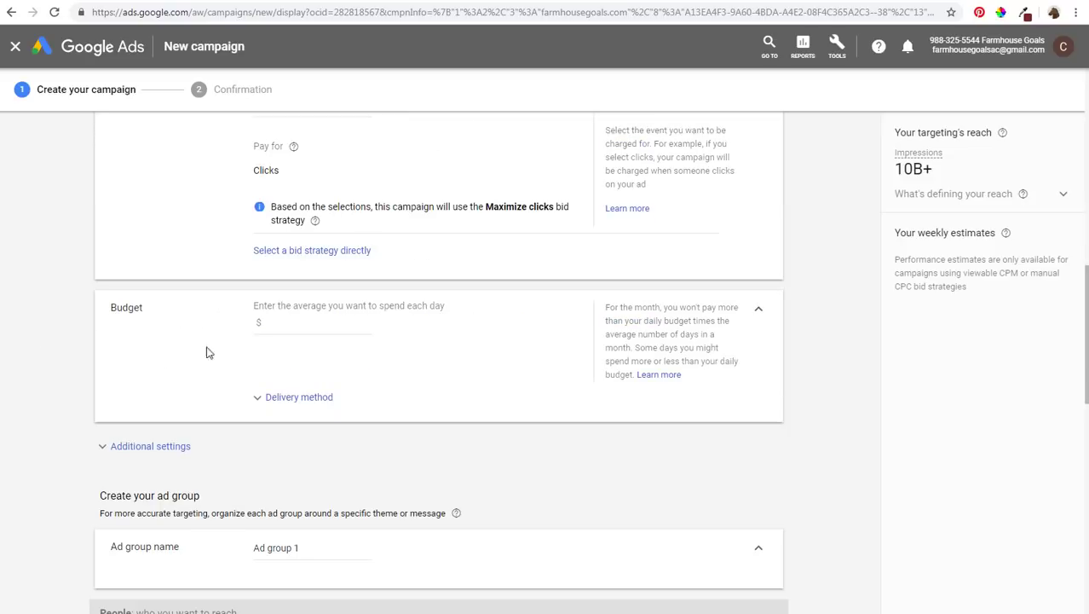
pyautogui.click(288, 324)
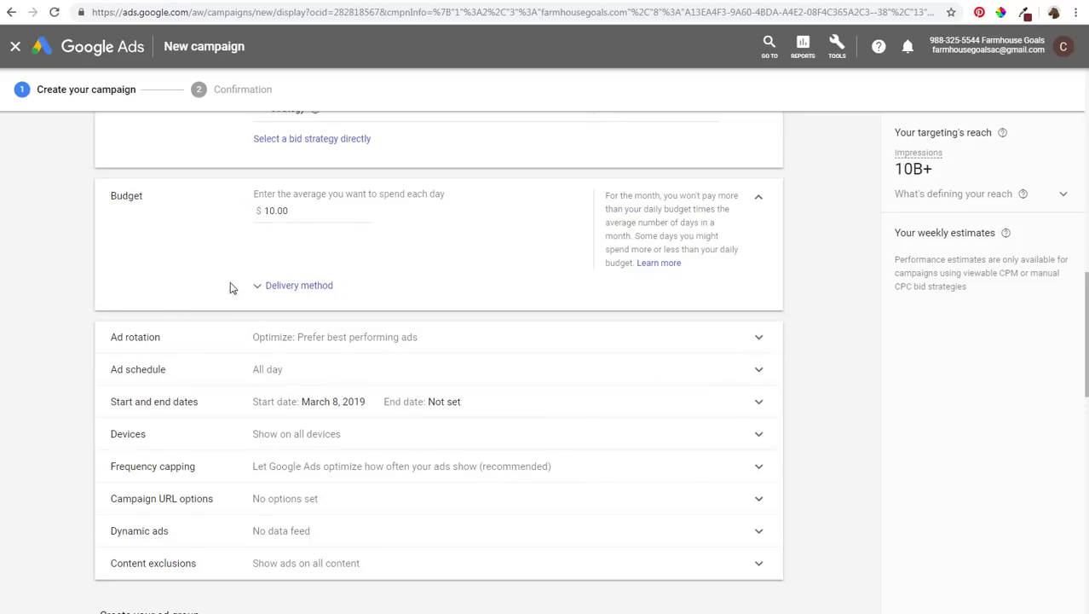
pyautogui.click(289, 286)
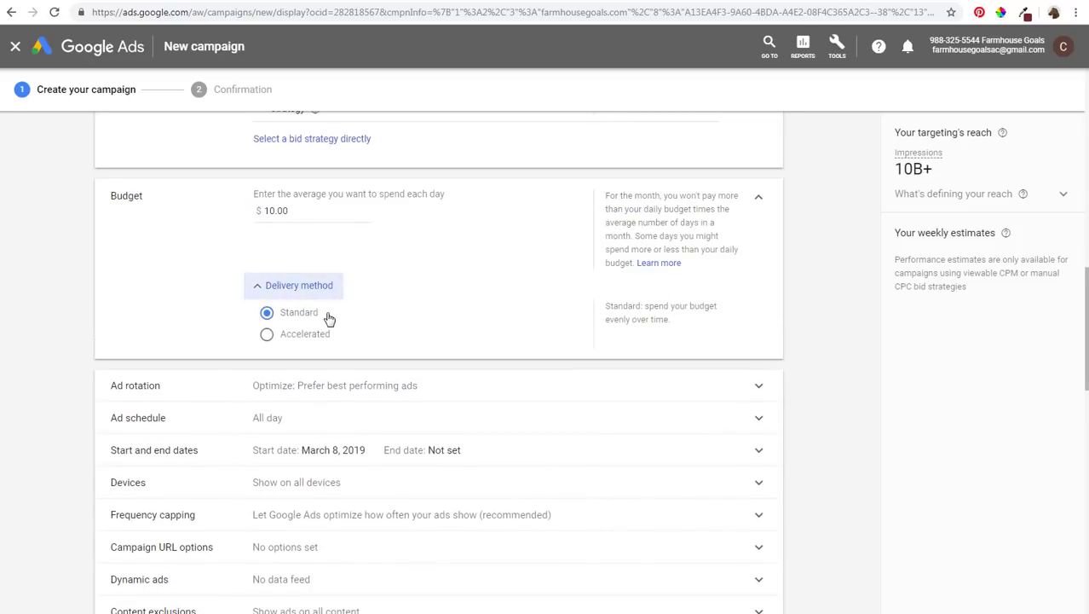
pyautogui.click(282, 291)
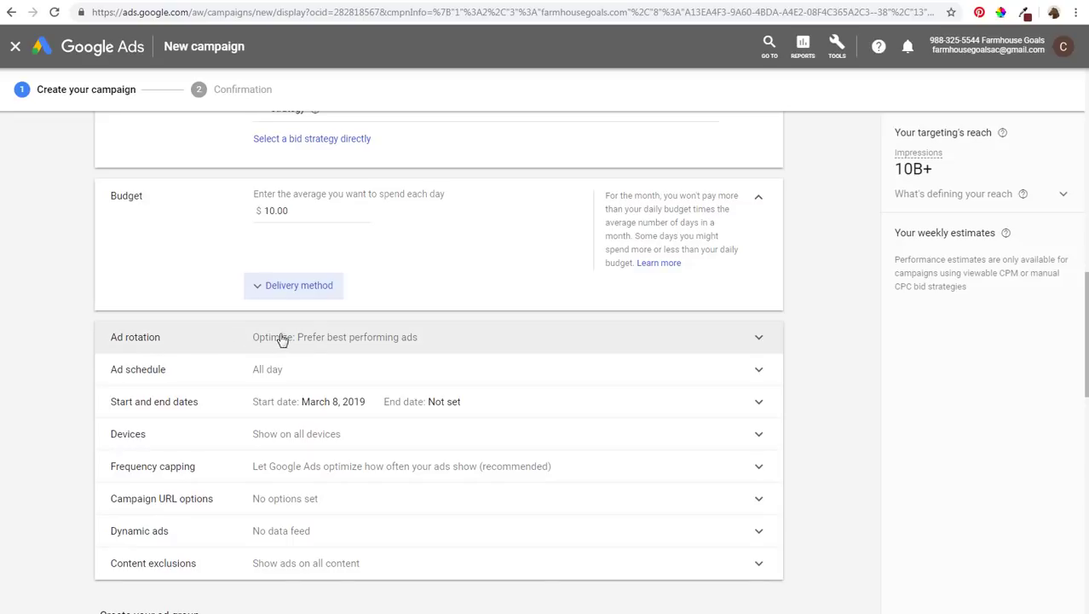
# Review the campaign's ad rotation and frequency capping options.
pyautogui.click(418, 341)
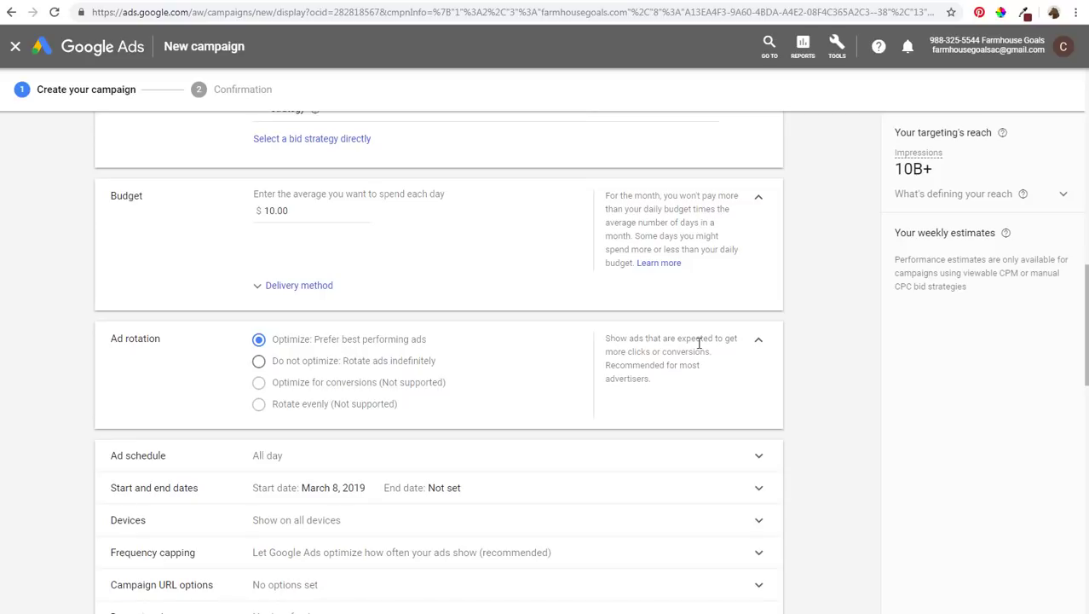
pyautogui.click(759, 341)
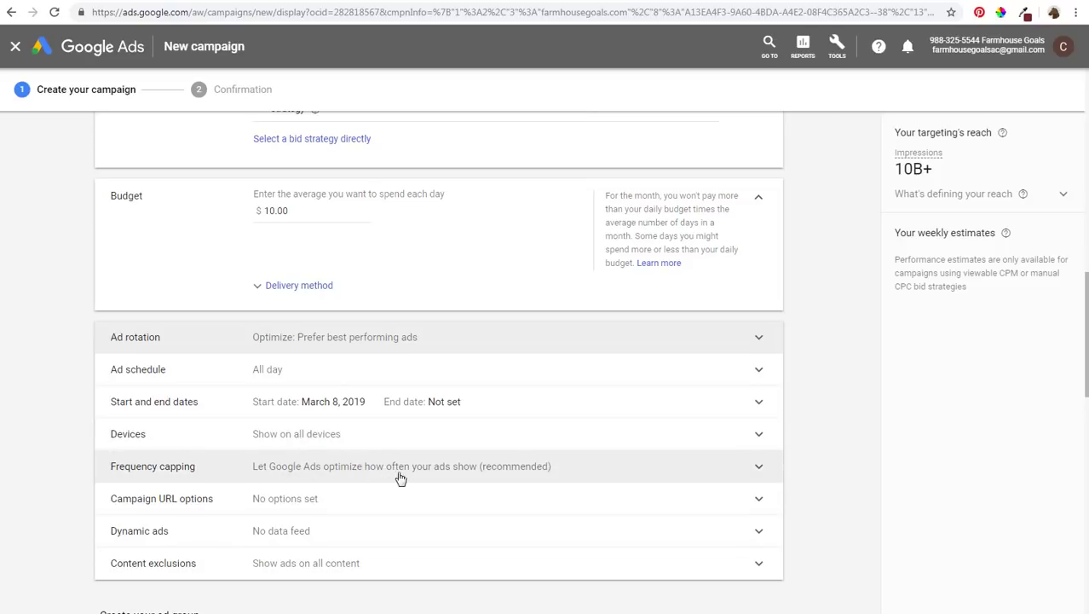
pyautogui.click(426, 477)
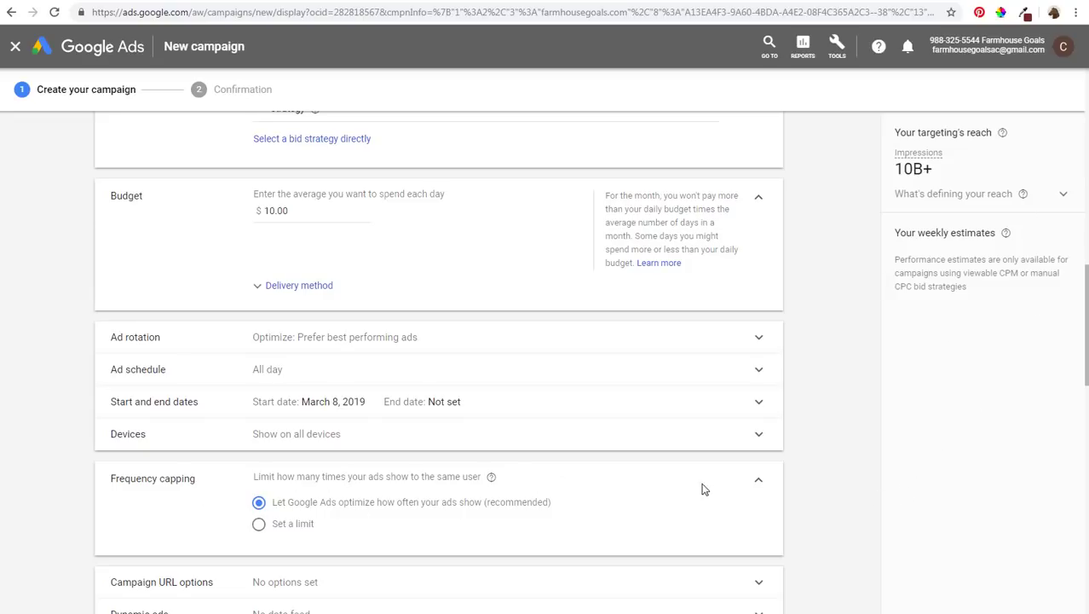
pyautogui.click(760, 486)
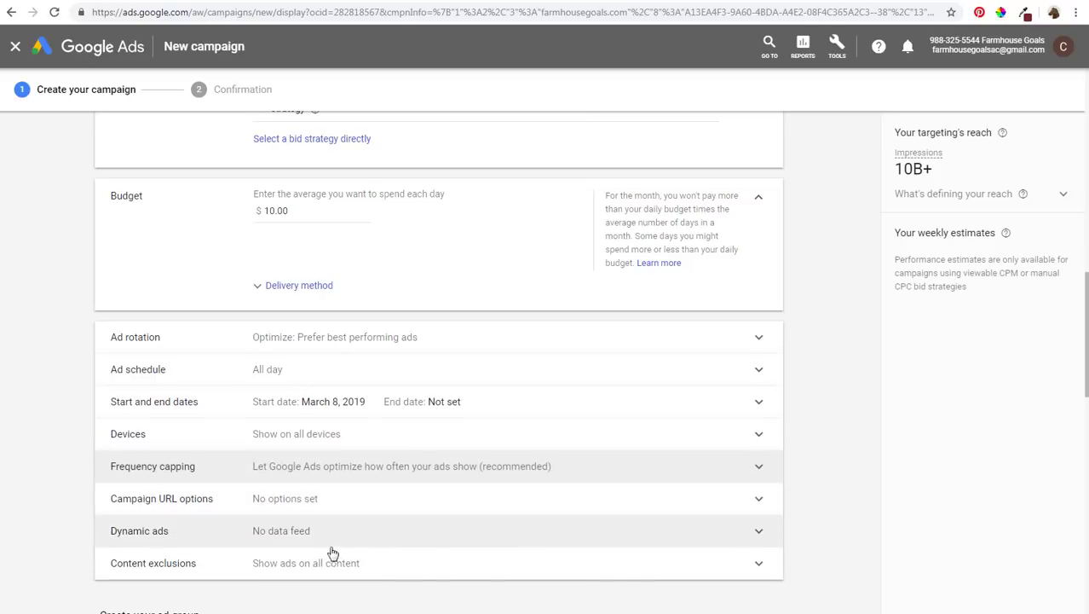
# In the content exclusions, opt out of all five sensitive content categories and the Games content type.
pyautogui.scroll(-3, 49, 426)
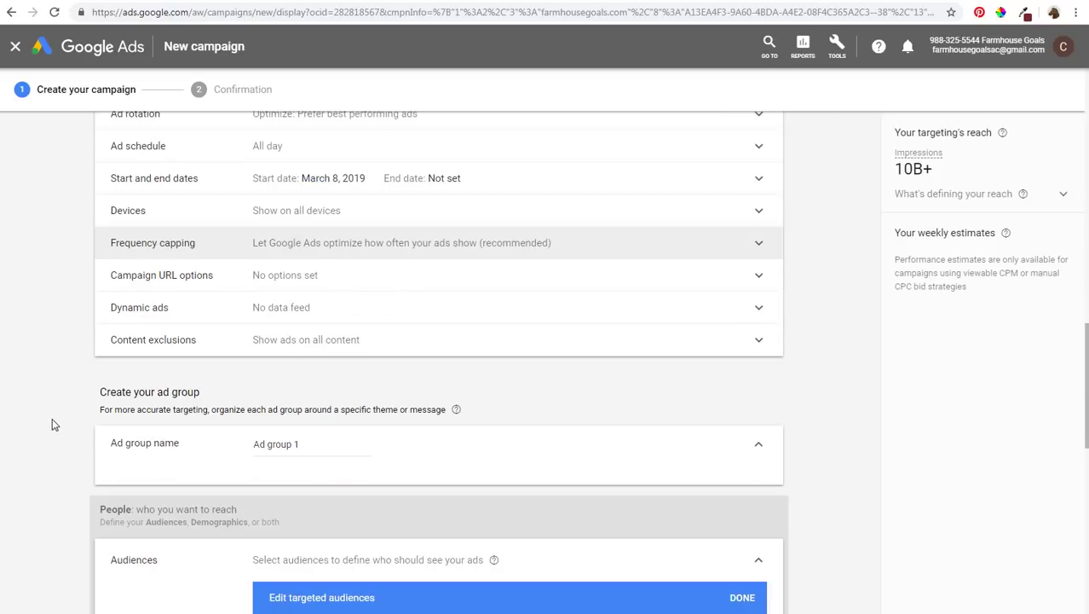
pyautogui.click(324, 341)
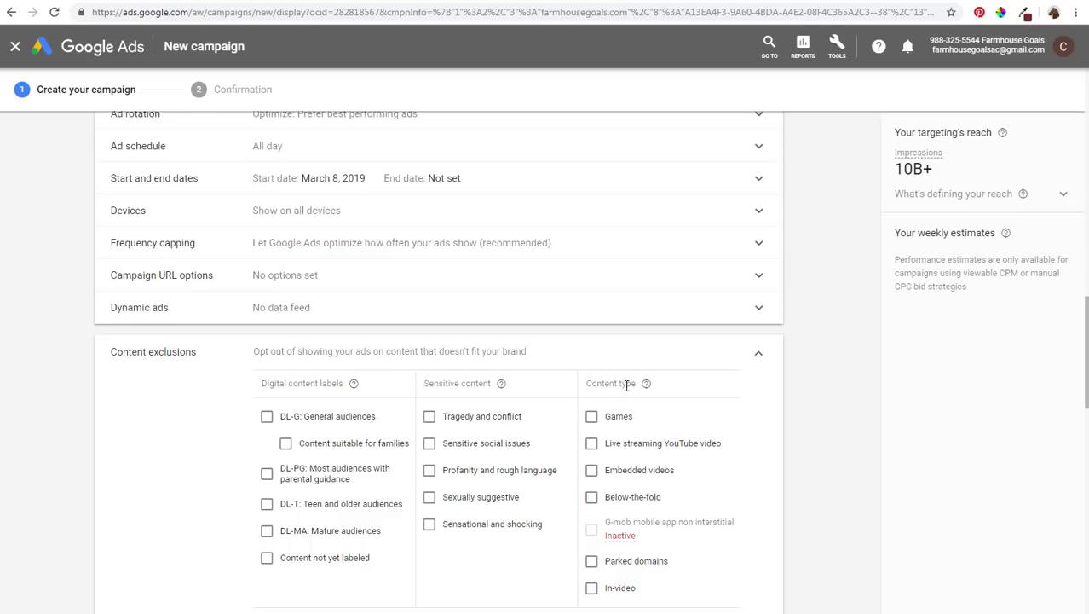
pyautogui.click(430, 417)
pyautogui.click(430, 443)
pyautogui.click(430, 470)
pyautogui.click(430, 497)
pyautogui.click(432, 528)
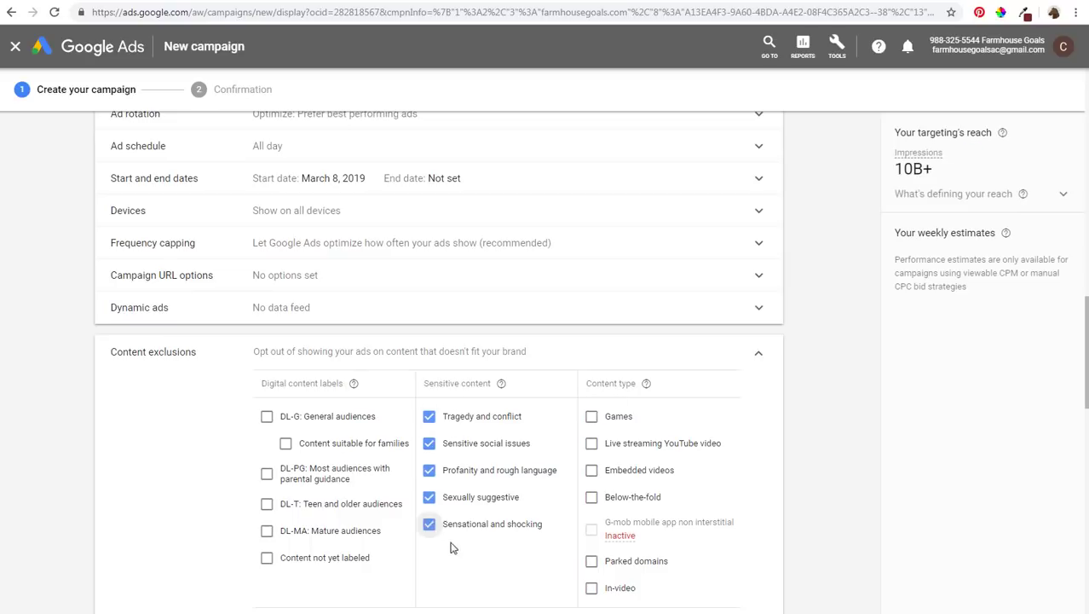
pyautogui.scroll(-1, 785, 464)
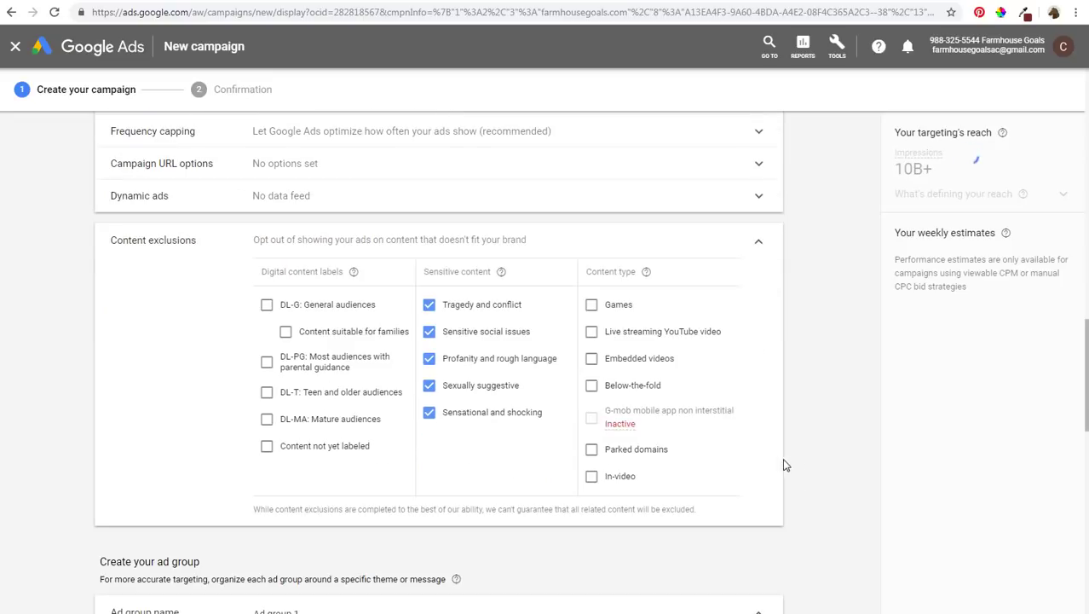
pyautogui.click(597, 311)
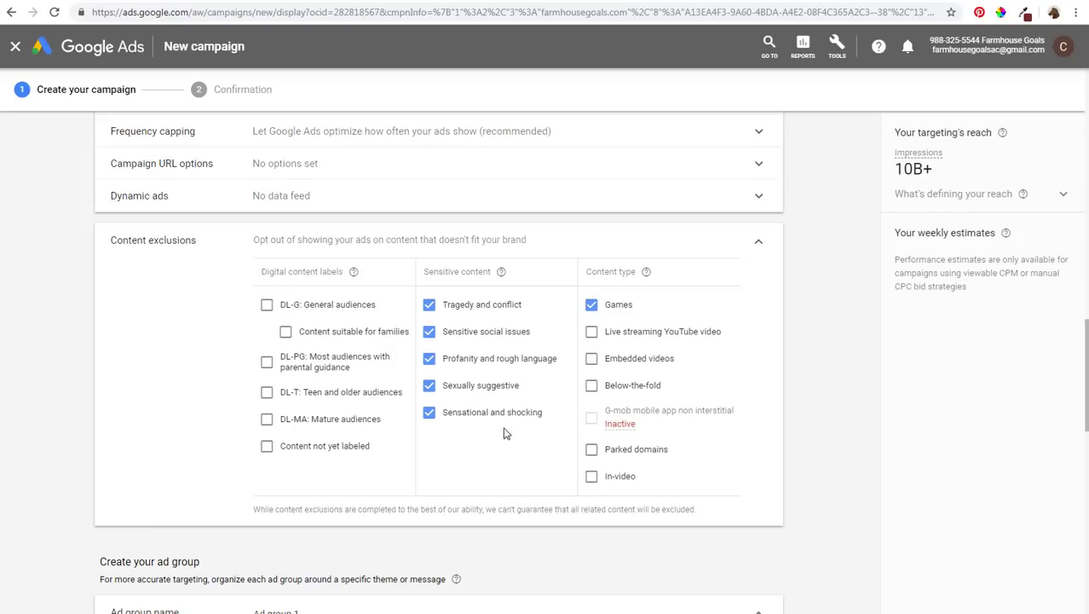
pyautogui.click(758, 243)
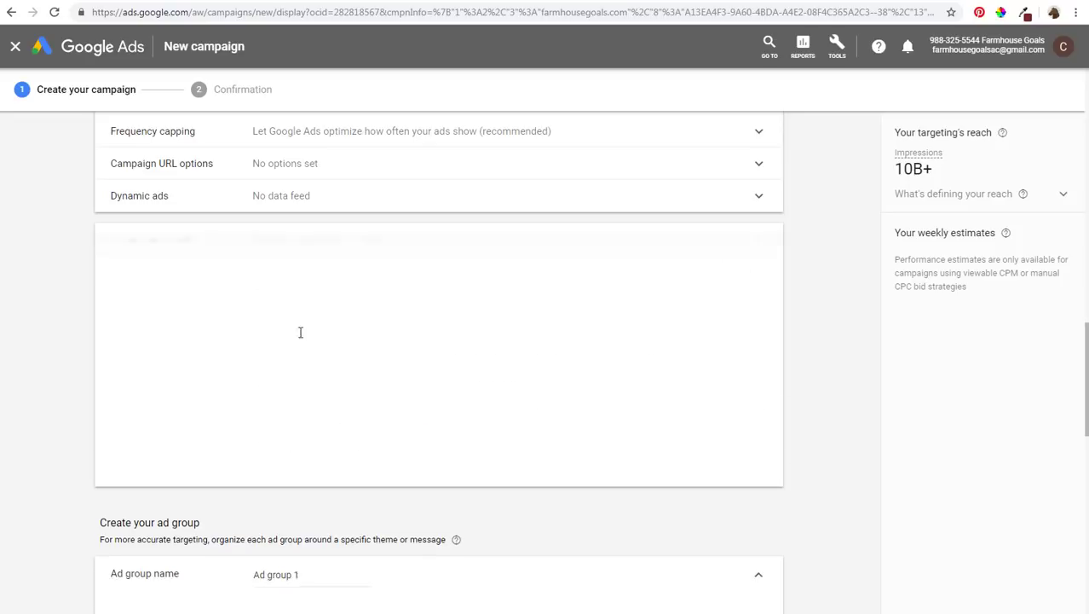
# Name the ad group Ad Group Example.
pyautogui.scroll(-3, 14, 341)
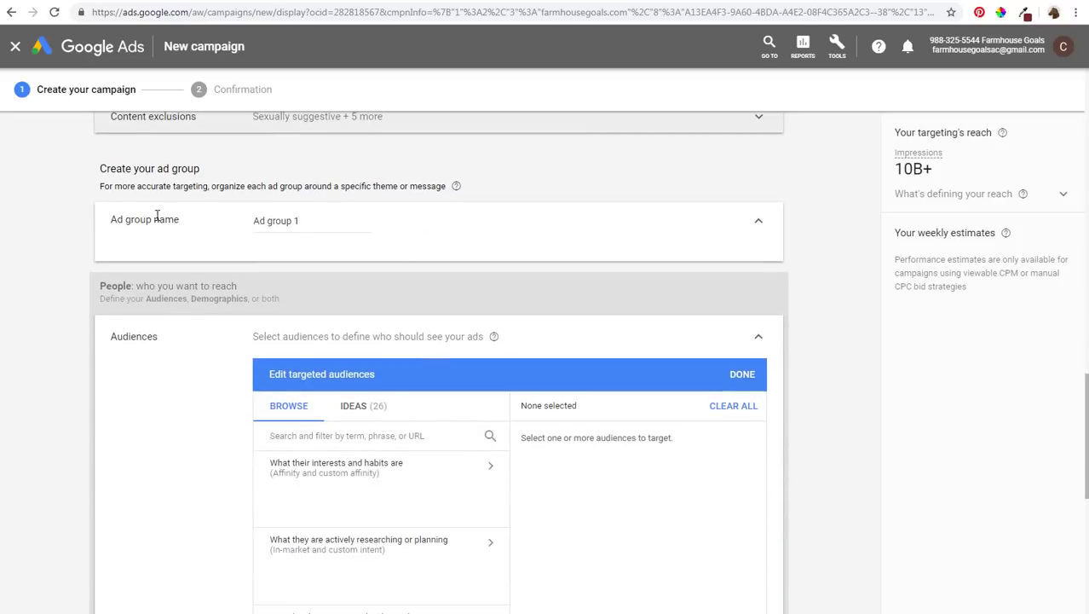
pyautogui.moveTo(345, 219); pyautogui.dragTo(200, 216)
pyautogui.write('Ad')
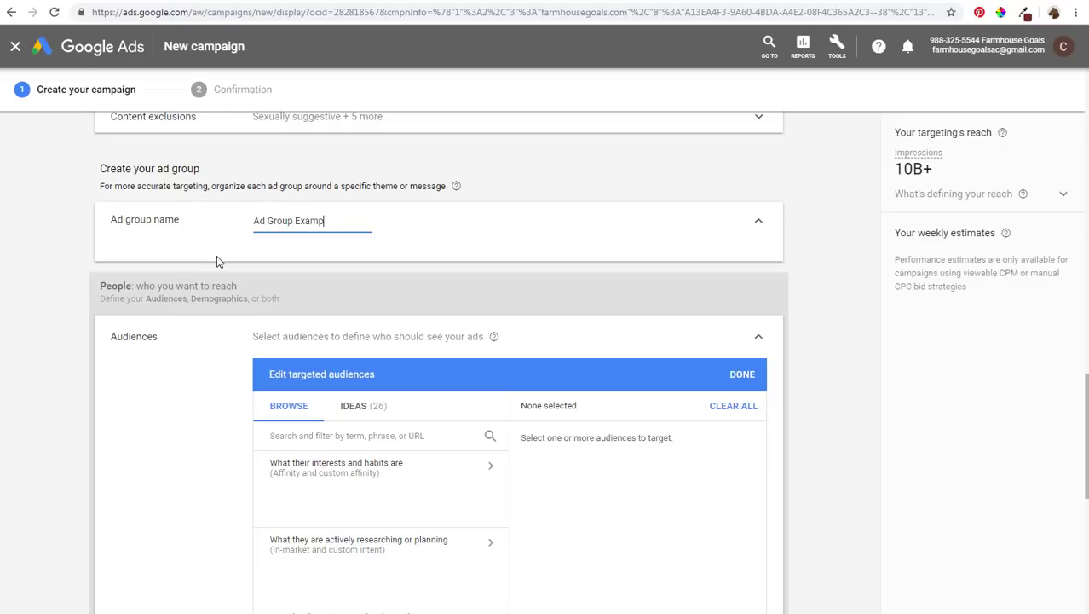
pyautogui.click(82, 287)
# Review the website-based audience ideas and the remarketing lists of people who have interacted with the business.
pyautogui.scroll(-4, 60, 352)
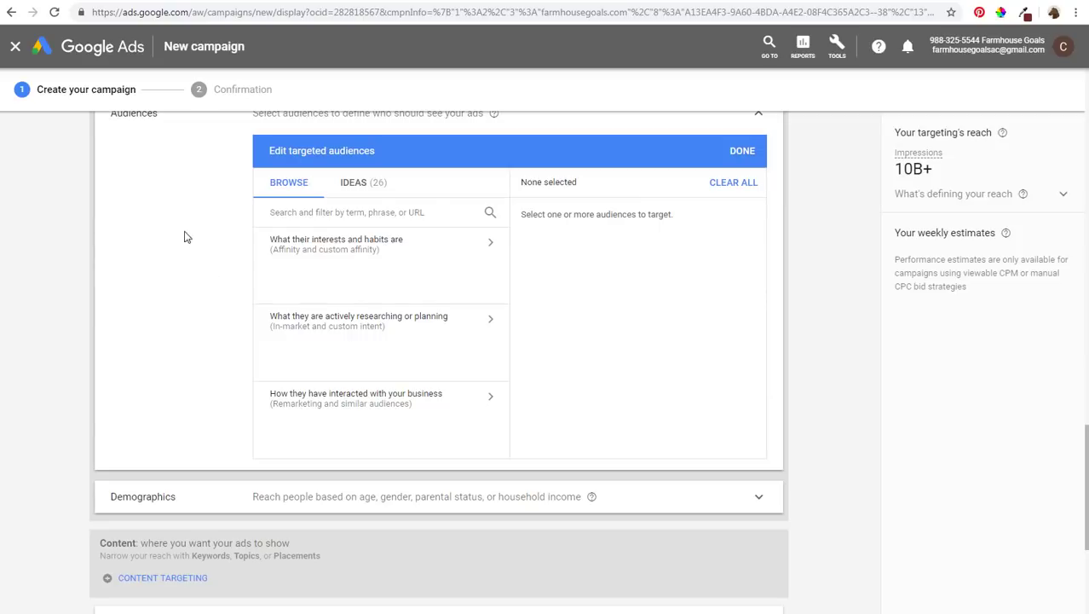
pyautogui.click(354, 187)
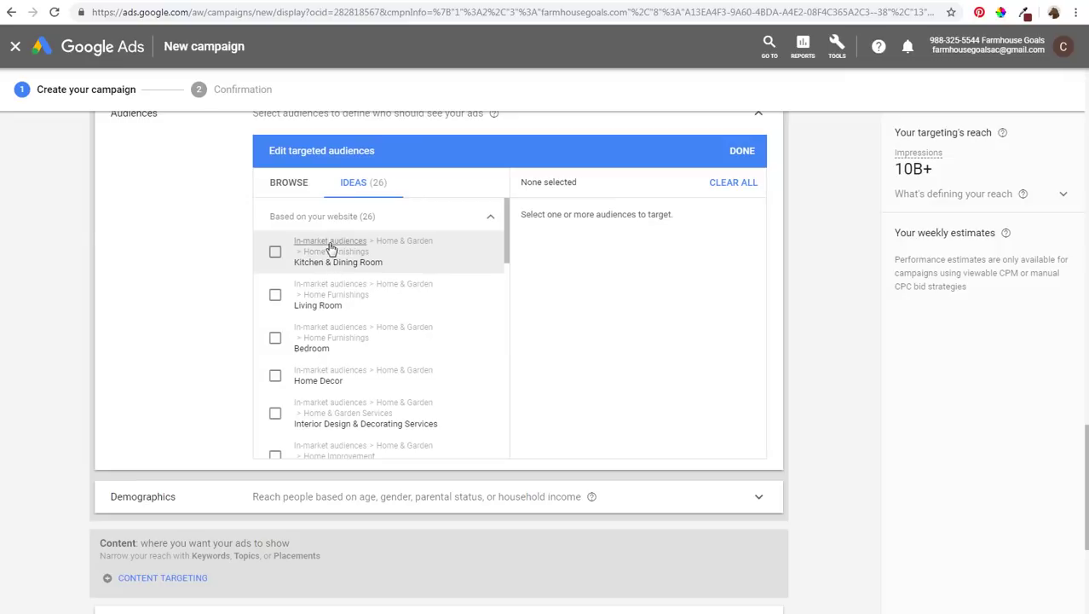
pyautogui.click(298, 190)
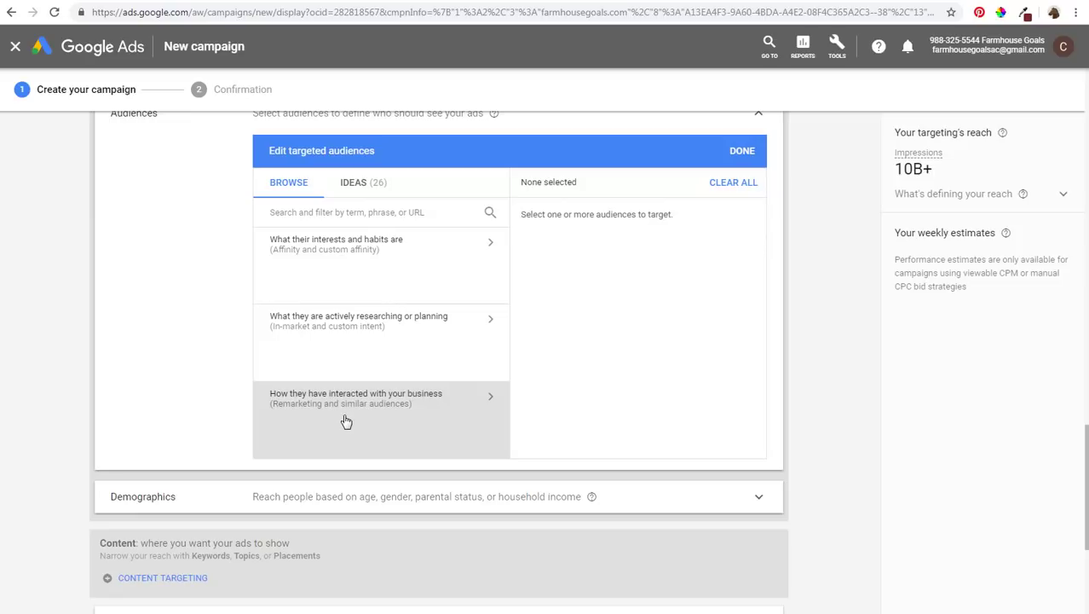
pyautogui.click(397, 416)
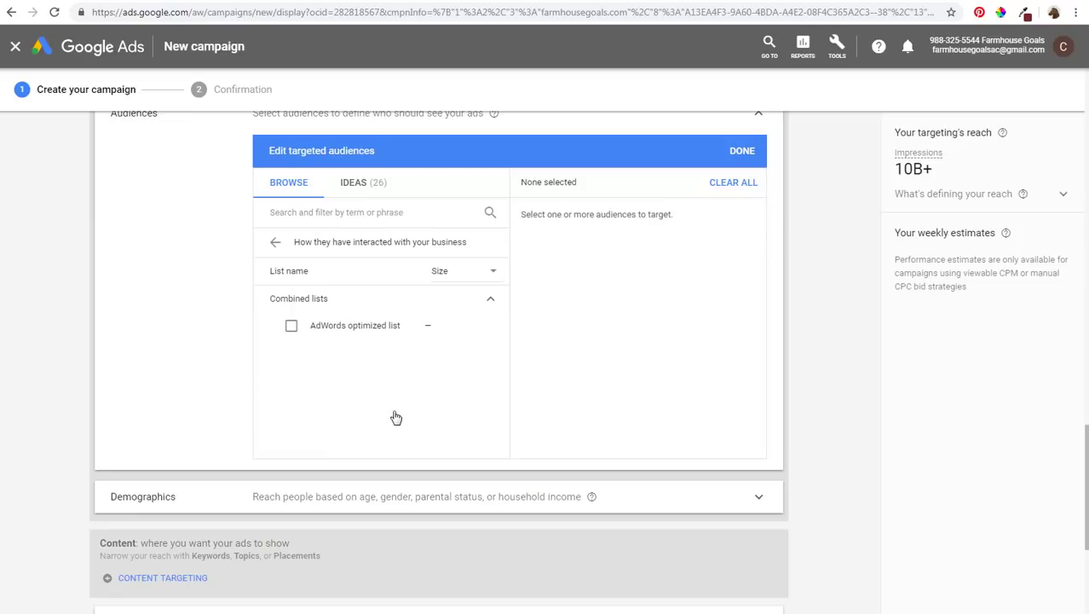
pyautogui.click(274, 245)
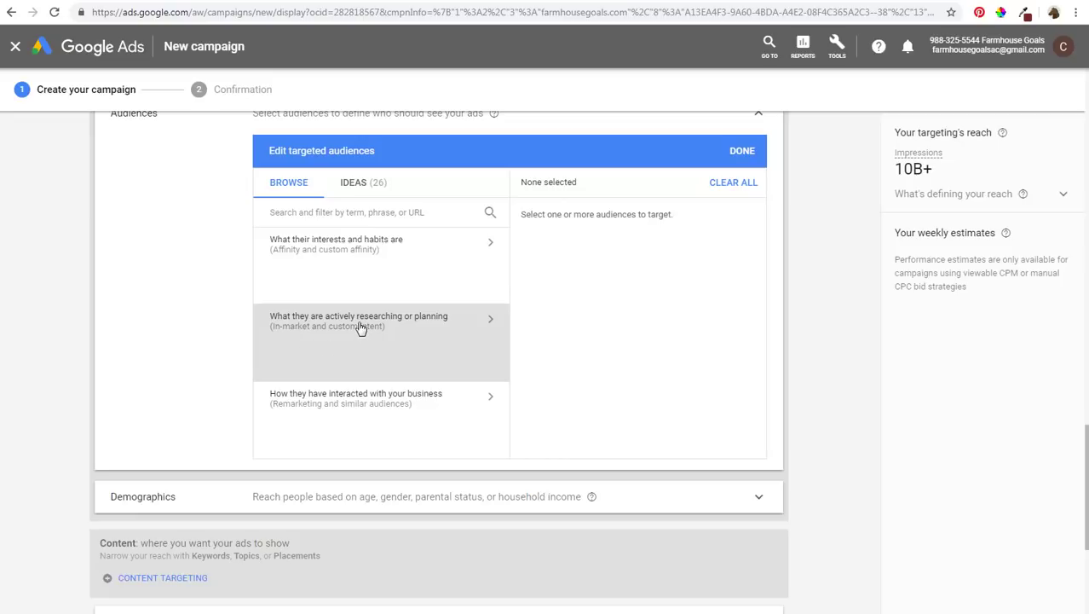
# Browse the affinity audiences by interests and habits, checking the subcategories under Home & Garden.
pyautogui.click(353, 261)
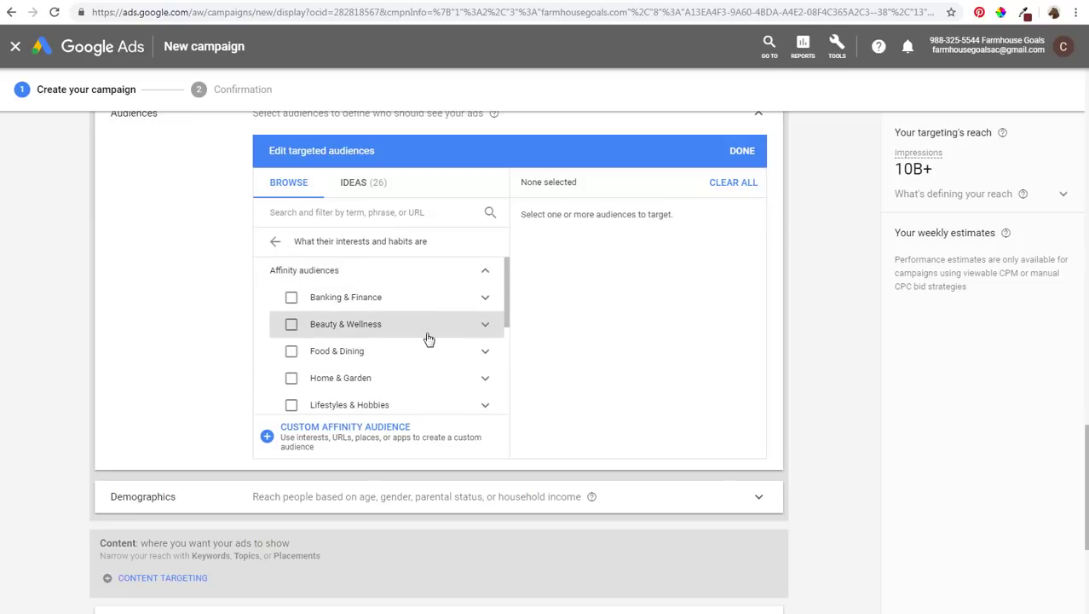
pyautogui.scroll(-2, 422, 341)
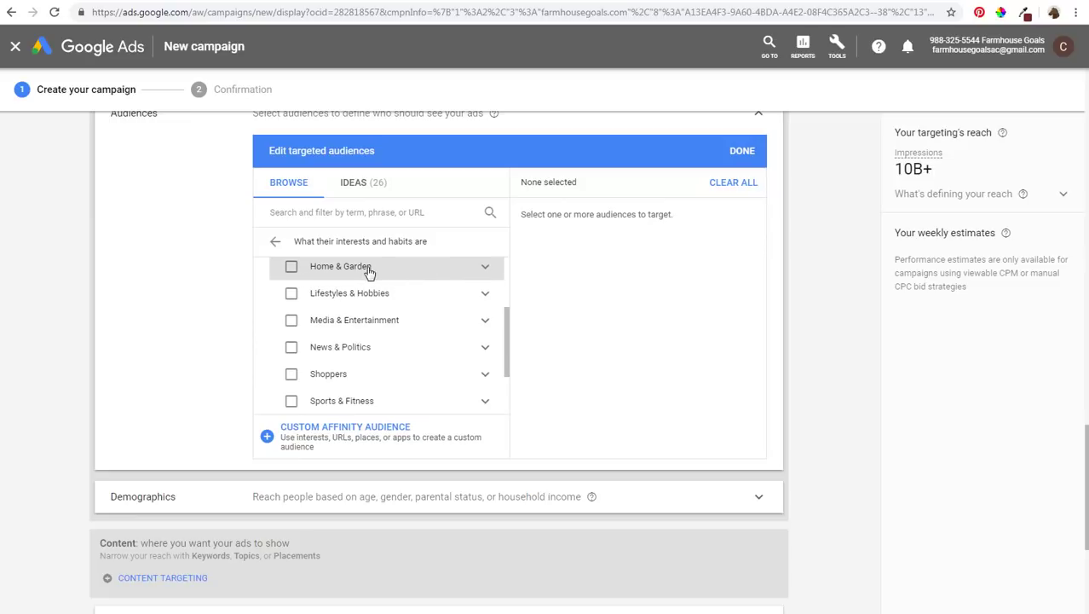
pyautogui.click(483, 267)
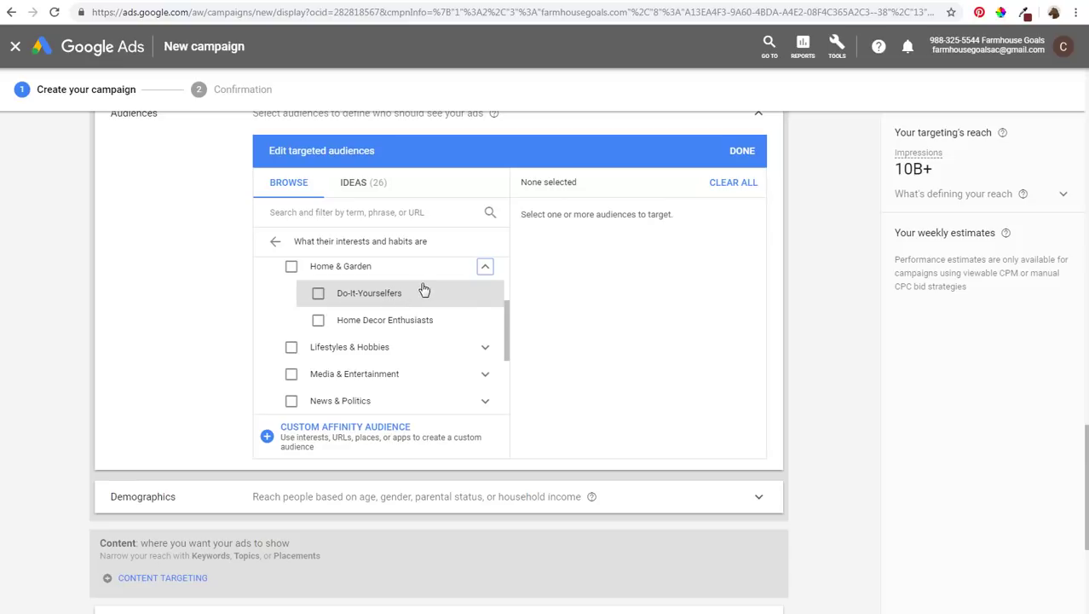
pyautogui.click(490, 268)
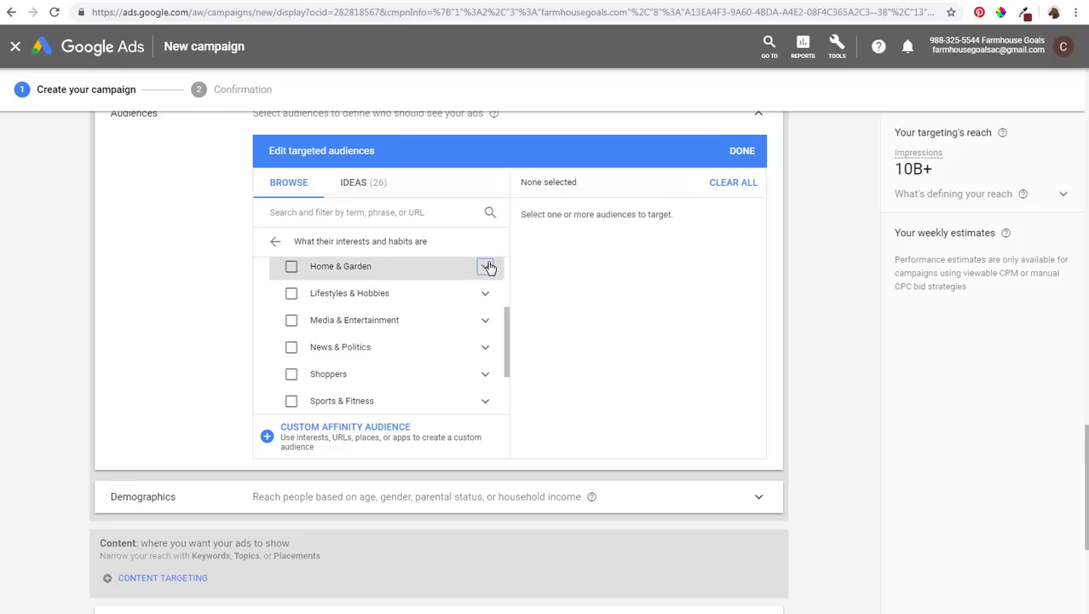
pyautogui.click(273, 245)
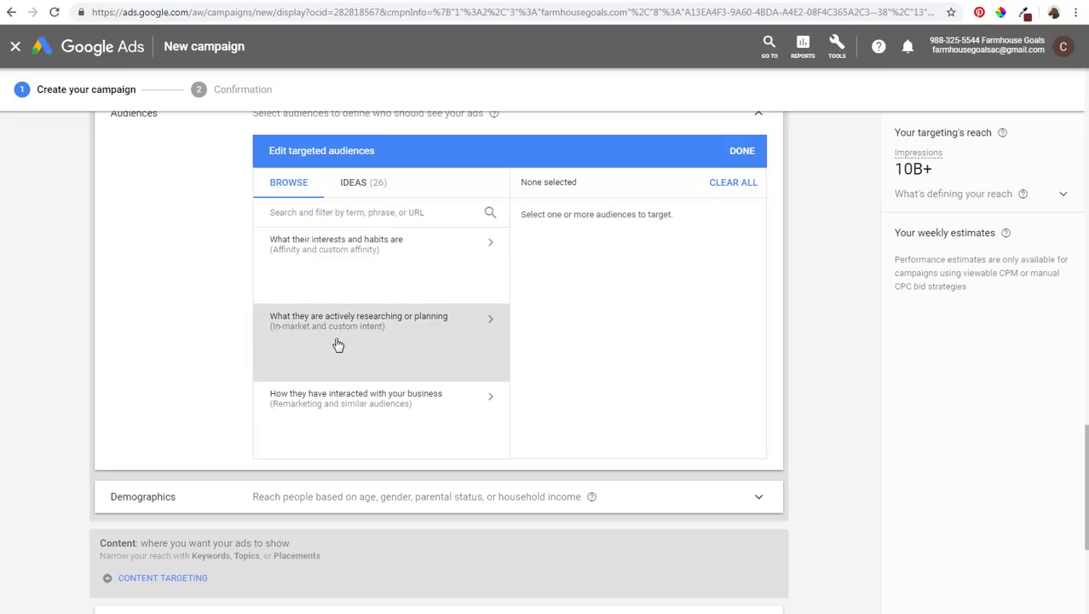
# Target the auto-created custom intent audience farmhouse decor from the audiences actively researching or planning.
pyautogui.click(369, 343)
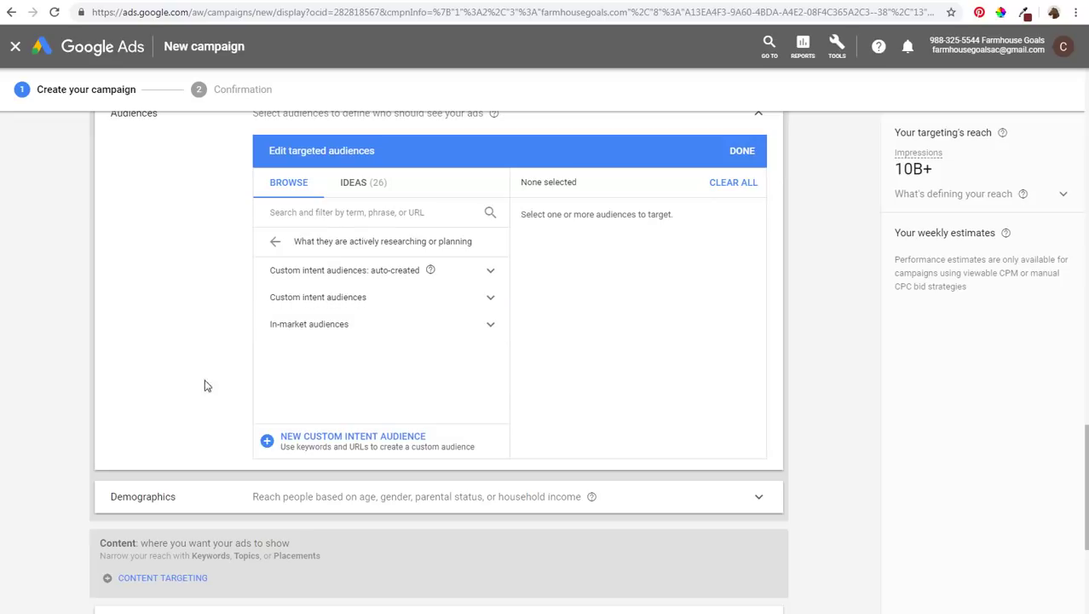
pyautogui.click(486, 274)
pyautogui.click(489, 296)
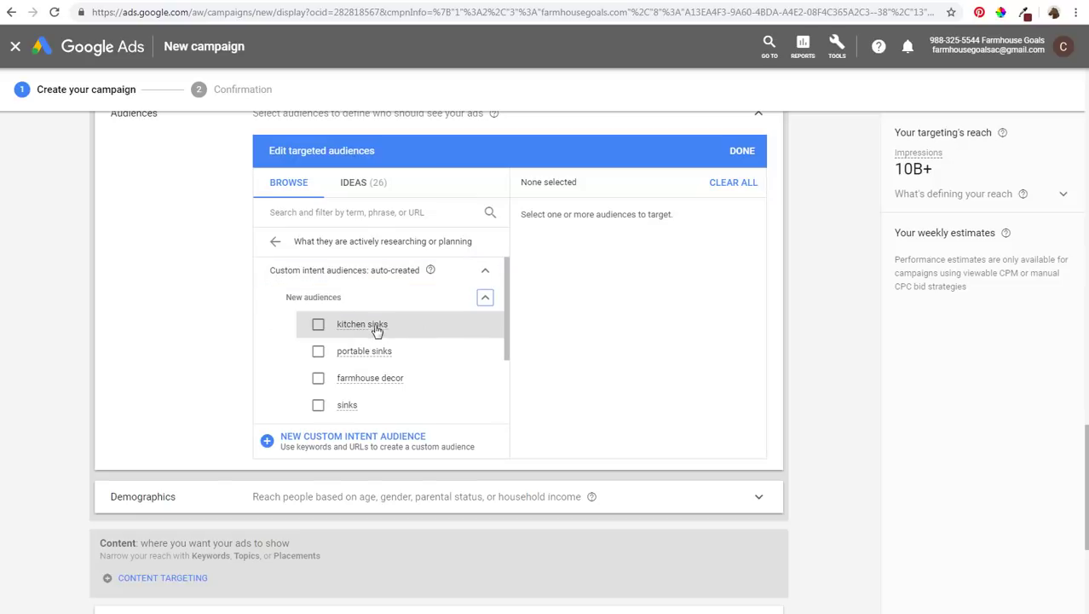
pyautogui.scroll(-2, 439, 337)
pyautogui.scroll(3, 439, 318)
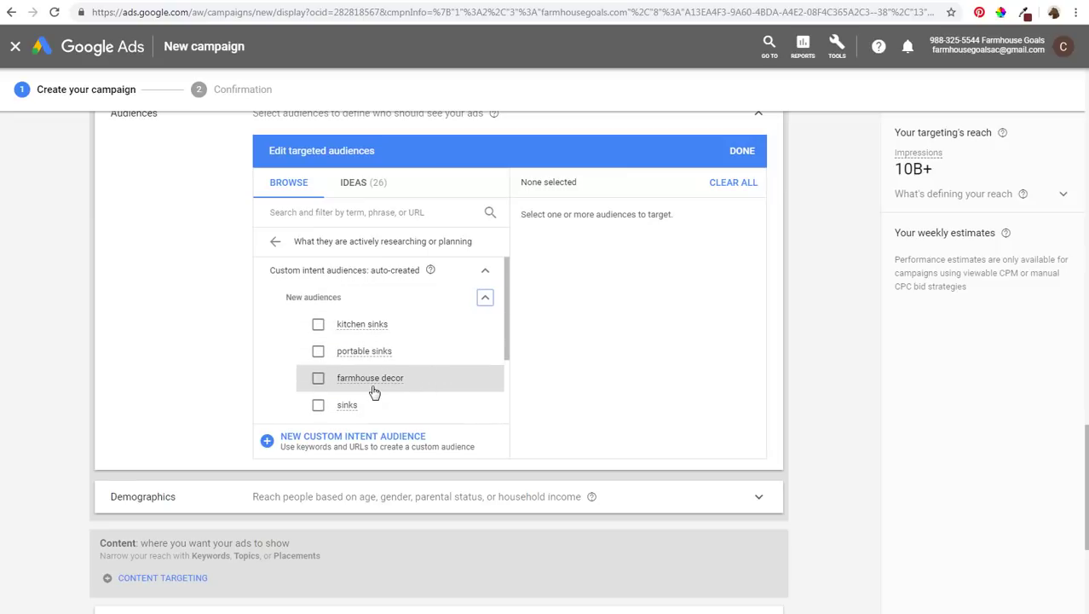
pyautogui.click(318, 380)
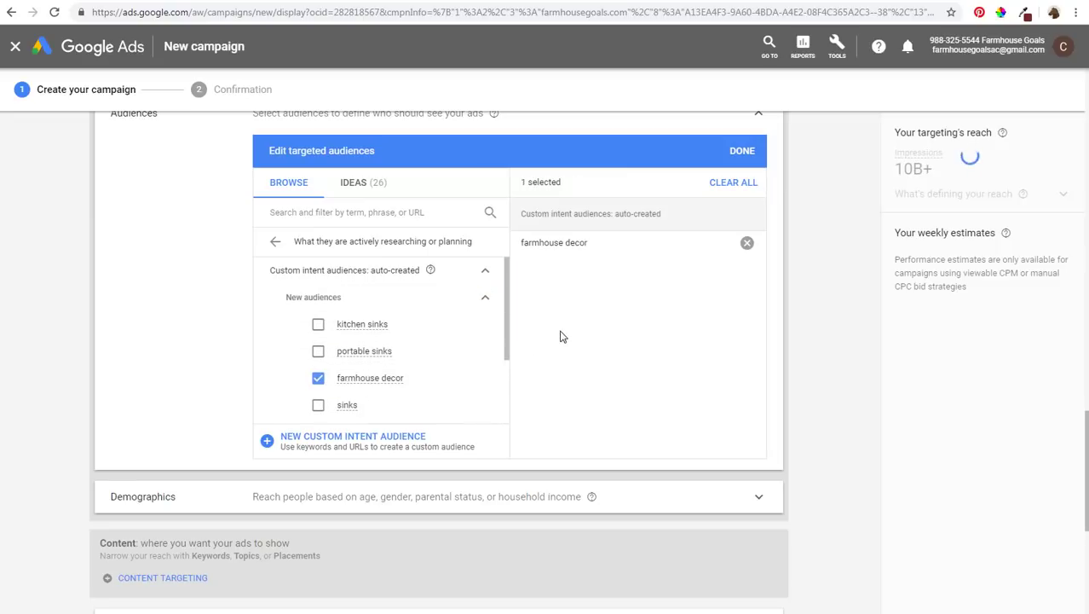
# Start a custom intent audience named Farmhouse Goals Audience and add the first four suggested keywords about farmhouse and apron front kitchen sinks.
pyautogui.click(274, 445)
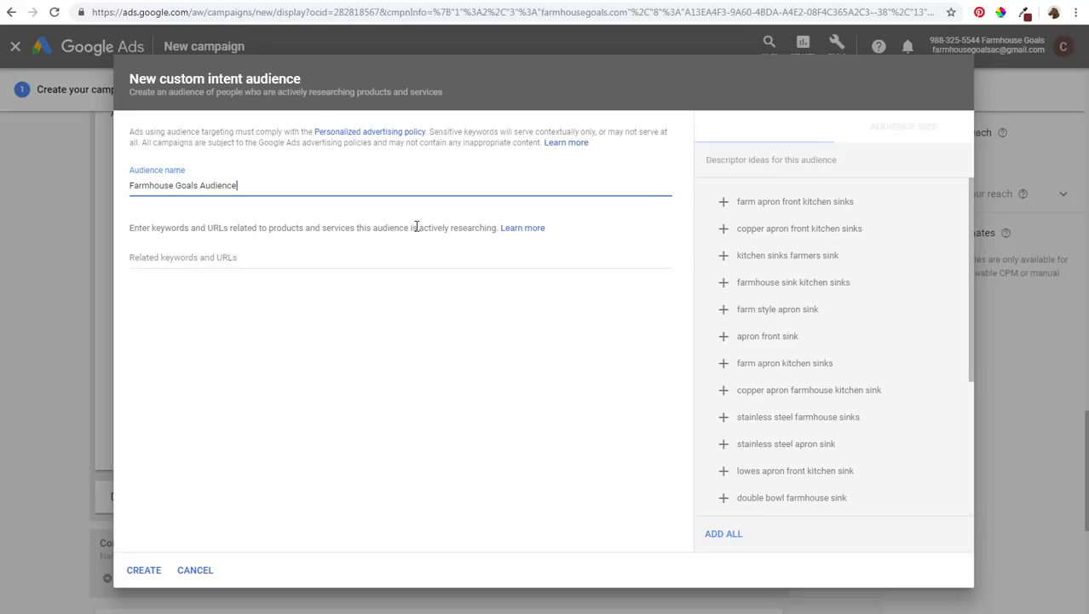
pyautogui.click(723, 202)
pyautogui.click(723, 205)
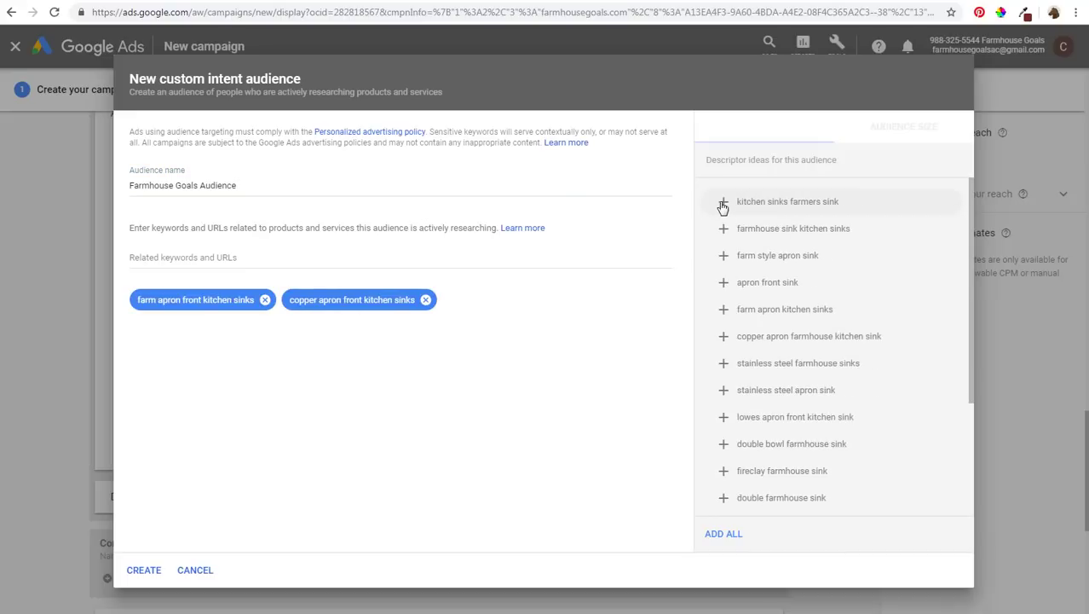
pyautogui.click(723, 204)
pyautogui.click(723, 205)
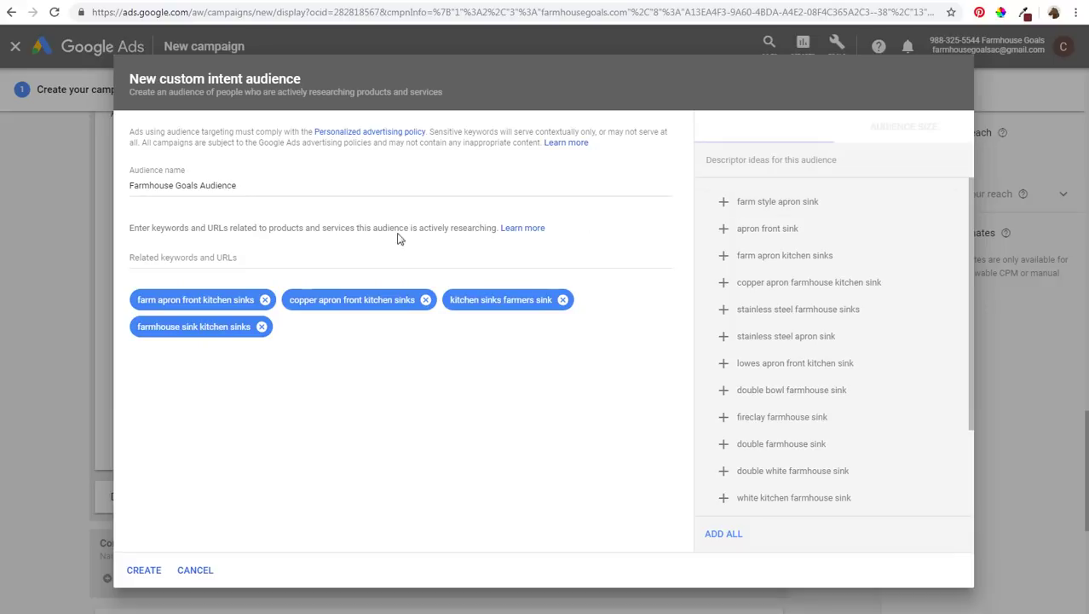
# Add the keyword farmhouse decor and the URL farmhousegoals.com to the custom intent audience.
pyautogui.click(291, 258)
pyautogui.write('farmho')
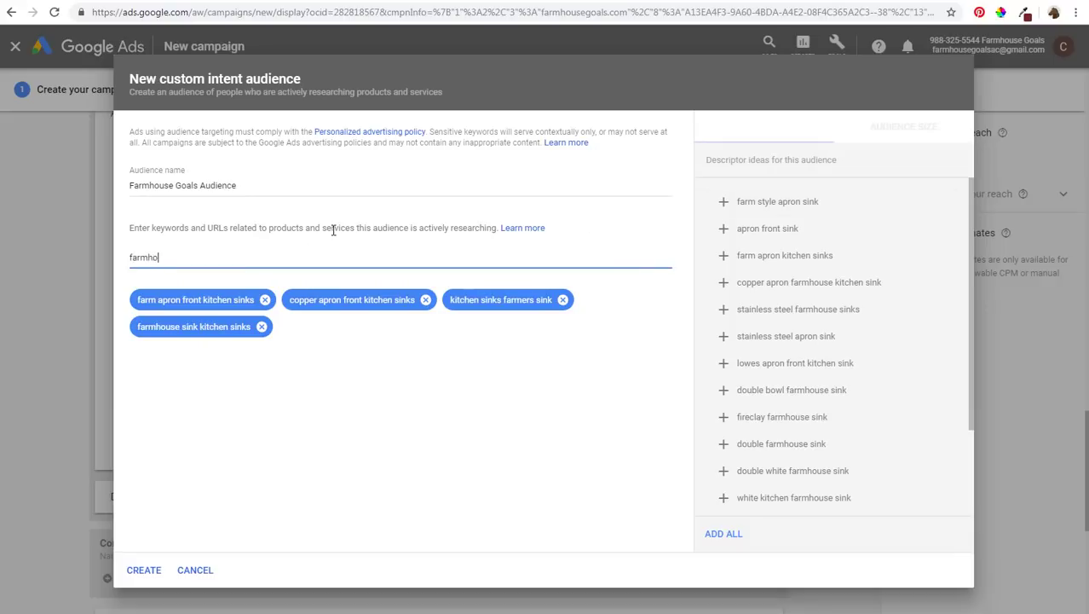
pyautogui.write('use decor')
pyautogui.press('Return')
pyautogui.write('fa')
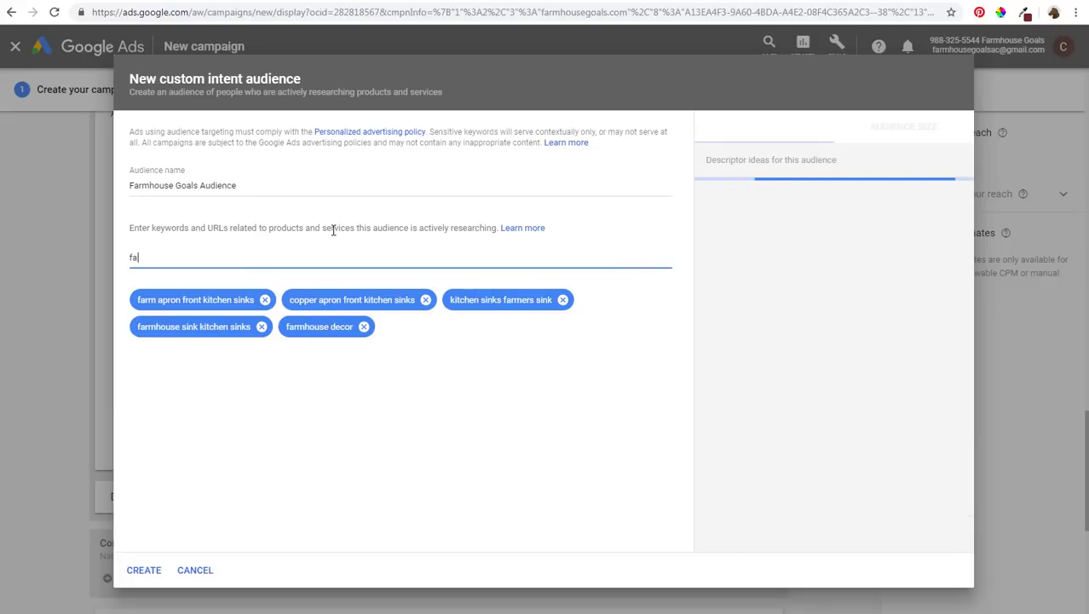
pyautogui.write('rmhousegoals.com')
pyautogui.press('Return')
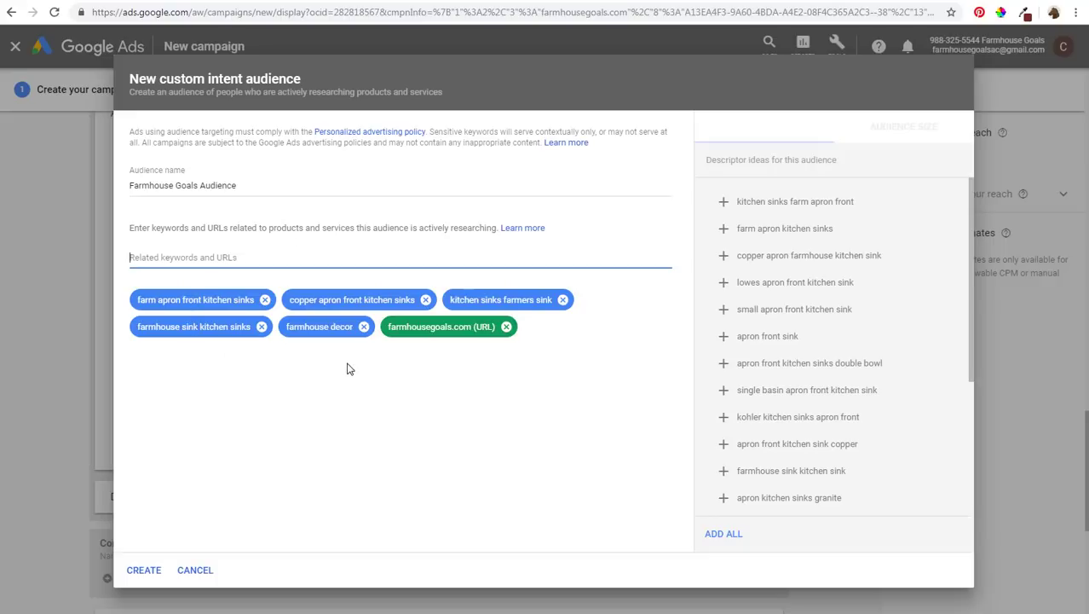
# Try home decor as a keyword, remove it again, and discard the new custom intent audience.
pyautogui.write('home decor')
pyautogui.press('Return')
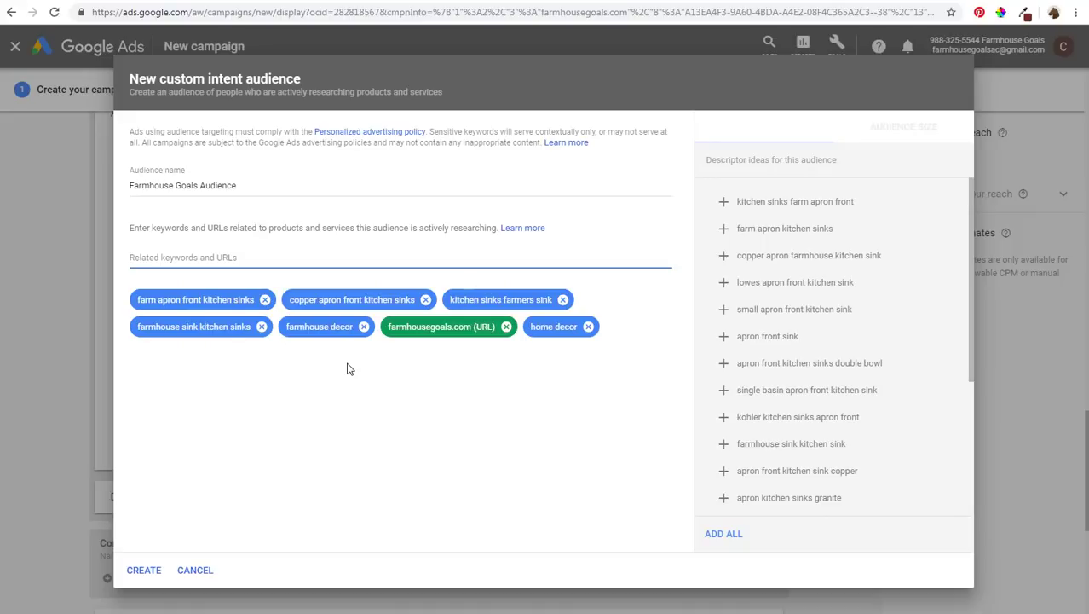
pyautogui.click(590, 328)
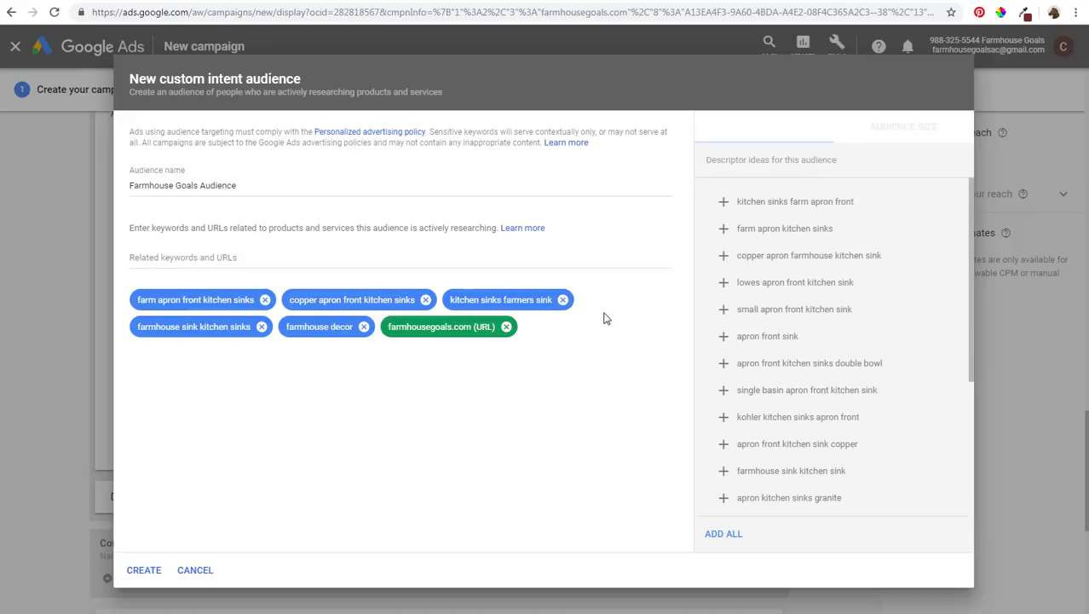
pyautogui.click(198, 570)
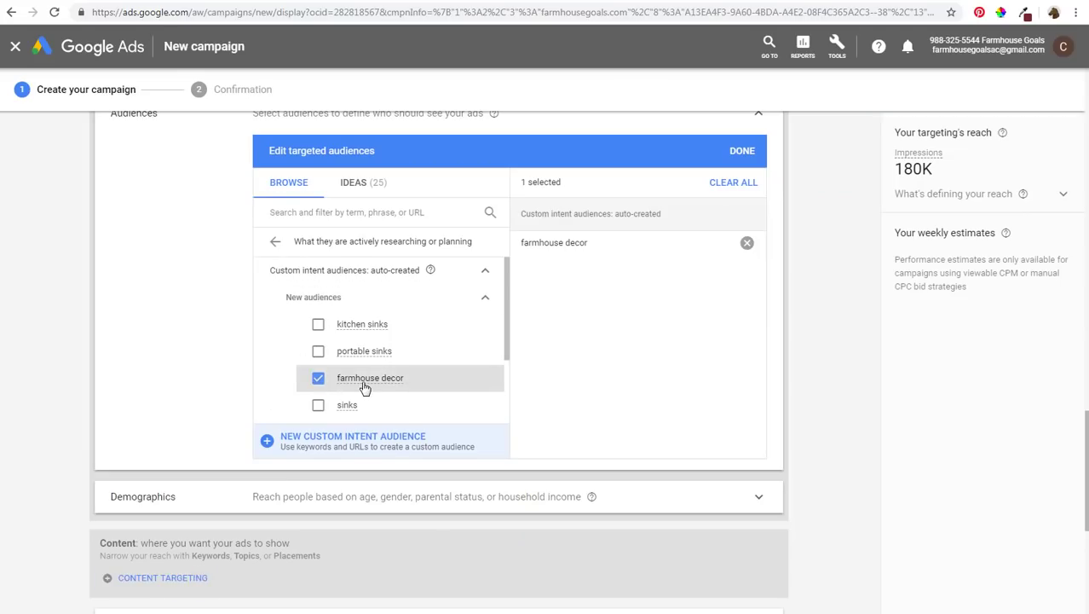
# Check the existing custom intent audiences and look through the in-market audience categories.
pyautogui.click(491, 297)
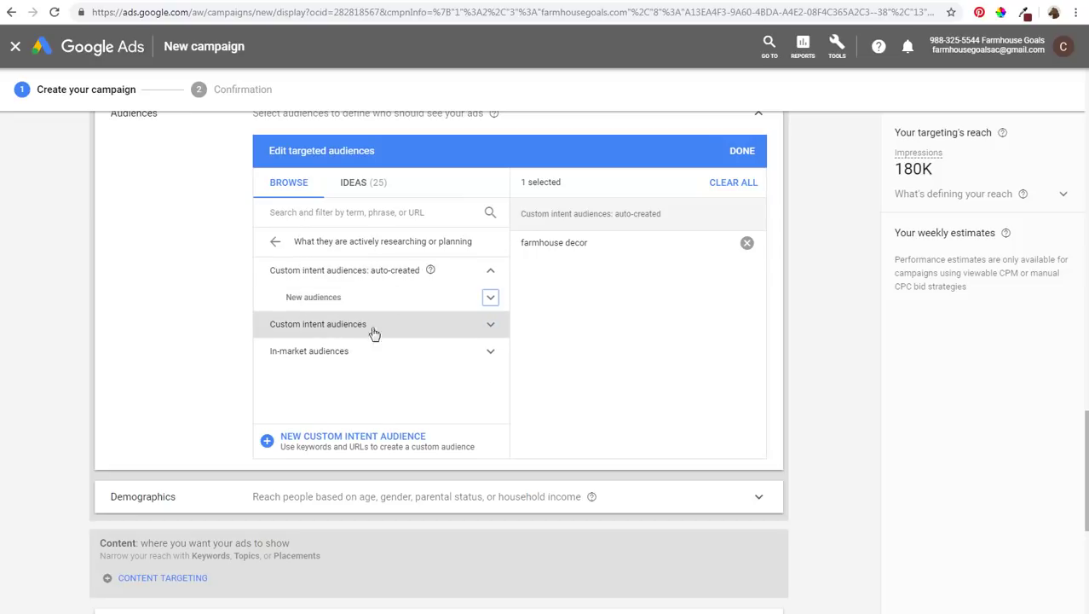
pyautogui.click(490, 325)
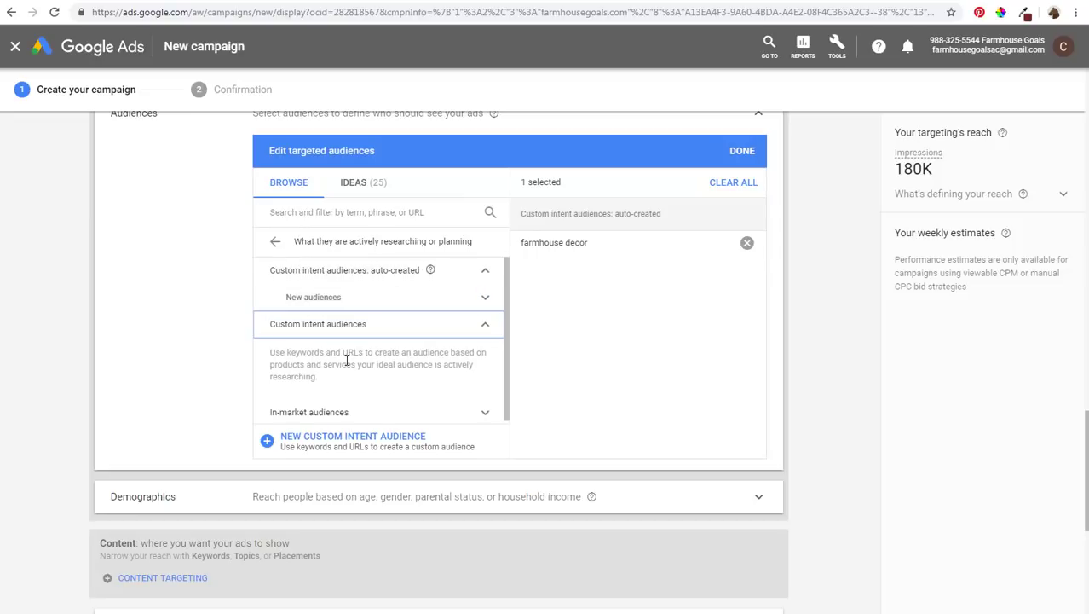
pyautogui.click(486, 325)
pyautogui.scroll(-3, 448, 311)
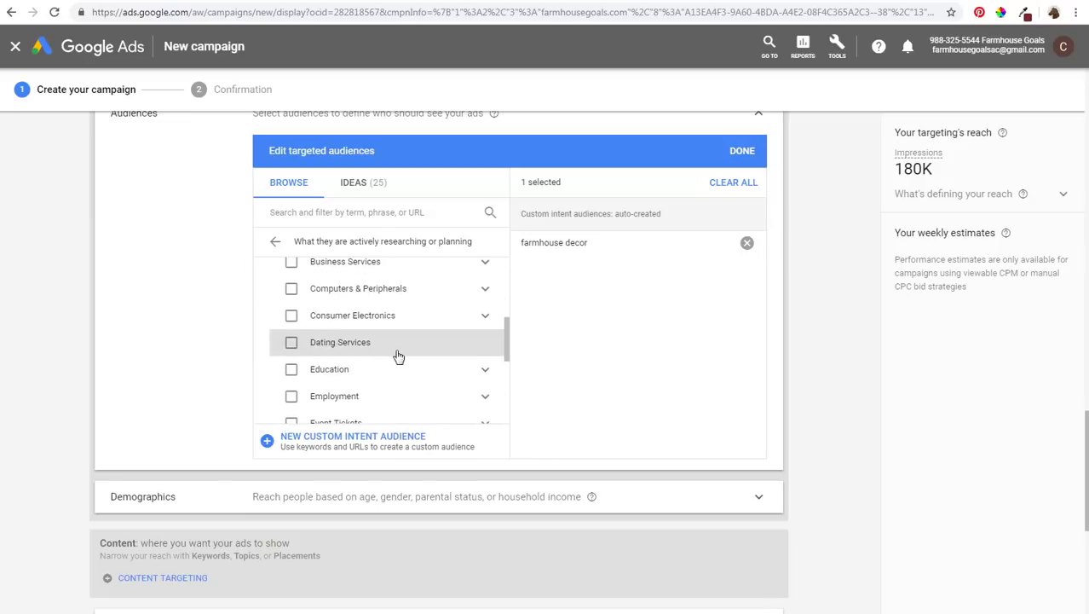
pyautogui.scroll(-2, 401, 354)
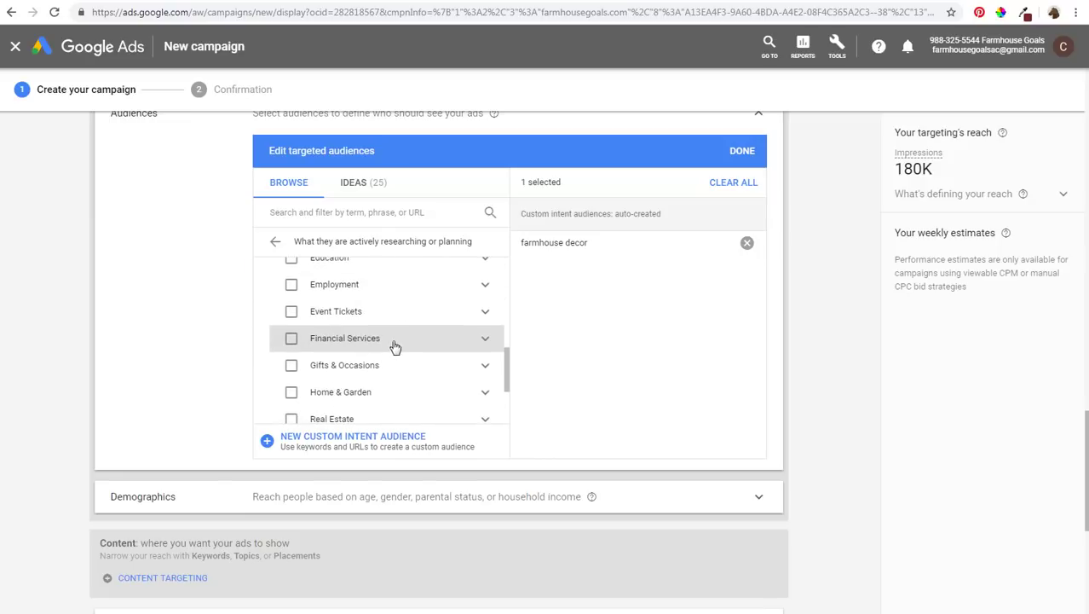
# Examine the Financial Services in-market audiences, including the Banking Services and Credit & Lending subcategories.
pyautogui.click(486, 341)
pyautogui.click(486, 364)
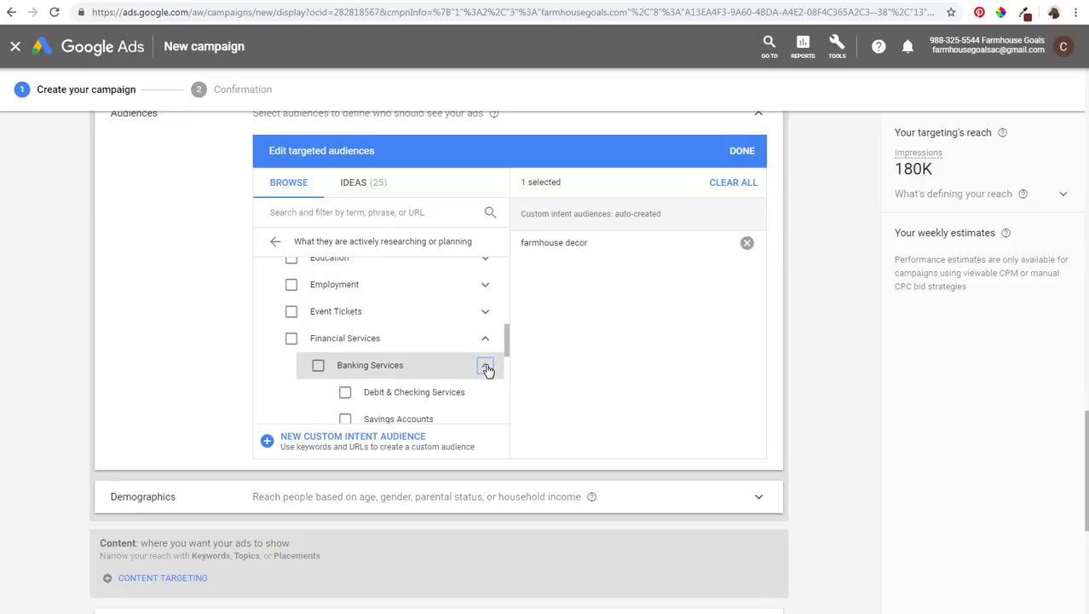
pyautogui.scroll(-1, 470, 377)
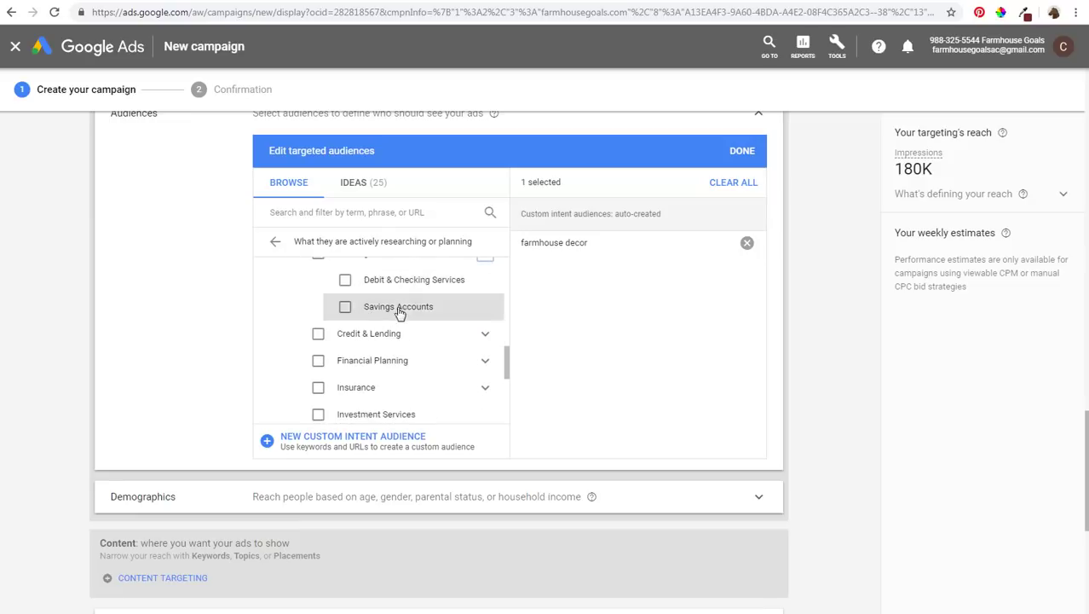
pyautogui.click(485, 333)
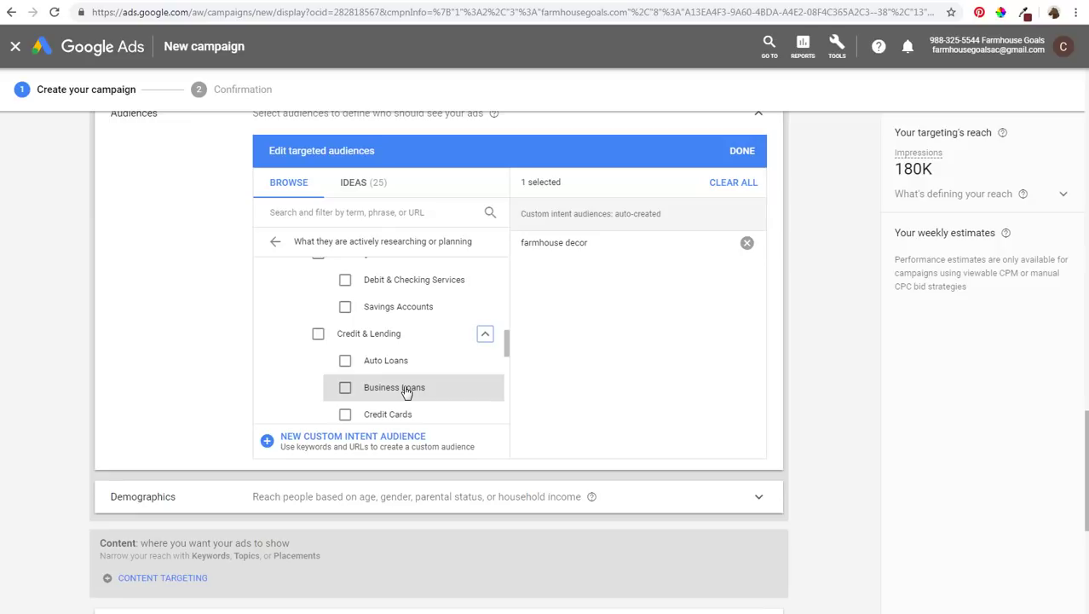
pyautogui.click(484, 335)
pyautogui.scroll(1, 484, 341)
pyautogui.click(485, 365)
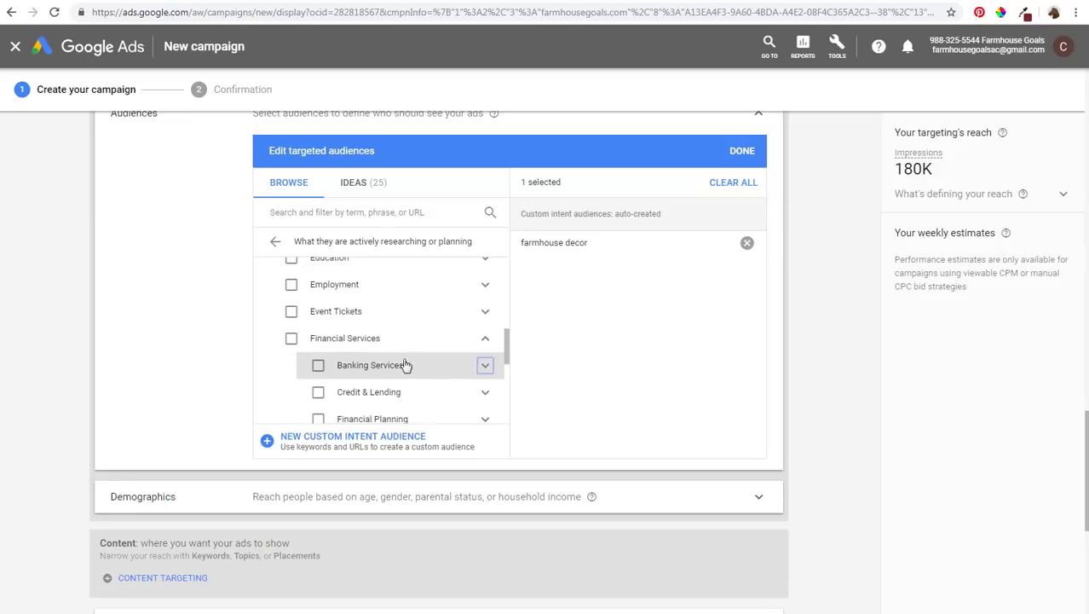
pyautogui.click(485, 337)
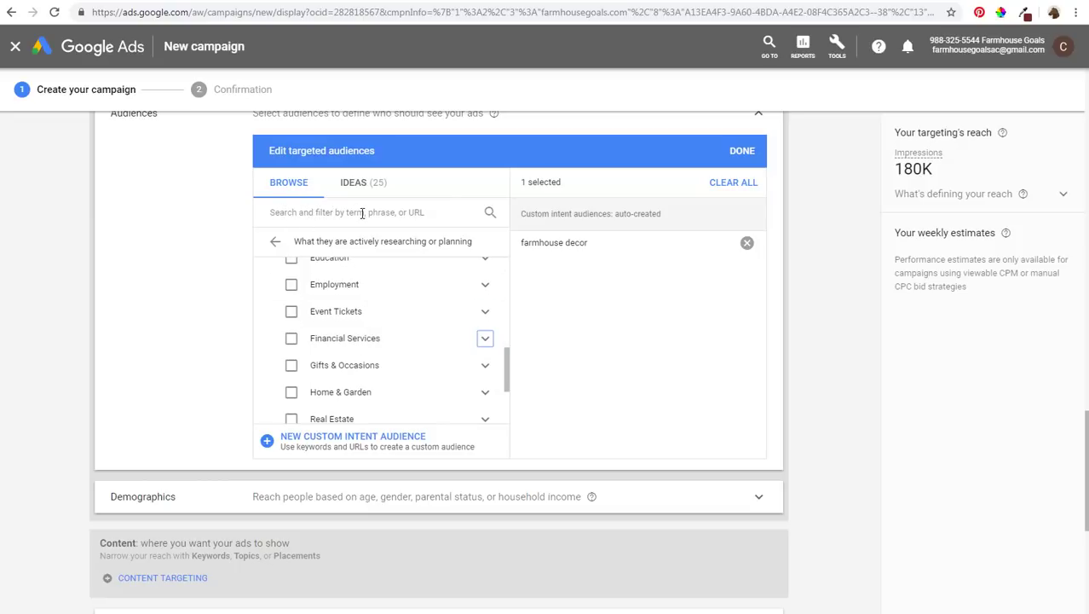
# Search the researching-or-planning audiences for farmhouse decor, review the matches, and return to the audience category overview.
pyautogui.click(392, 213)
pyautogui.write('farmhouse decor')
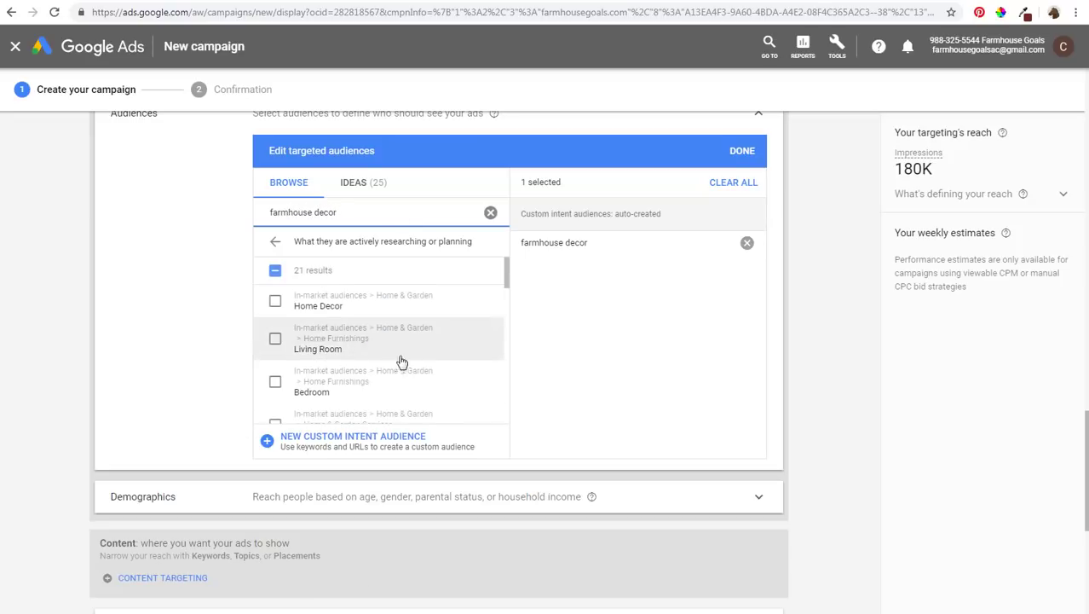
pyautogui.scroll(-2, 393, 345)
pyautogui.scroll(-4, 388, 339)
pyautogui.scroll(6, 352, 326)
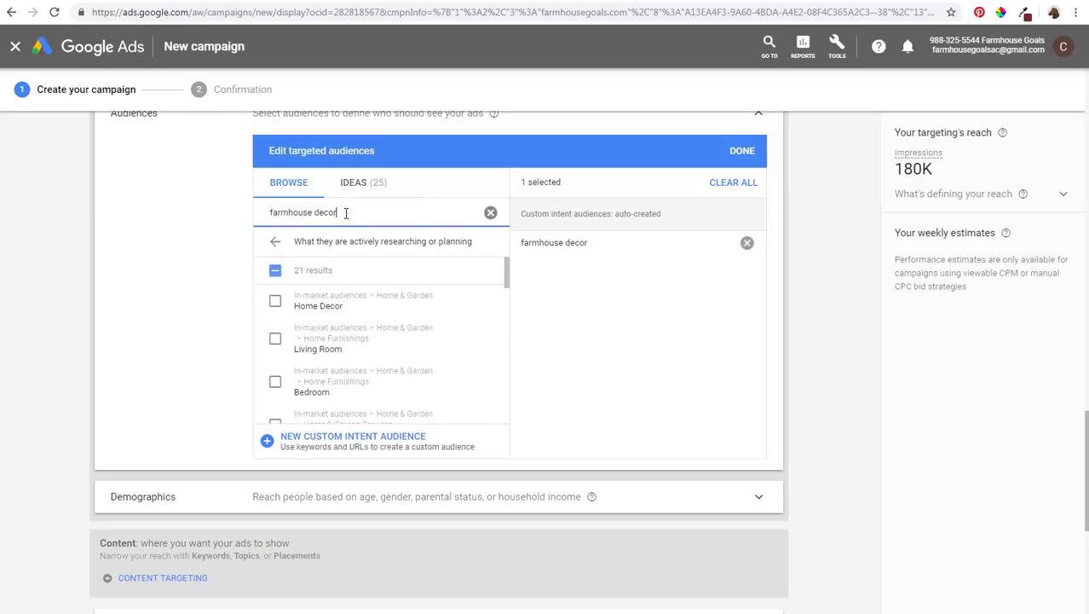
pyautogui.click(277, 245)
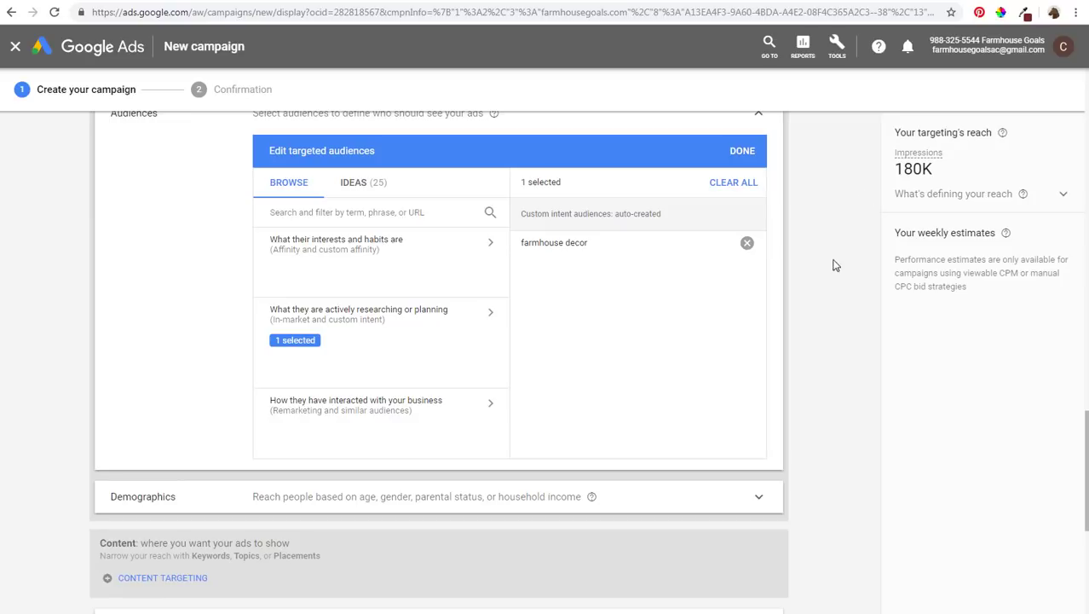
# Save the targeted audience selection containing farmhouse decor.
pyautogui.click(743, 152)
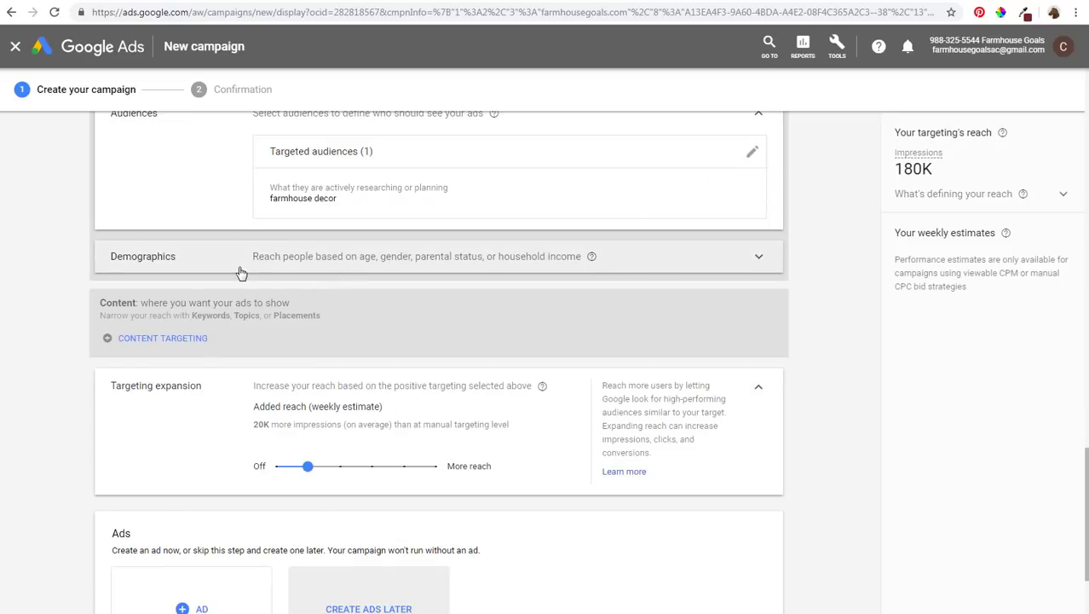
pyautogui.scroll(2, 302, 205)
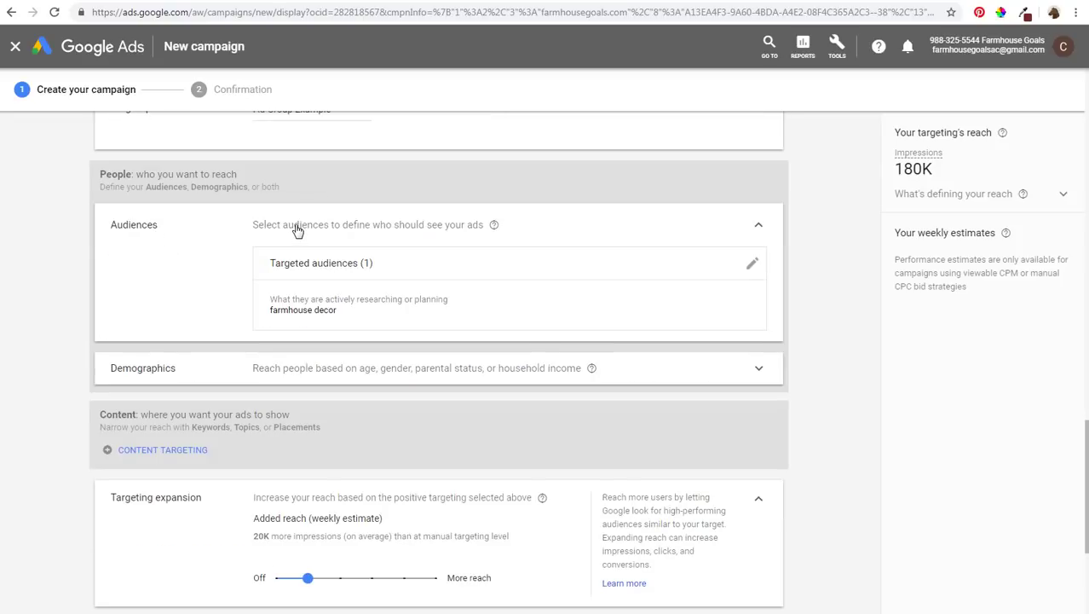
# Switch to Google Analytics and examine the audience demographics overview, comparing site users by age group and gender.
pyautogui.click(844, 4)
pyautogui.click(58, 203)
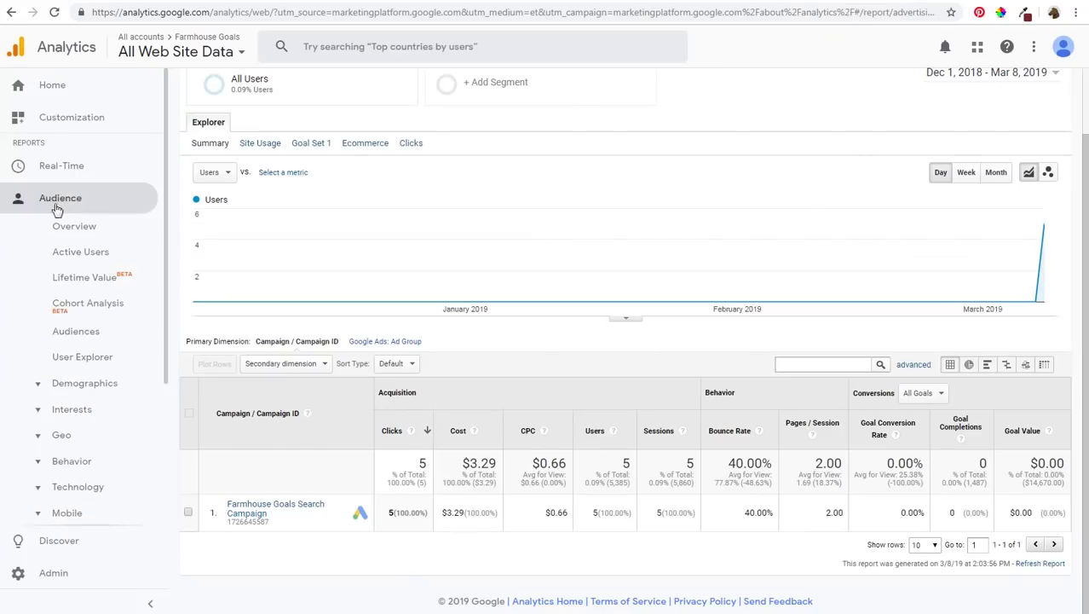
pyautogui.click(67, 388)
pyautogui.click(79, 410)
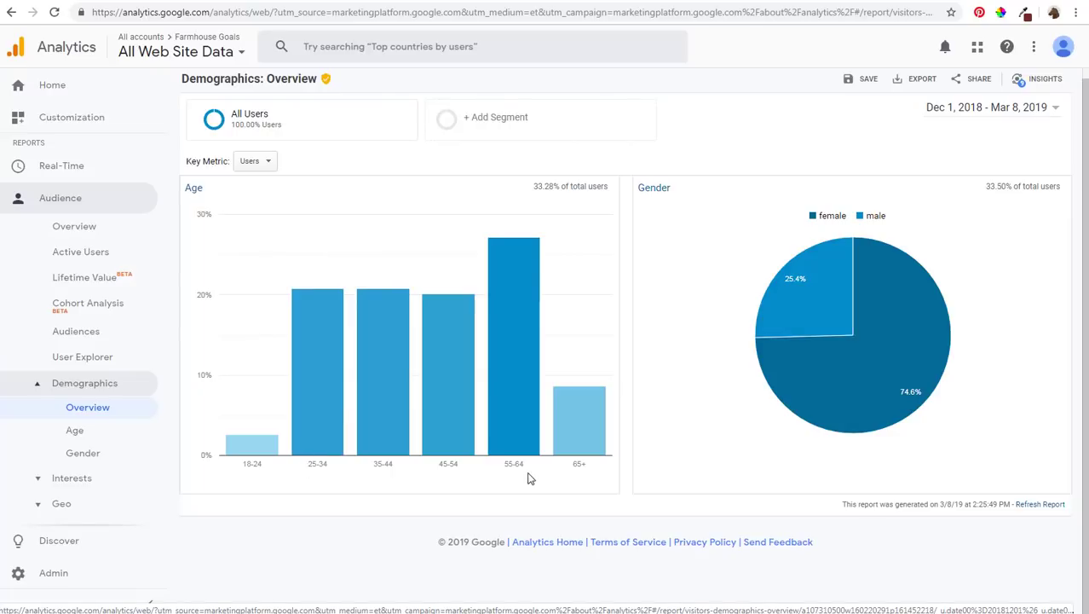
pyautogui.moveTo(845, 375)
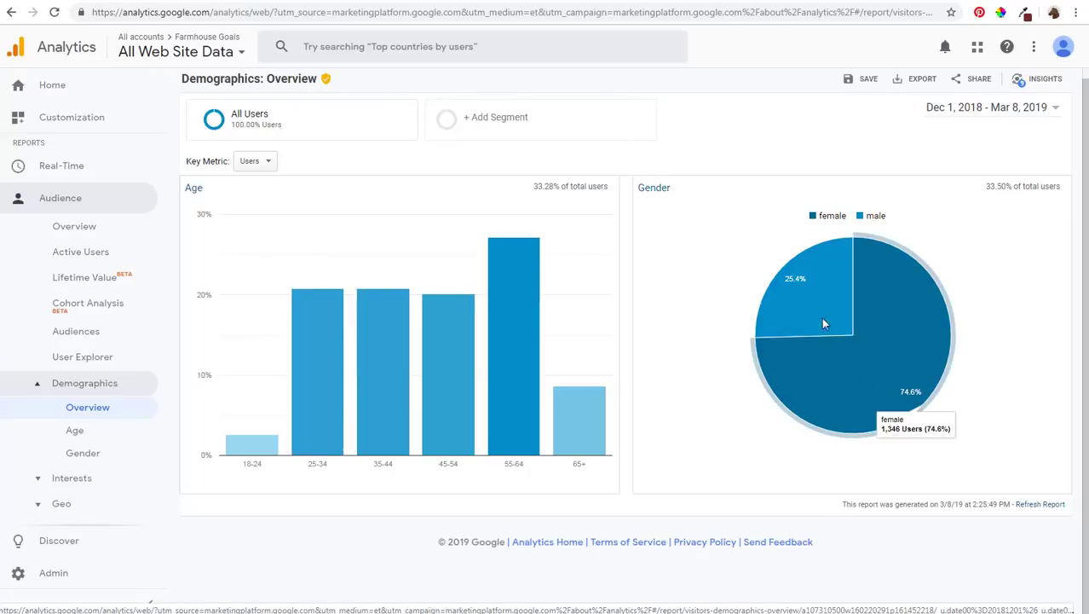
pyautogui.moveTo(824, 302)
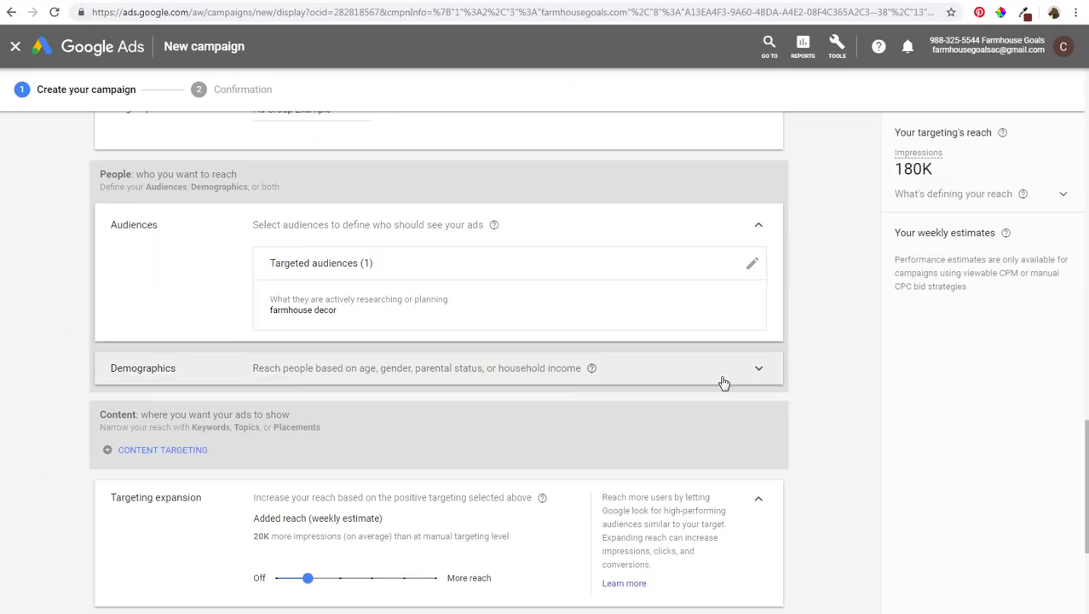
# In the Google Ads campaign, limit the targeted demographics to females aged 25 to 64, excluding unknown gender and age.
pyautogui.click(721, 382)
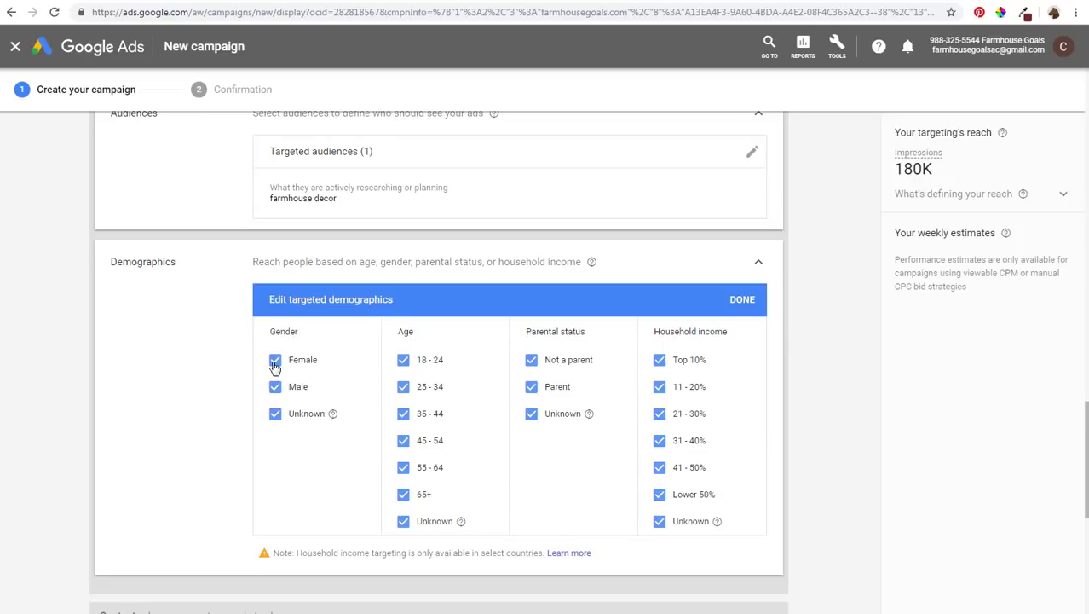
pyautogui.click(275, 386)
pyautogui.click(275, 413)
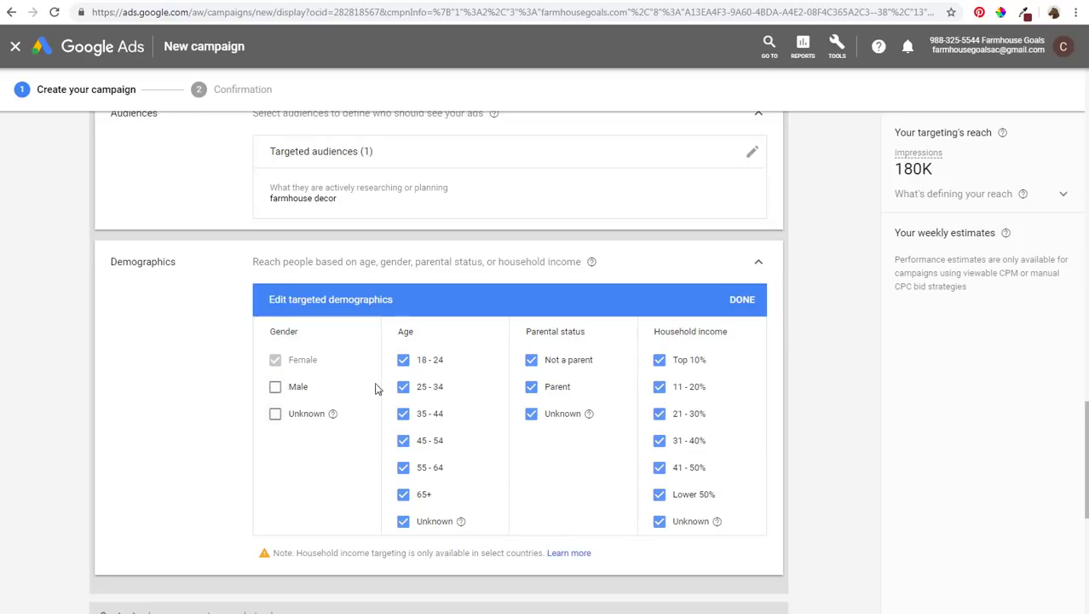
pyautogui.click(403, 359)
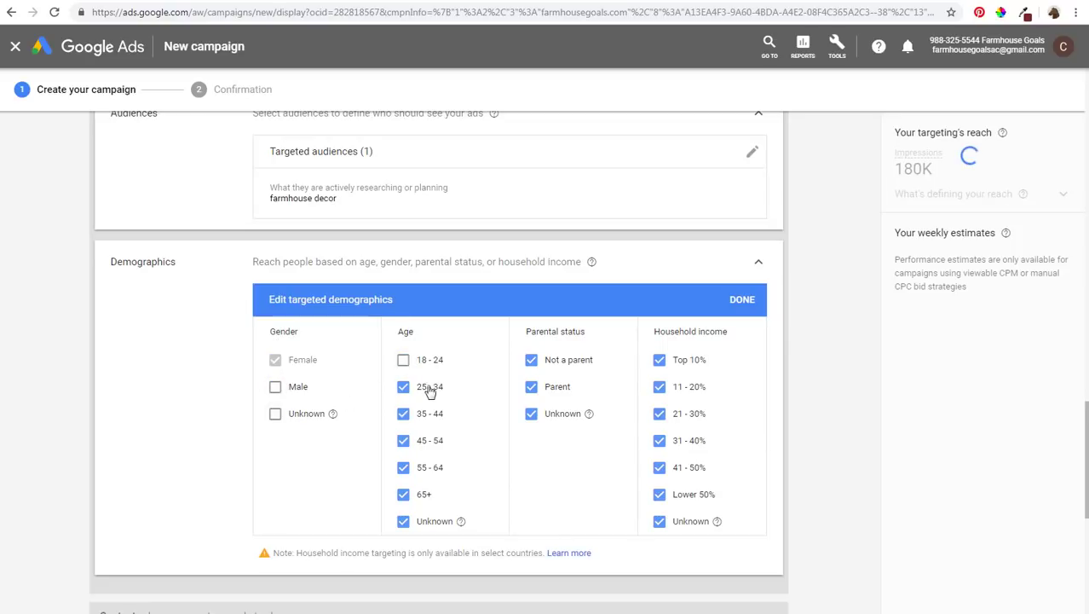
pyautogui.click(403, 495)
pyautogui.click(403, 521)
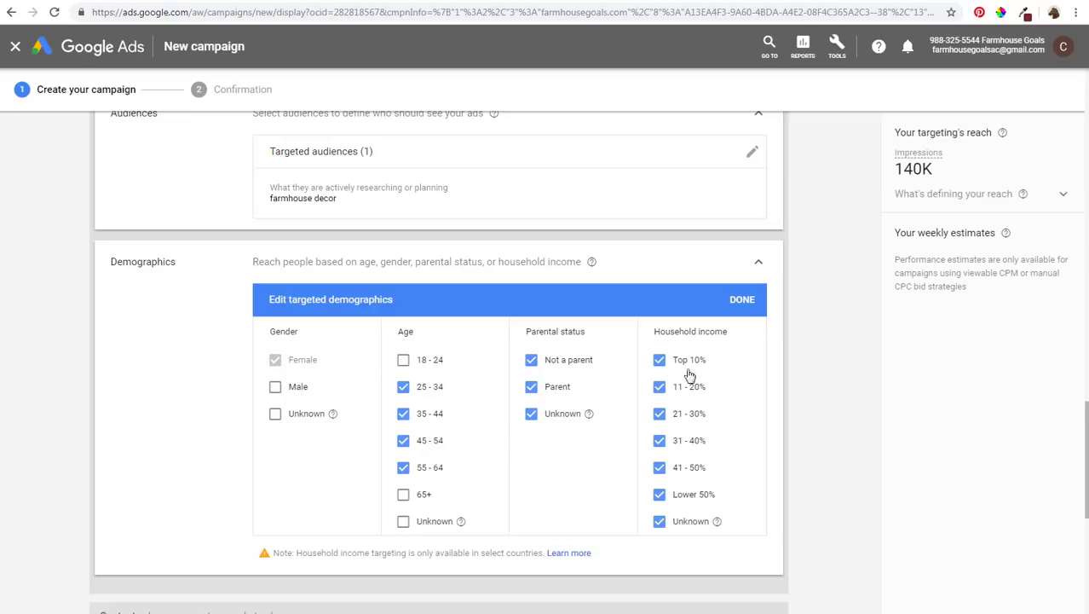
# Exclude the Lower 50% and Unknown household incomes, save the targeted demographics, and recheck the parental status options without changing them.
pyautogui.click(659, 496)
pyautogui.click(658, 522)
pyautogui.click(742, 300)
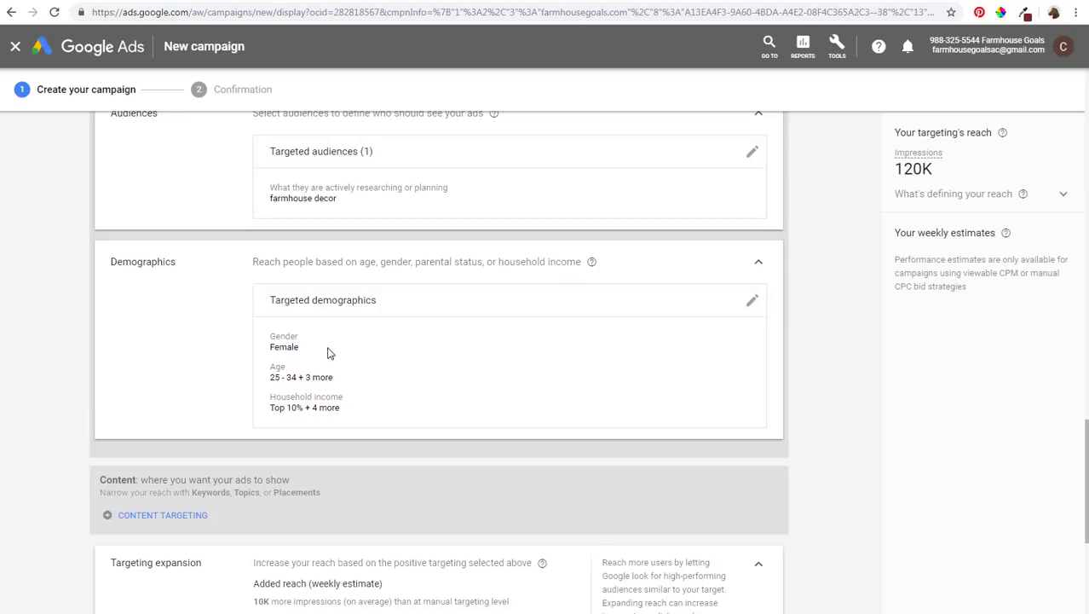
pyautogui.click(754, 302)
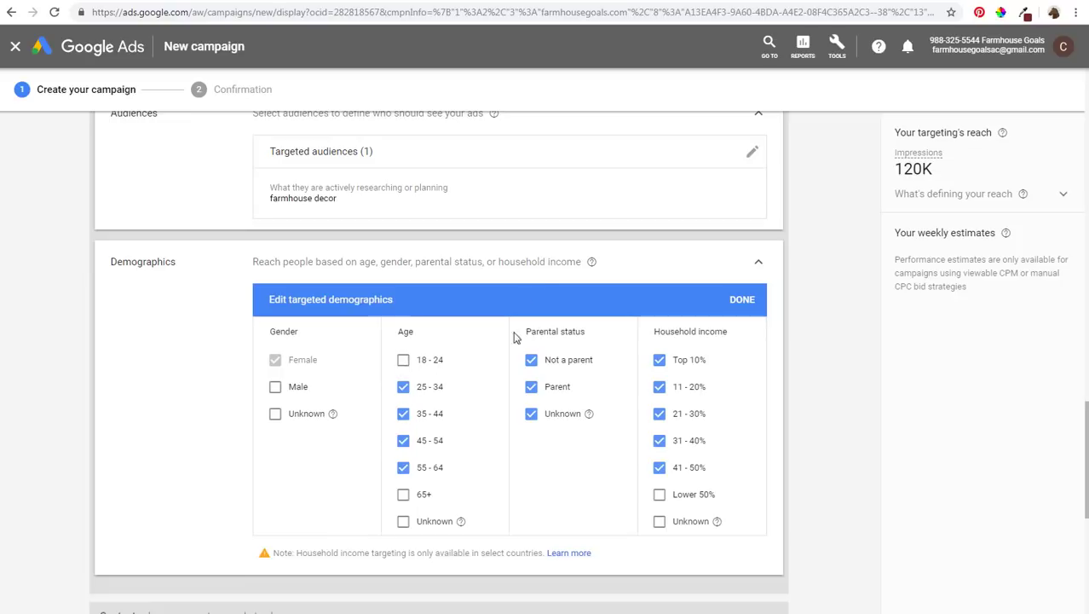
pyautogui.click(742, 299)
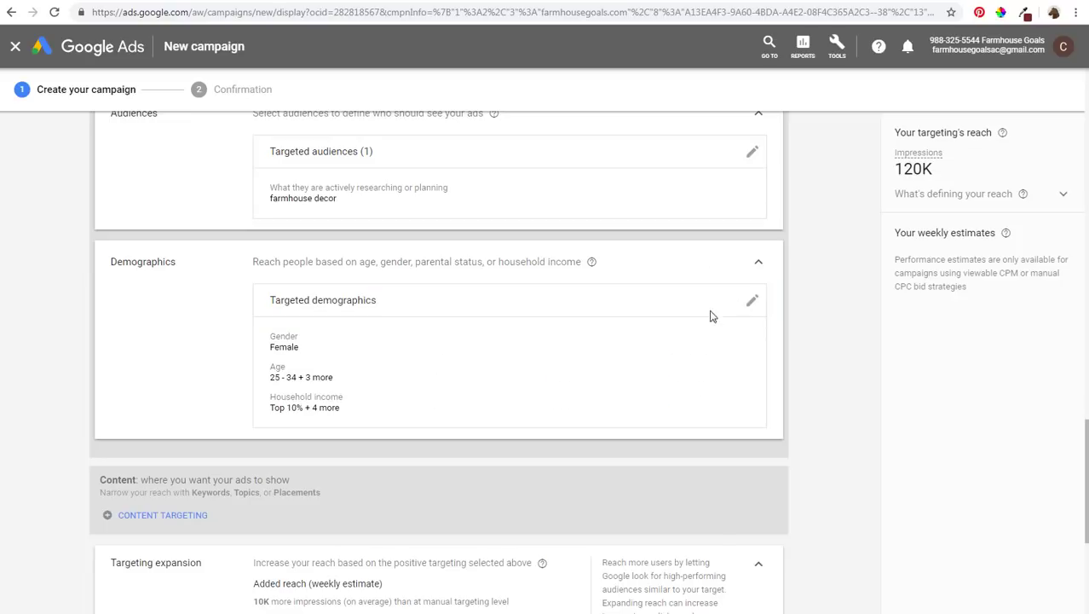
pyautogui.click(757, 263)
pyautogui.scroll(1, 705, 304)
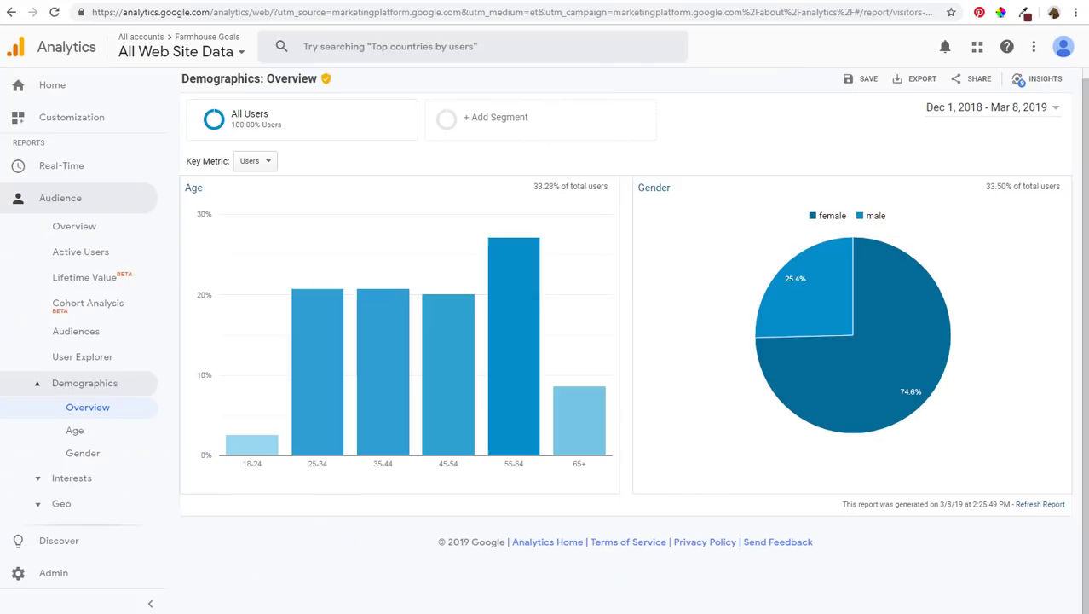
# Switch to Google Analytics and look through the audience Interests reports.
pyautogui.click(85, 383)
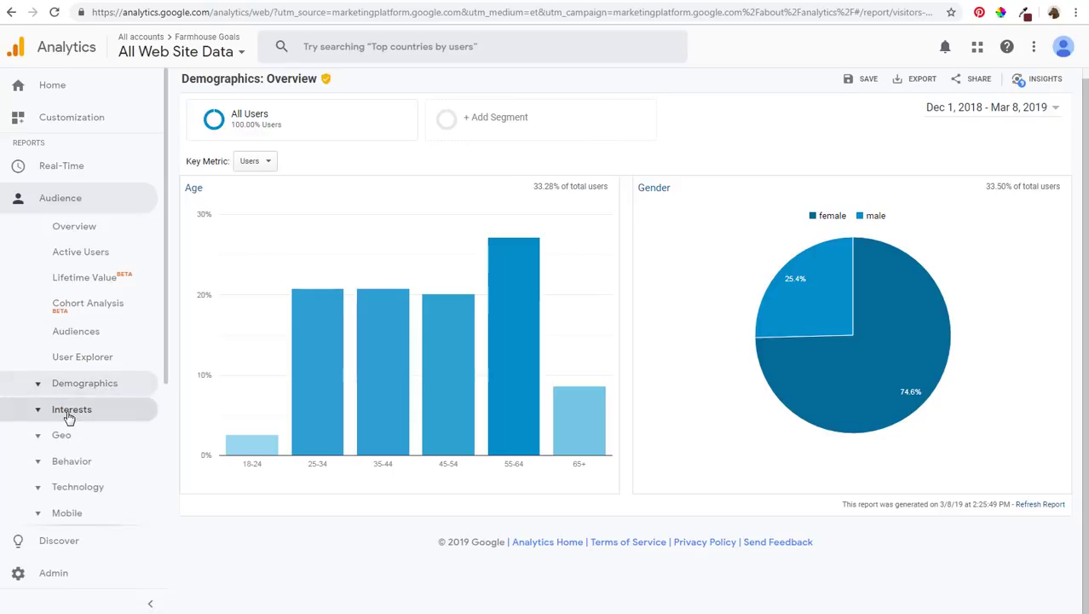
pyautogui.click(72, 409)
pyautogui.scroll(-2, 85, 383)
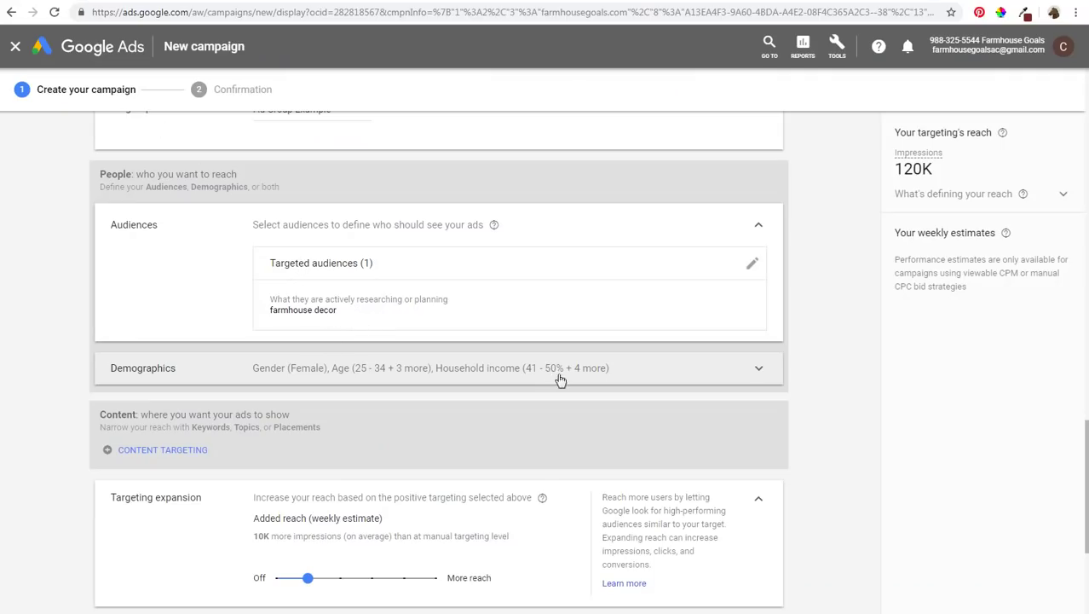
# In Google Ads, add Keywords and Topics sections to the content targeting, declining the custom intent audience offer and leaving both sections empty.
pyautogui.click(759, 225)
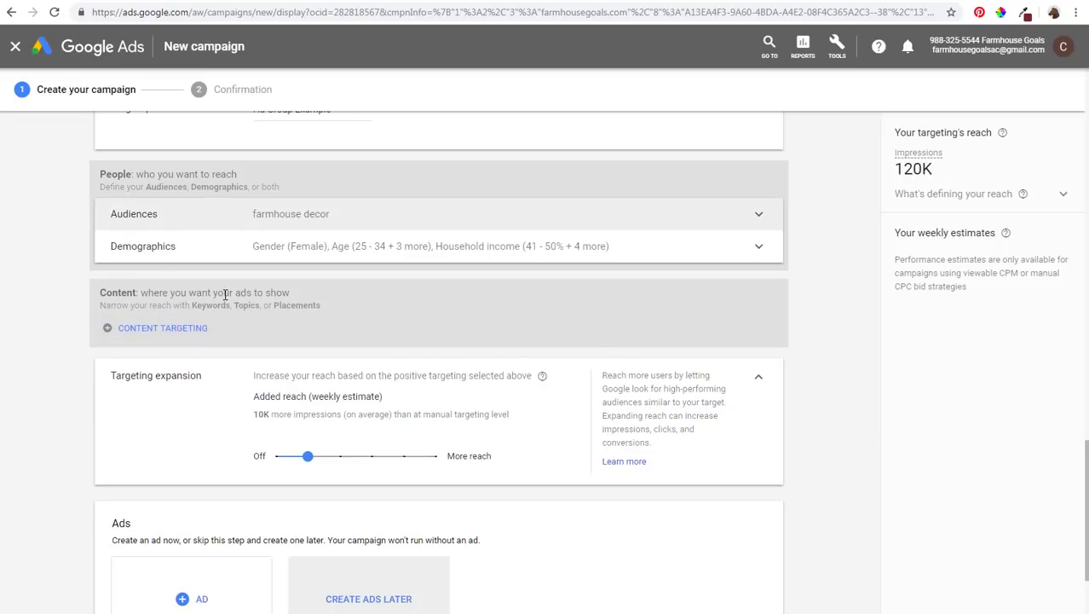
pyautogui.click(138, 324)
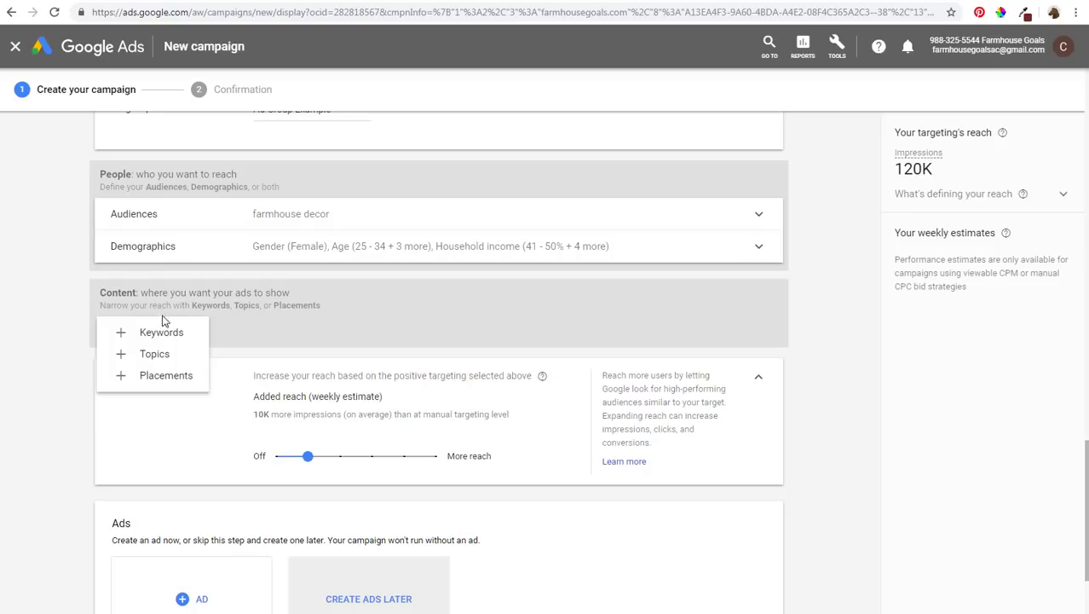
pyautogui.click(121, 333)
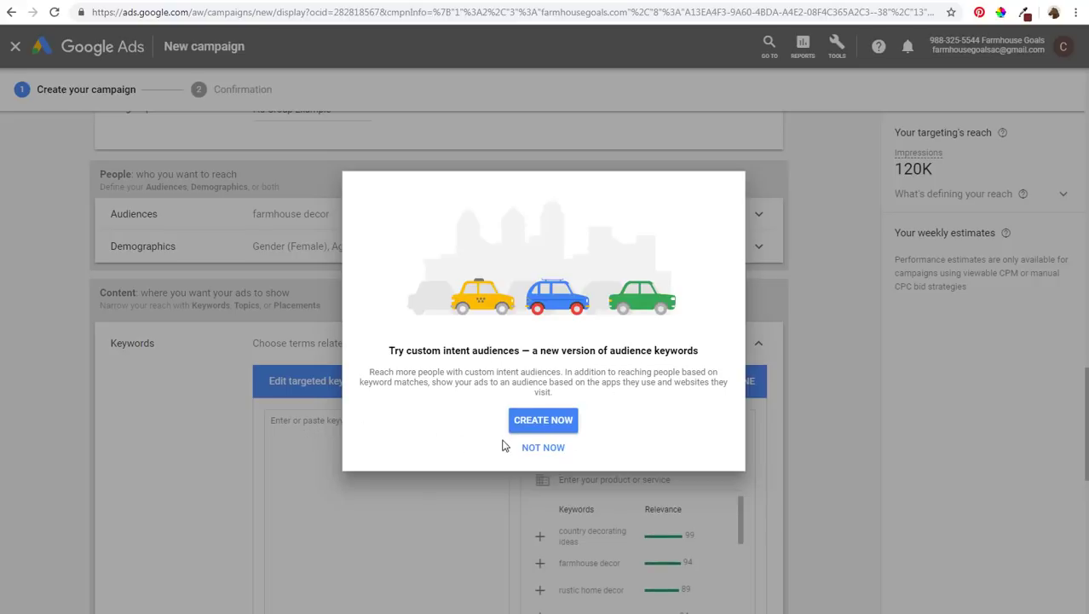
pyautogui.click(543, 448)
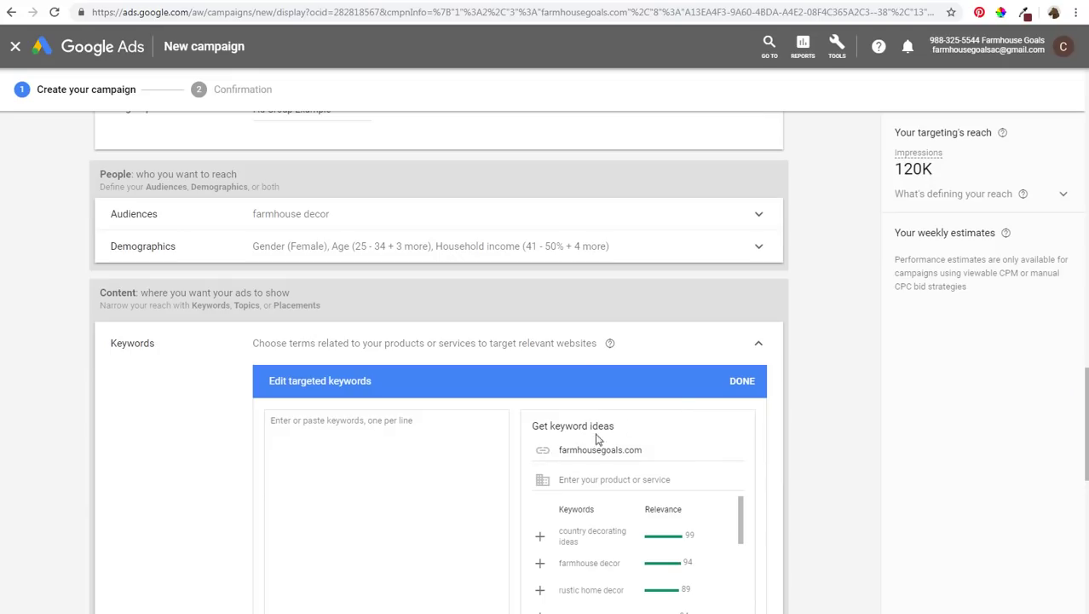
pyautogui.click(747, 311)
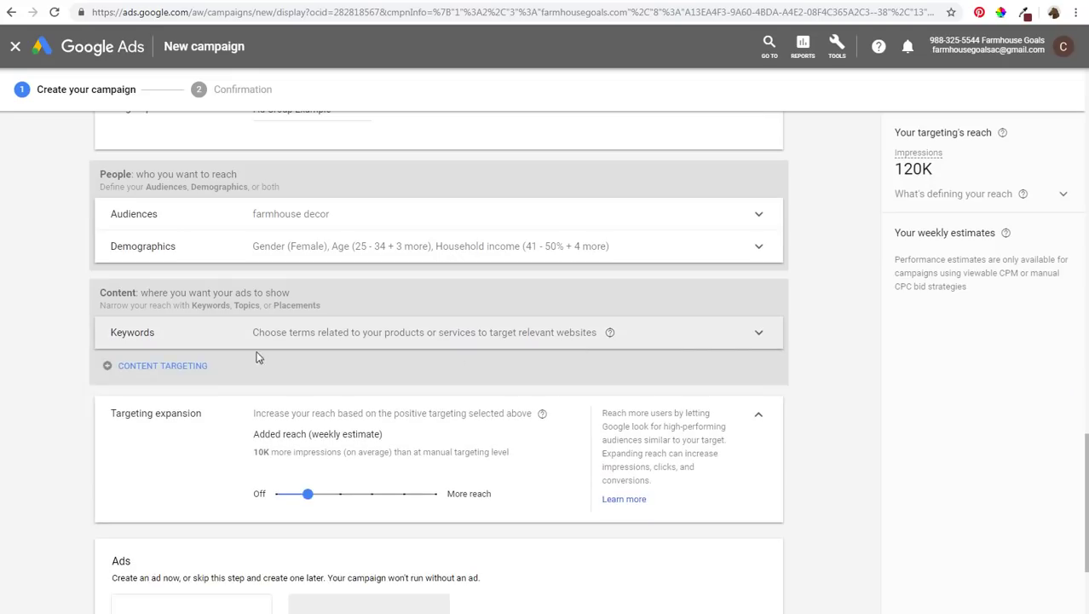
pyautogui.click(153, 365)
pyautogui.click(128, 389)
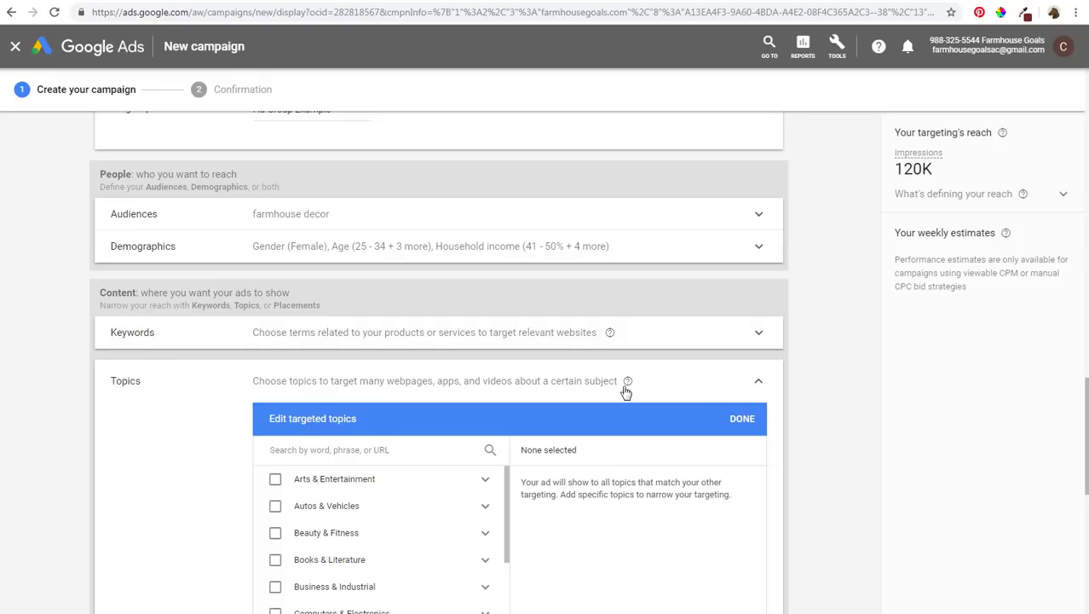
pyautogui.click(758, 381)
# Add a Placements section to the content targeting, search it for farmhouse decor, and review the matching websites against the targeting's reach.
pyautogui.click(181, 402)
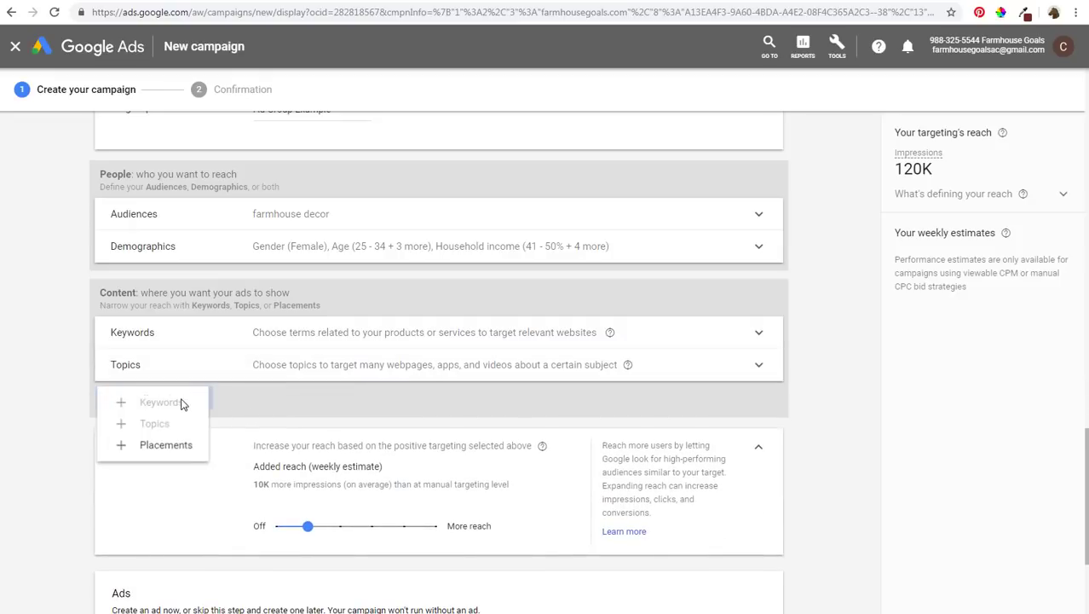
pyautogui.click(146, 446)
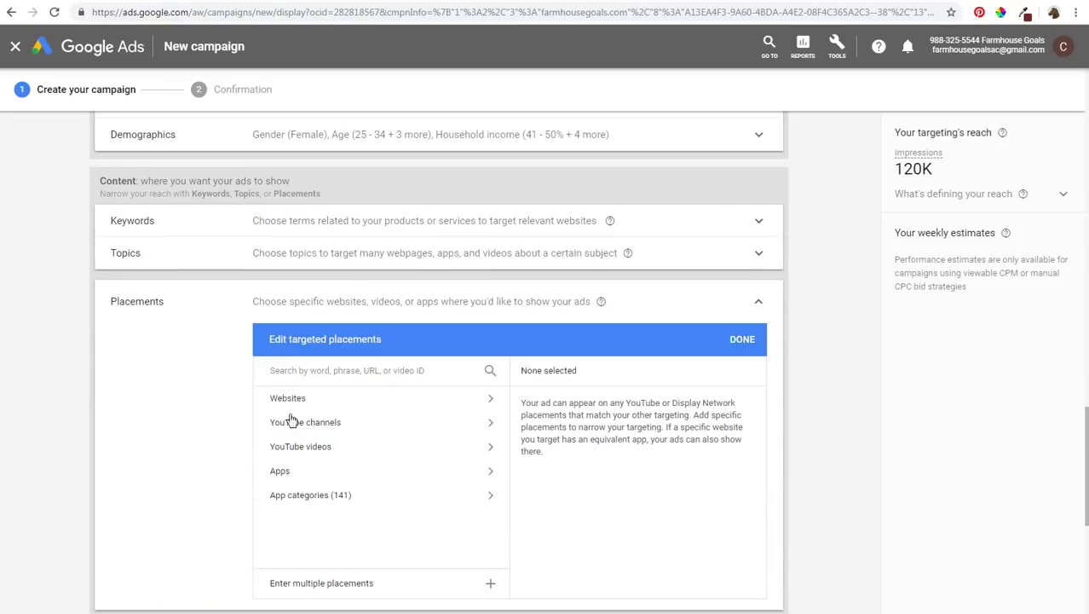
pyautogui.click(355, 370)
pyautogui.write('farmh')
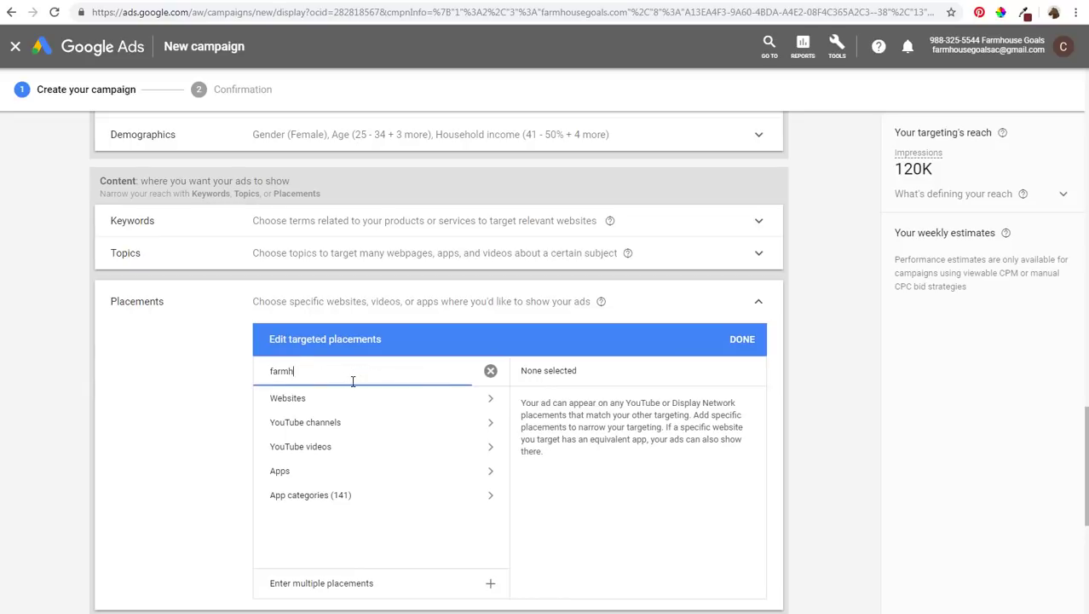
pyautogui.write('ouse decor')
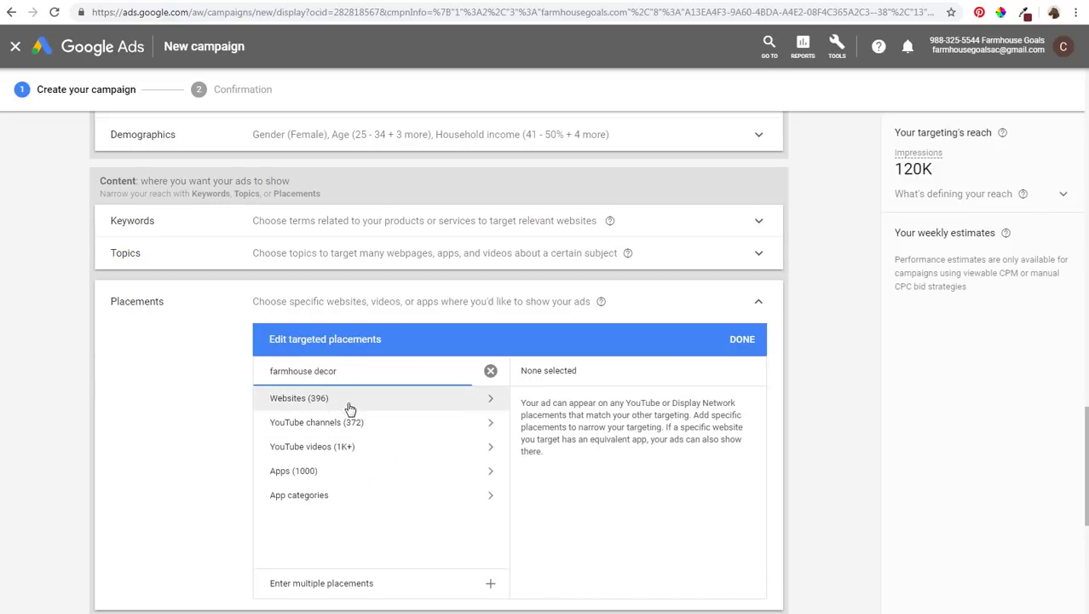
pyautogui.click(350, 407)
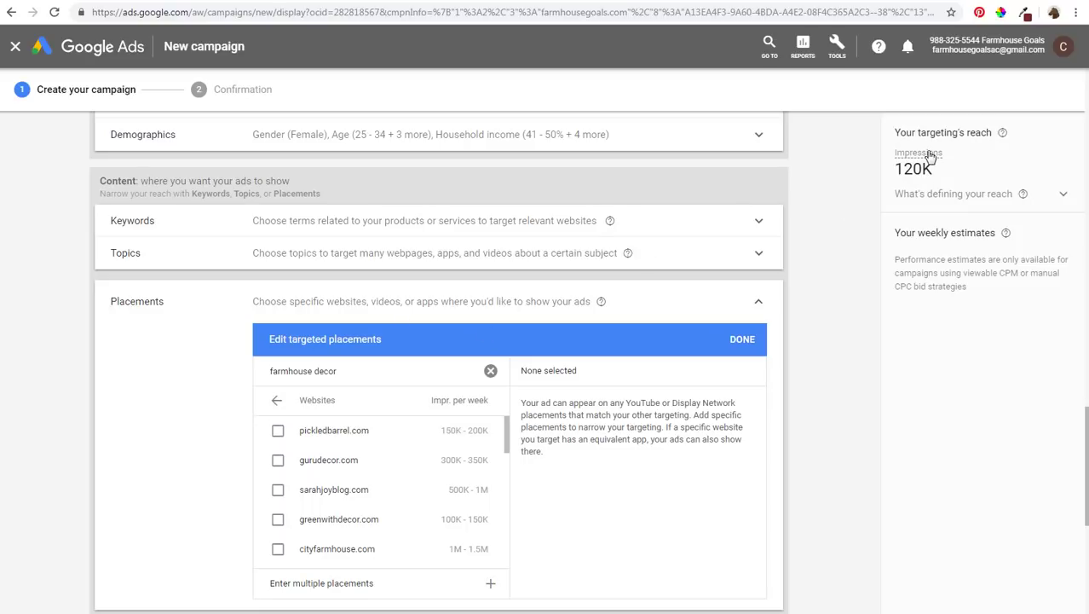
pyautogui.moveTo(930, 156)
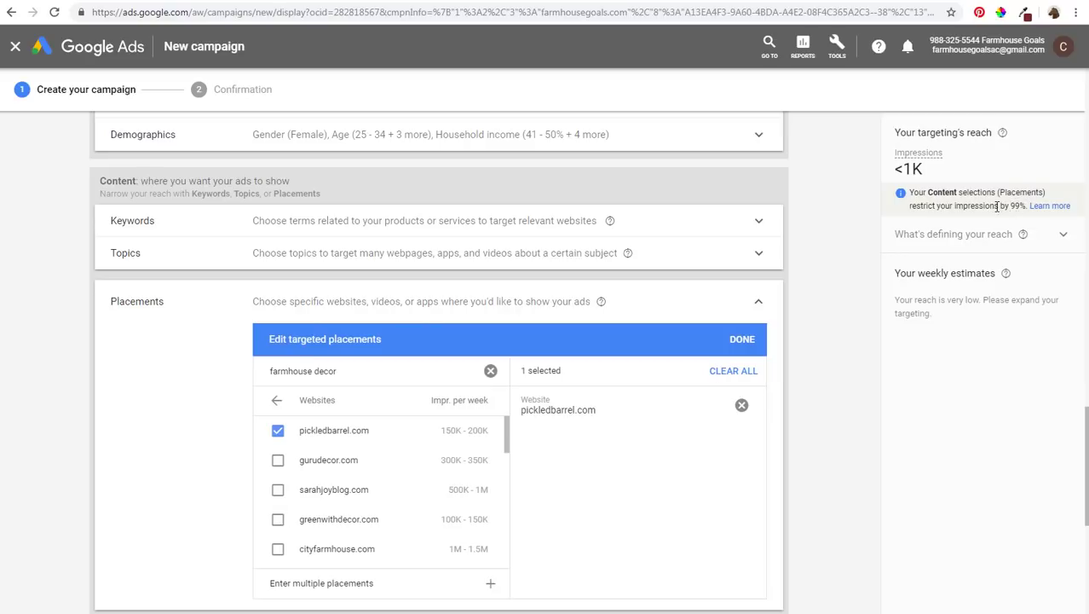
# Try pickledbarrel.com, gurudecor.com, sarahjoyblog.com and greenwithdecor.com as targeted websites, deselect all four, and close the placement editor.
pyautogui.click(278, 462)
pyautogui.click(278, 490)
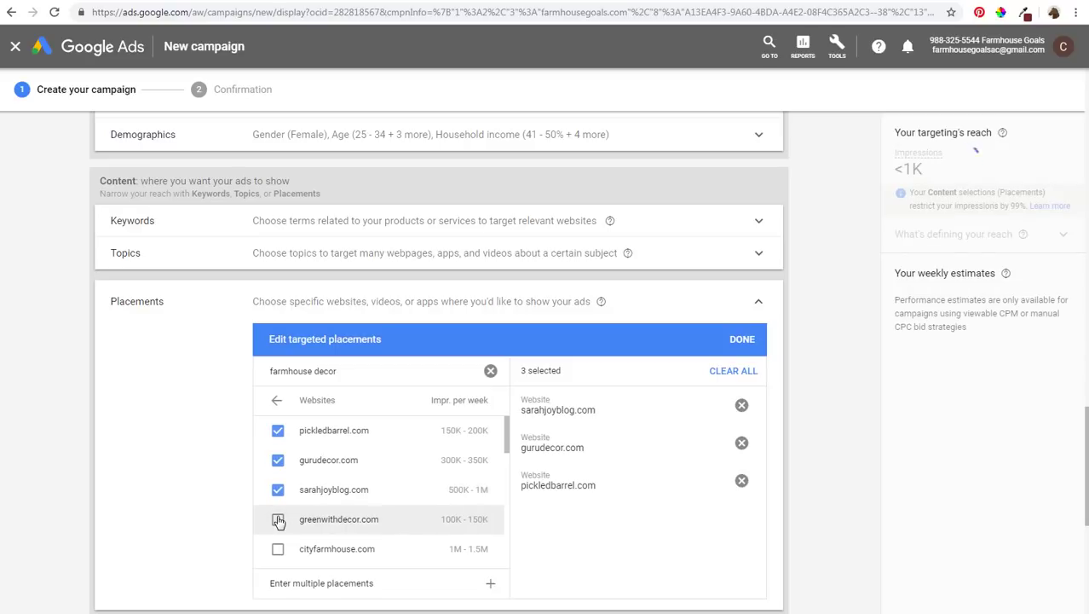
pyautogui.click(279, 521)
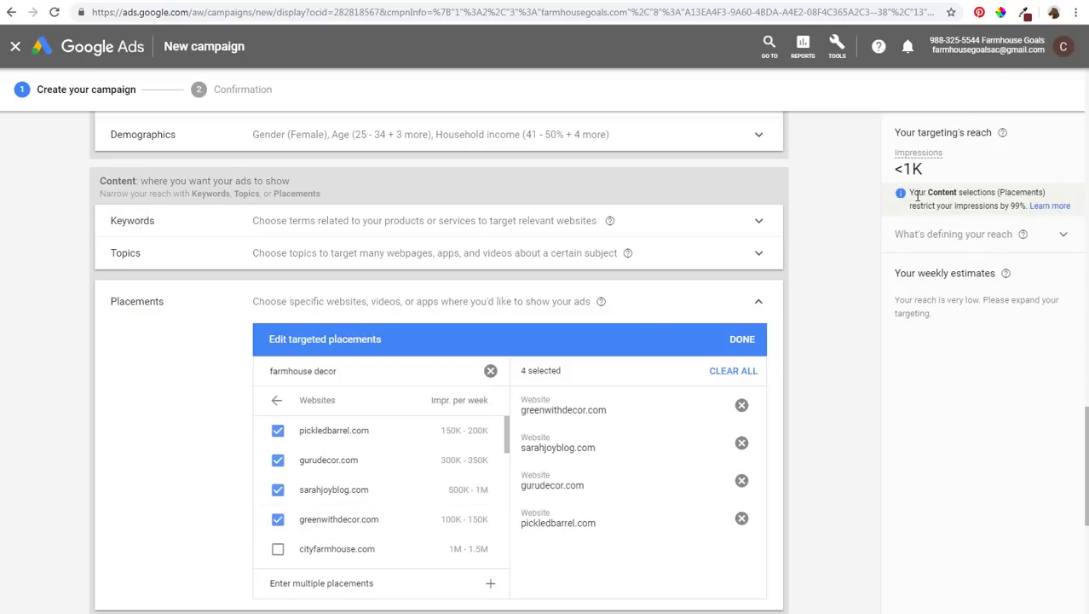
pyautogui.click(278, 430)
pyautogui.click(277, 461)
pyautogui.click(278, 489)
pyautogui.click(278, 519)
pyautogui.click(742, 339)
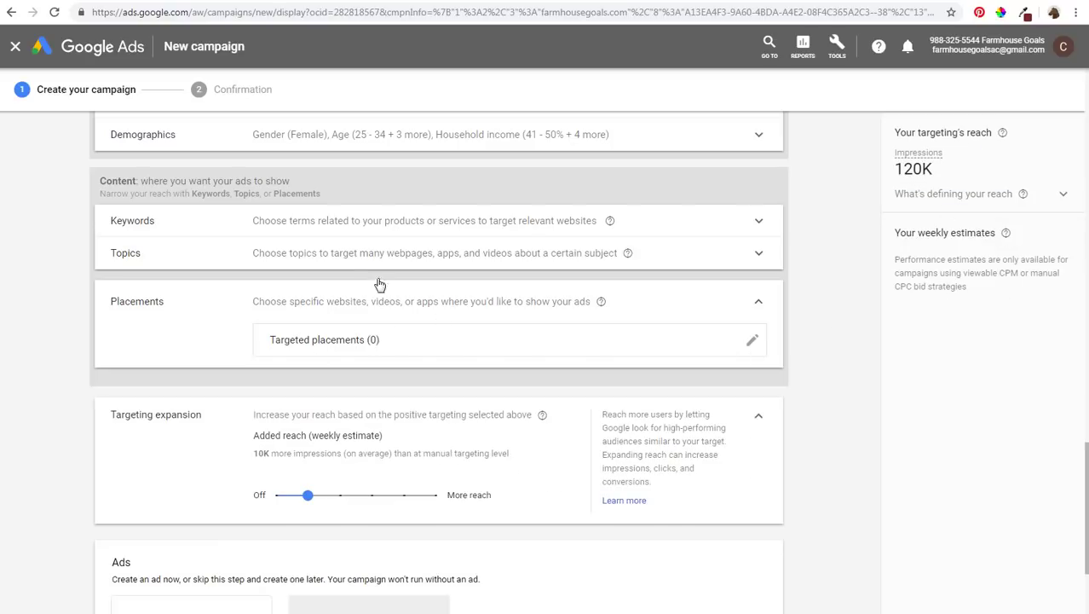
# Reopen the targeted audiences editor, review the audience categories including remarketing, and collapse the Audiences section again.
pyautogui.scroll(1, 372, 283)
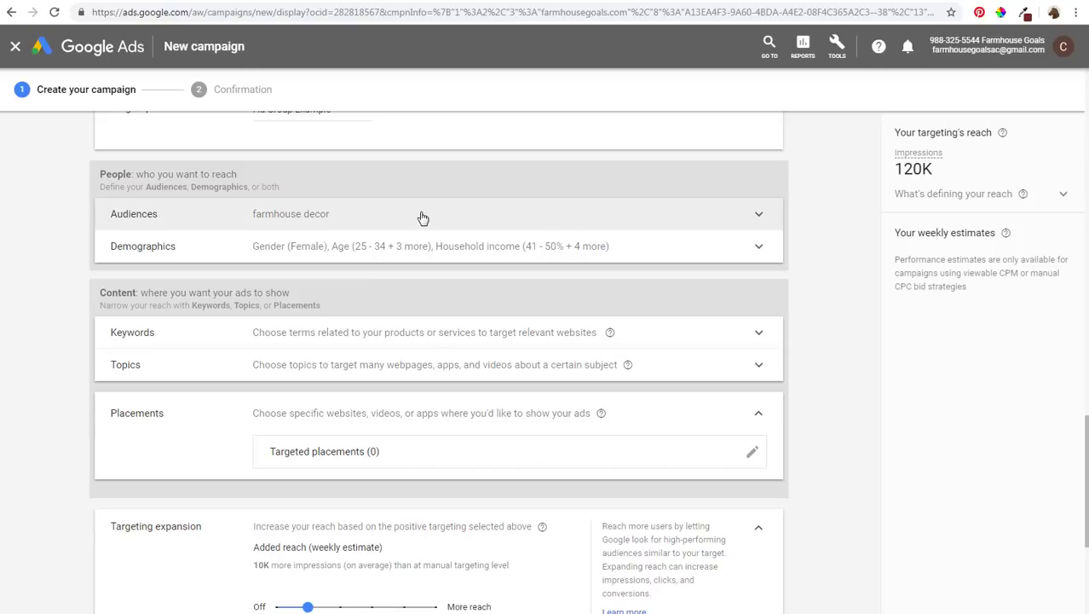
pyautogui.click(476, 218)
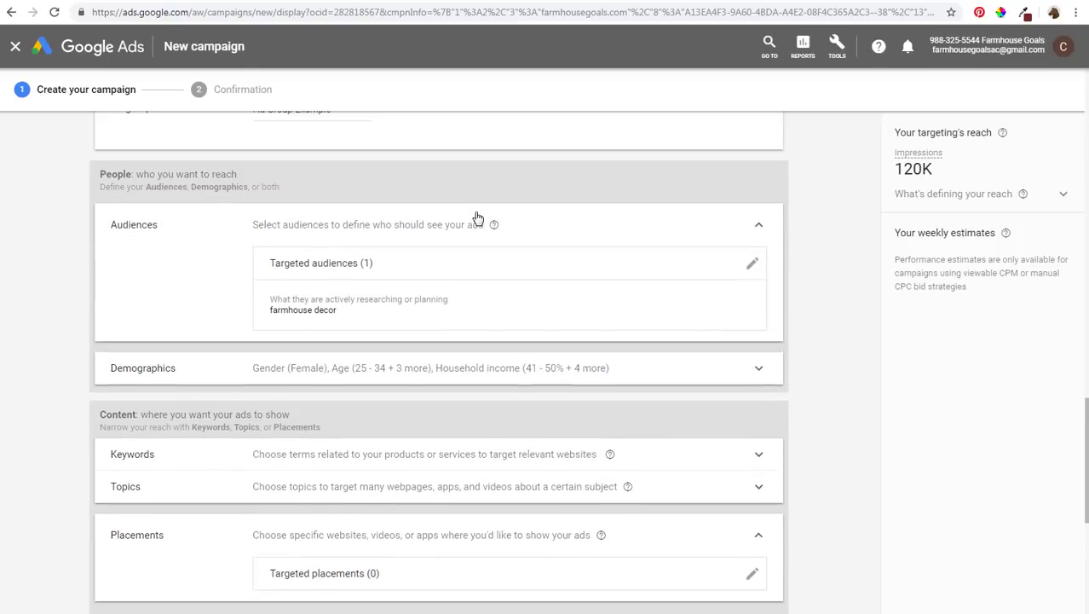
pyautogui.click(750, 265)
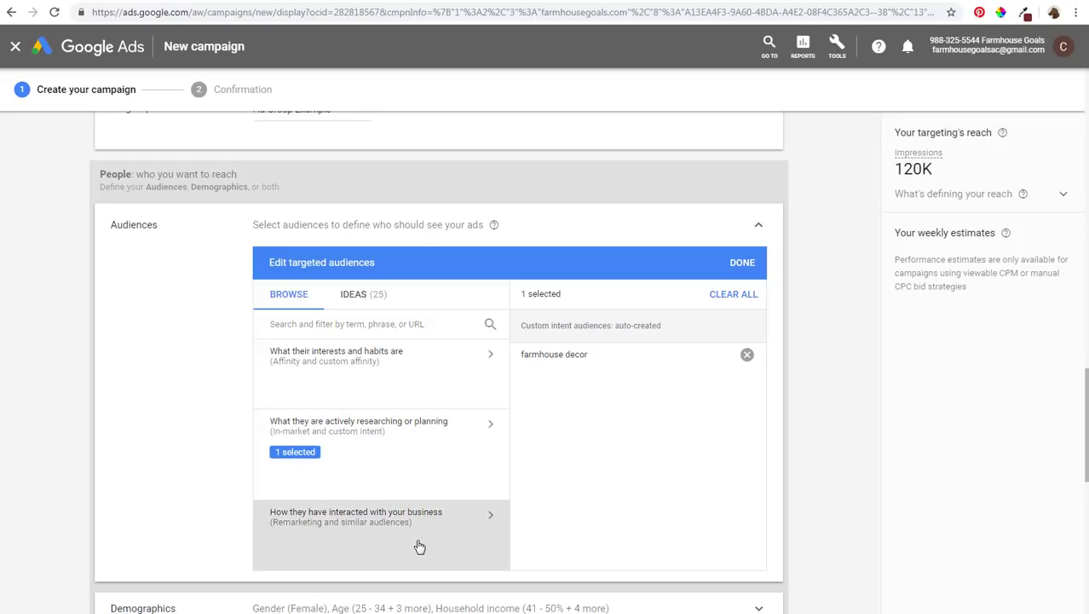
pyautogui.click(759, 226)
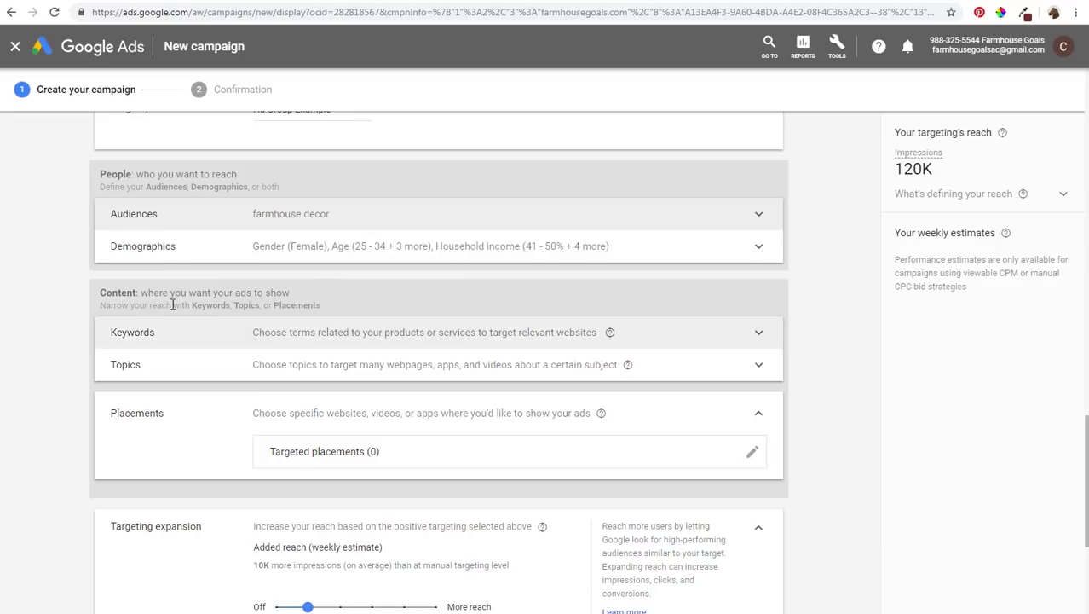
# Collapse the Placements section, try a higher targeting expansion reach, set the expansion to Off and collapse its section.
pyautogui.click(756, 413)
pyautogui.scroll(-2, 718, 446)
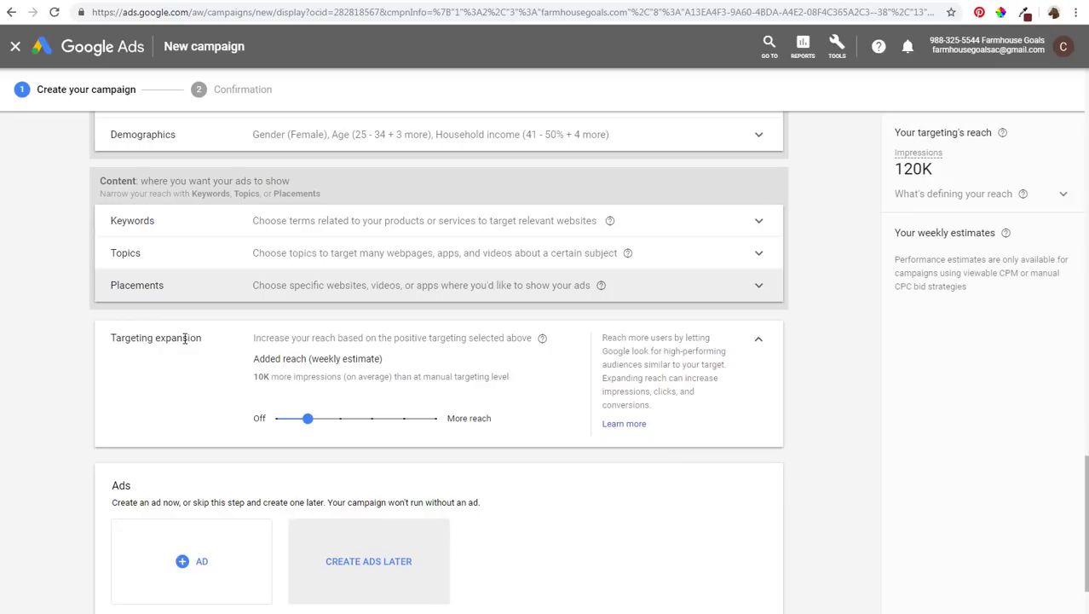
pyautogui.moveTo(309, 429); pyautogui.dragTo(404, 423)
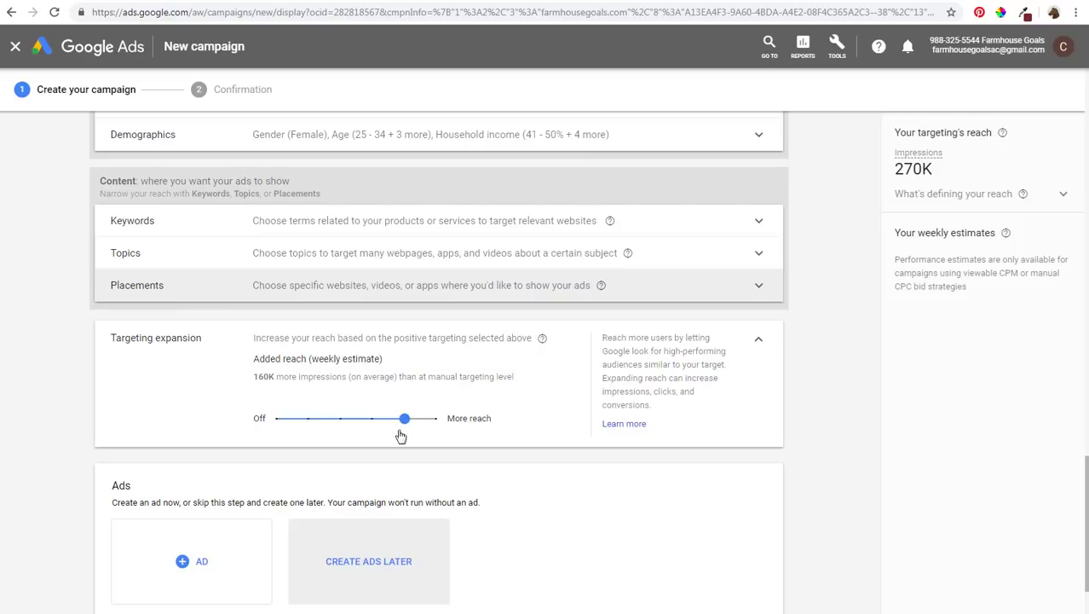
pyautogui.moveTo(404, 421); pyautogui.dragTo(276, 427)
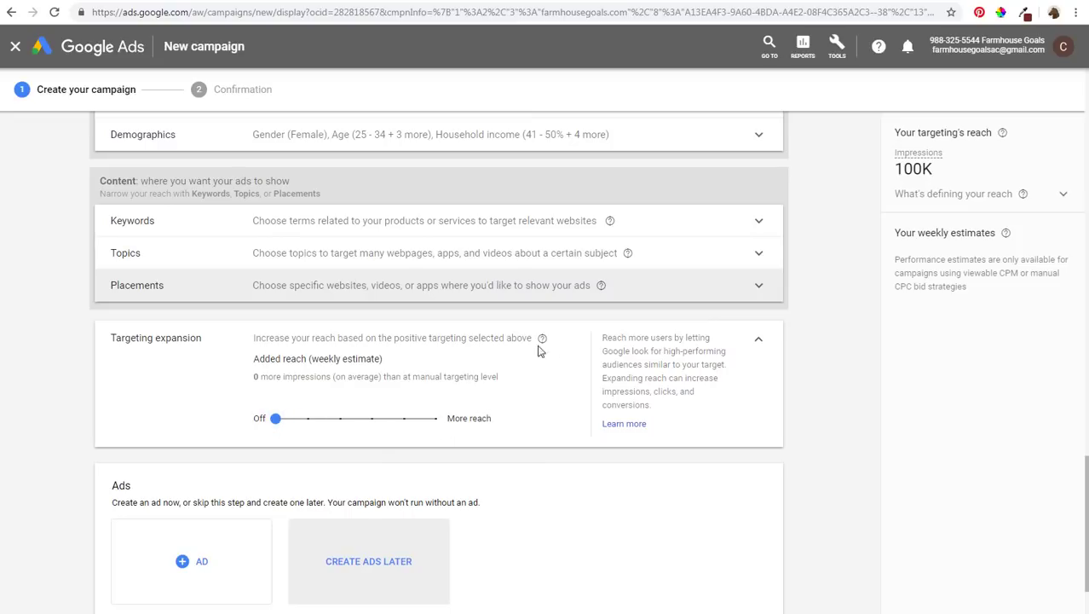
pyautogui.click(757, 340)
# Return from the Google Analytics demographics overview to Google Ads and recheck the targeting expansion setting, collapsing the section again.
pyautogui.scroll(1, 844, 309)
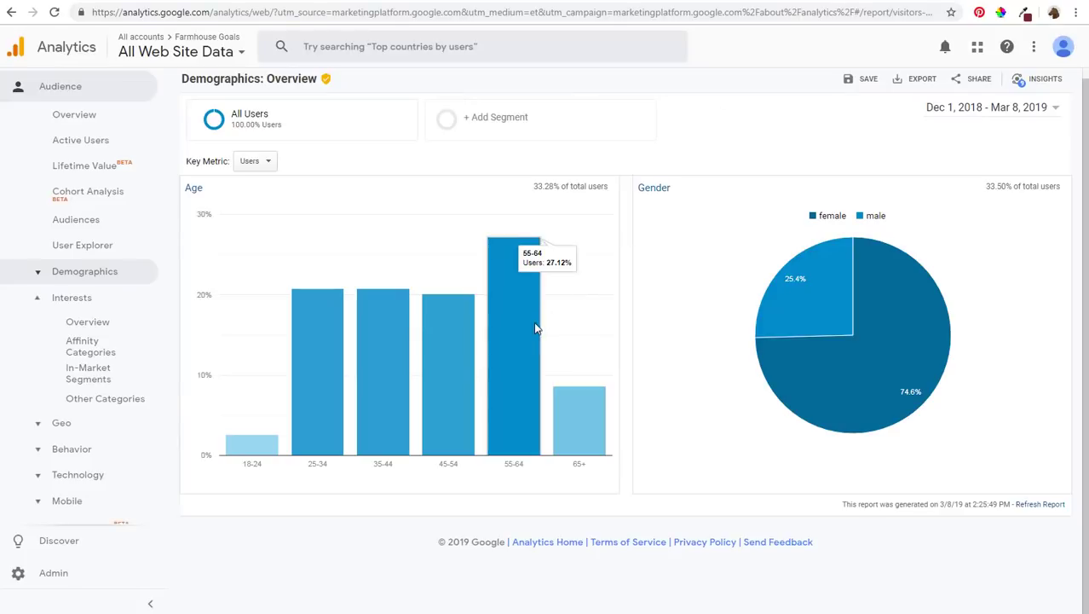
pyautogui.click(118, 0)
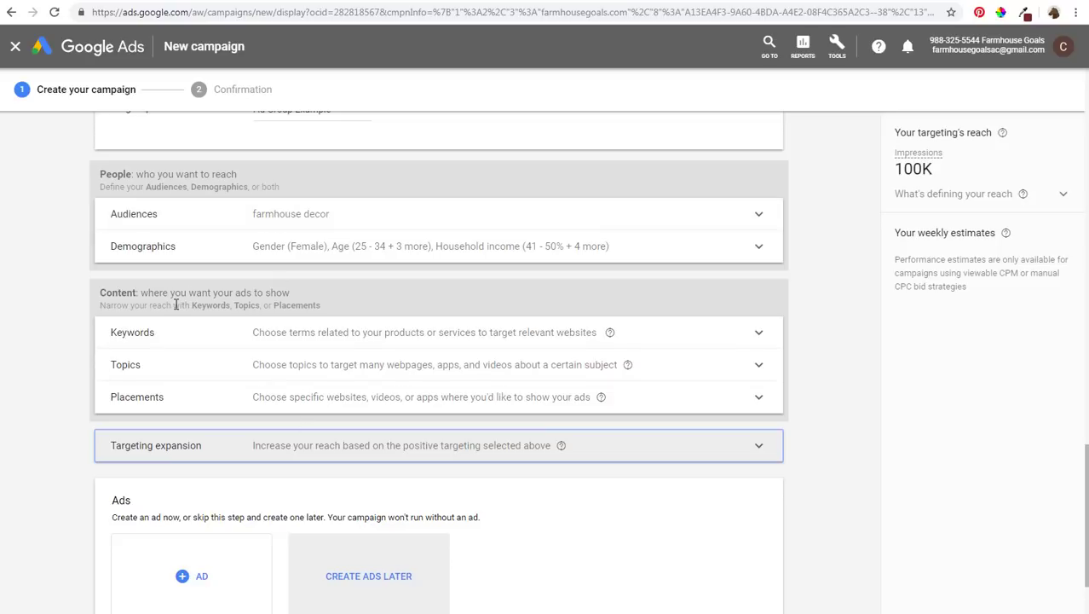
pyautogui.click(325, 455)
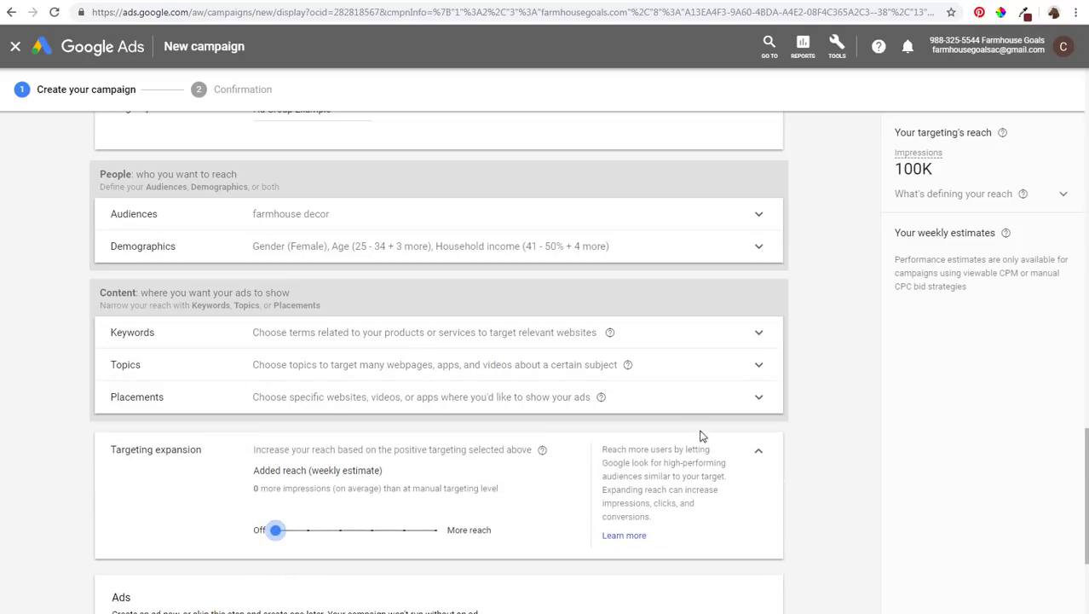
pyautogui.click(758, 452)
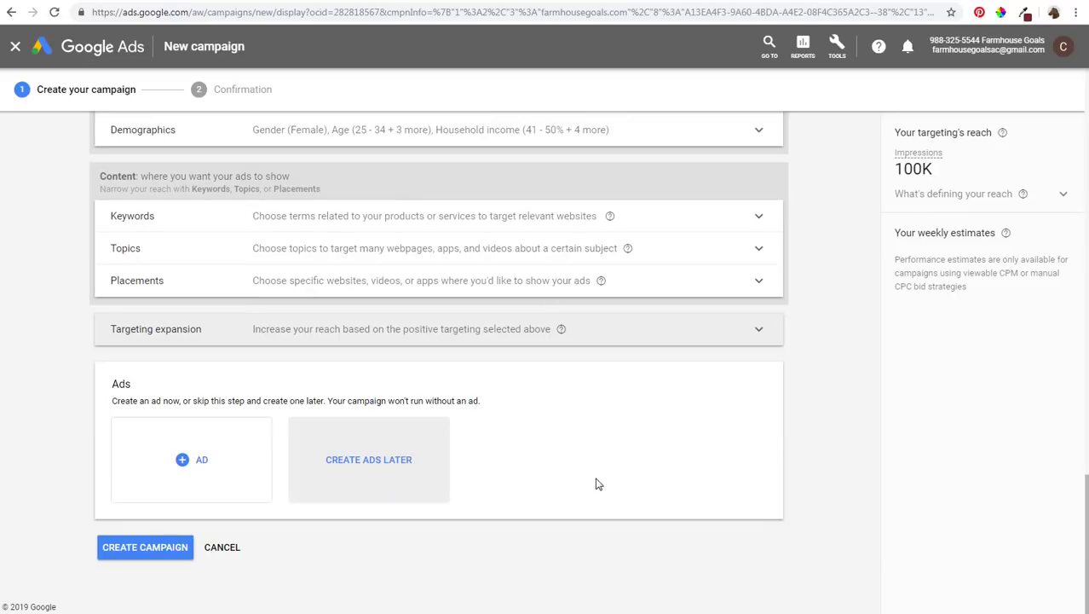
# Start adding ads to the campaign with the Upload display ads option.
pyautogui.click(185, 468)
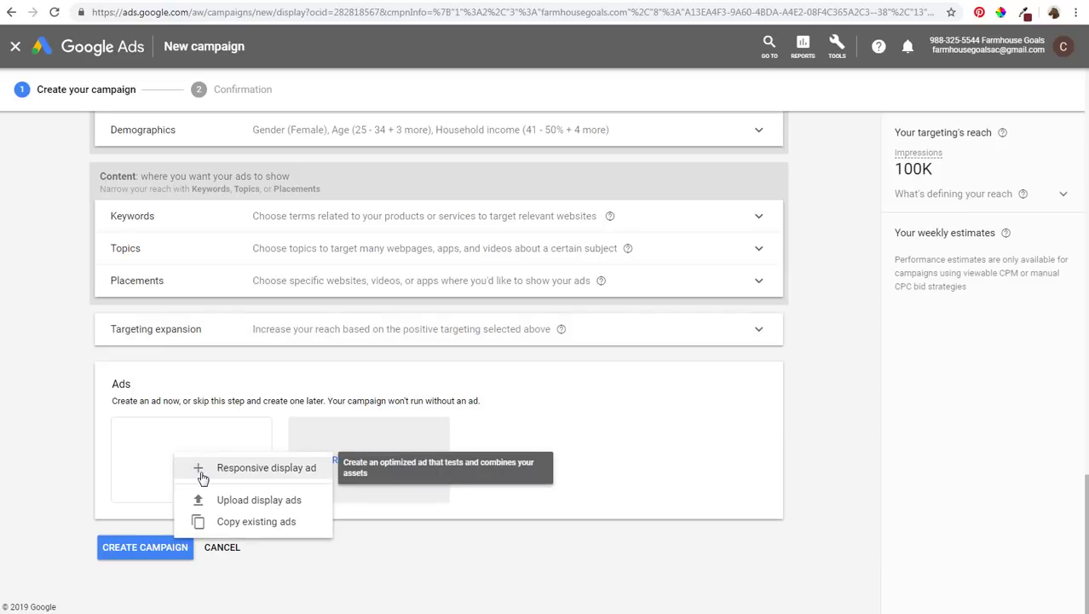
pyautogui.click(233, 503)
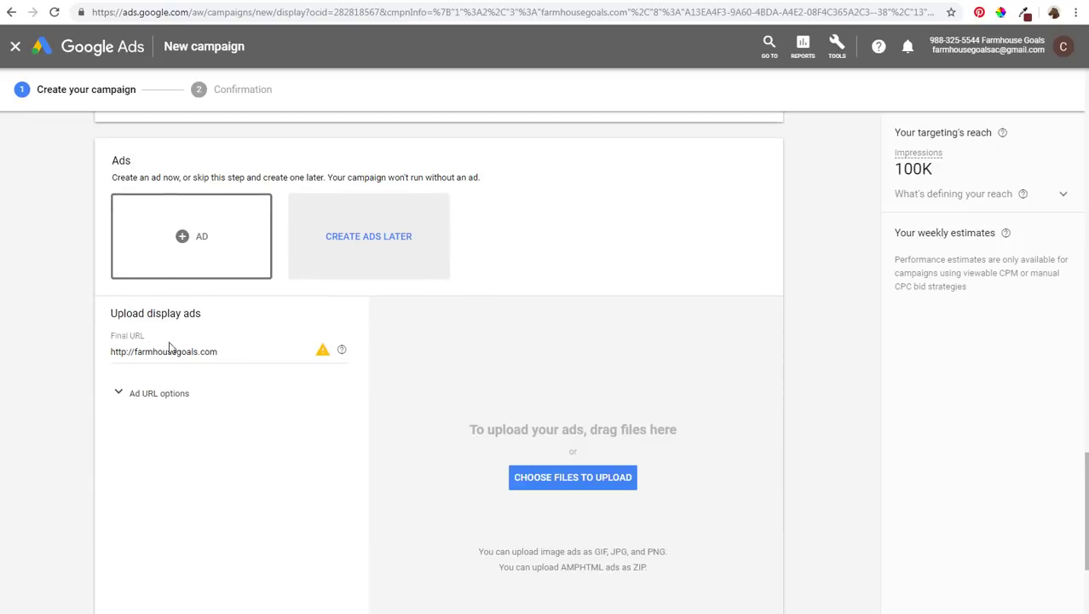
pyautogui.scroll(-1, 213, 383)
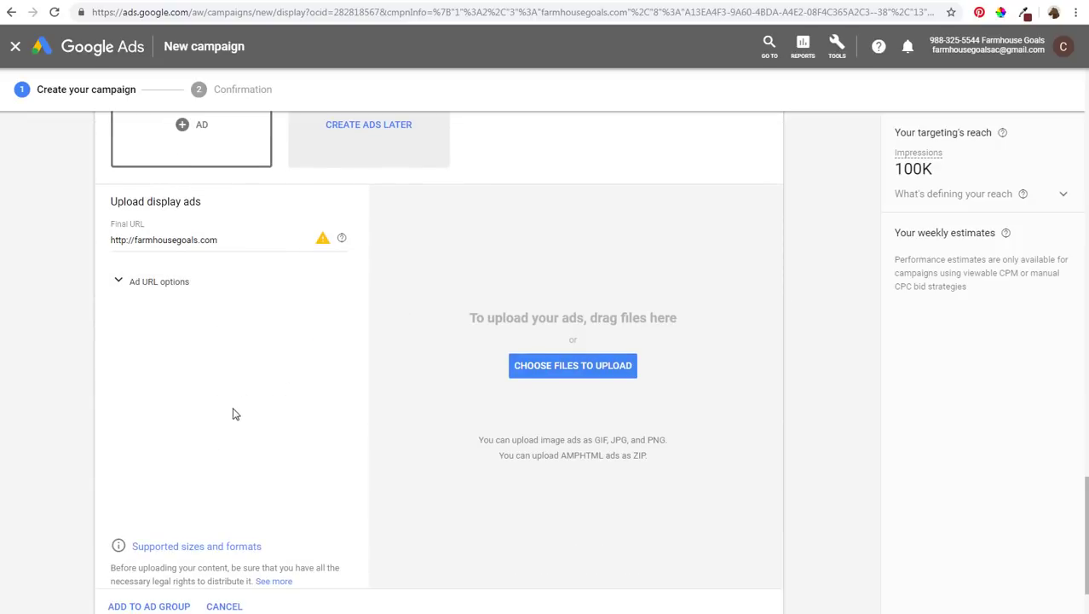
# Review the supported file types and the square, leaderboard, skyscraper and mobile ad sizes, then close the list.
pyautogui.click(158, 550)
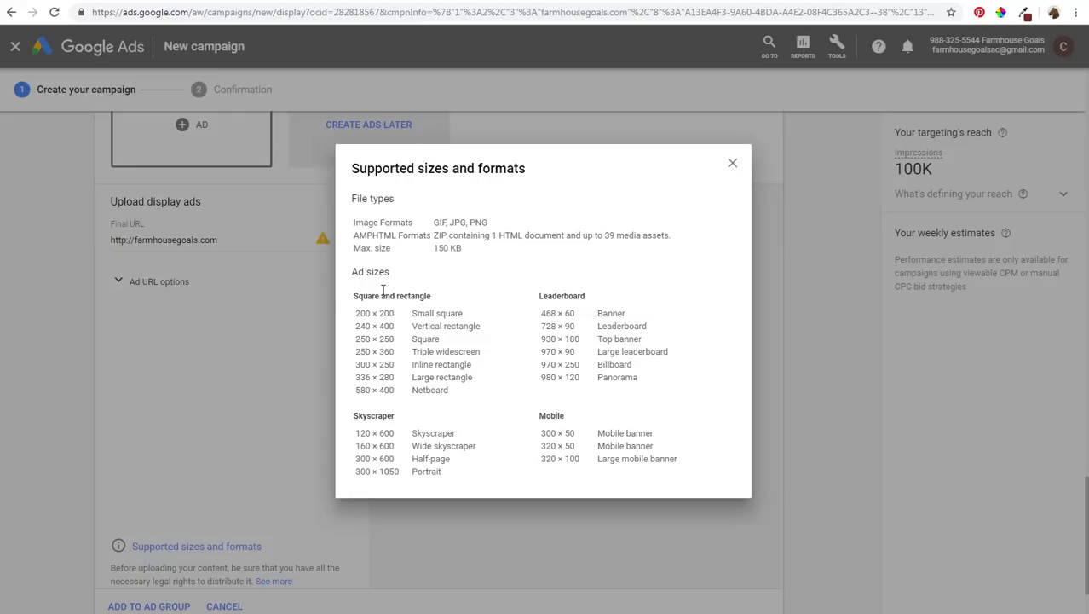
pyautogui.moveTo(369, 299); pyautogui.dragTo(692, 471)
pyautogui.click(610, 445)
pyautogui.moveTo(355, 301); pyautogui.dragTo(637, 378)
pyautogui.click(638, 377)
pyautogui.moveTo(353, 295); pyautogui.dragTo(441, 363)
pyautogui.click(453, 365)
pyautogui.click(728, 165)
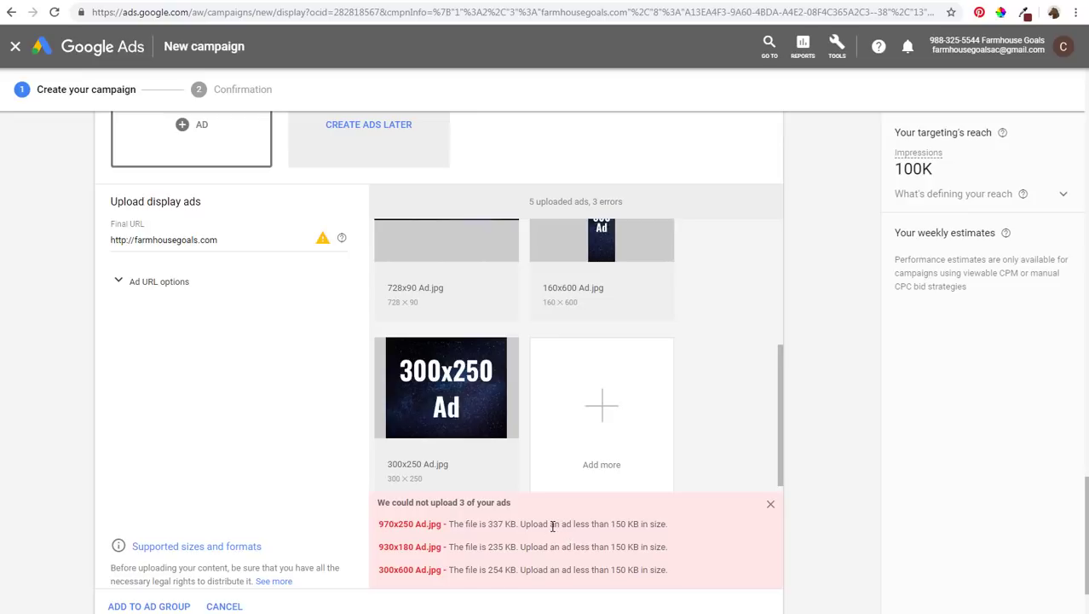
# Review the uploaded 320x50, 300x50, 728x90, 160x600 and 300x250 ads, dismiss the upload errors, and add the ads to the ad group.
pyautogui.scroll(3, 453, 483)
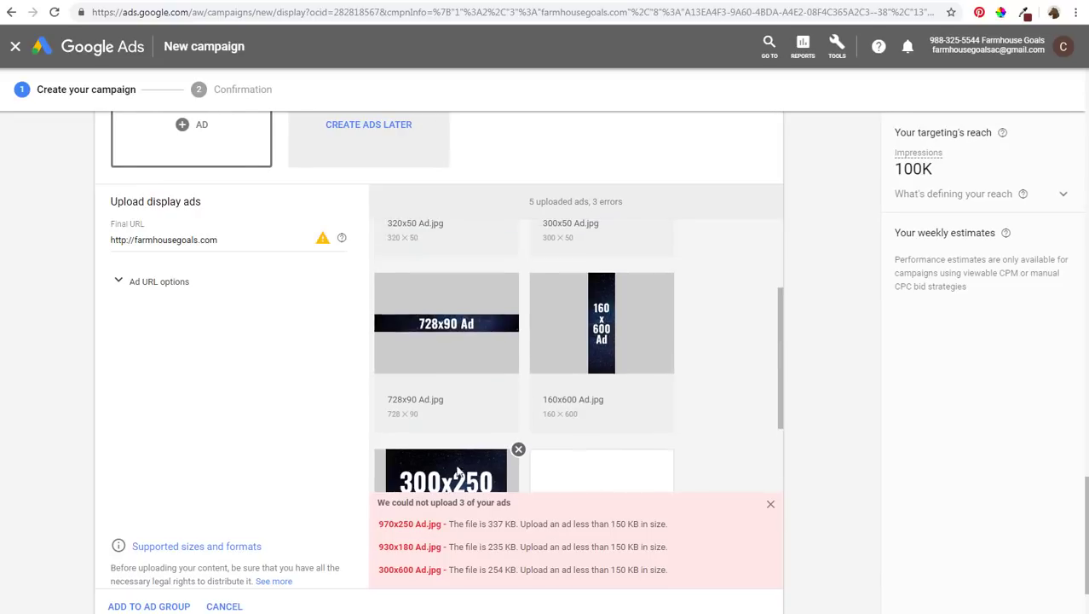
pyautogui.moveTo(452, 294)
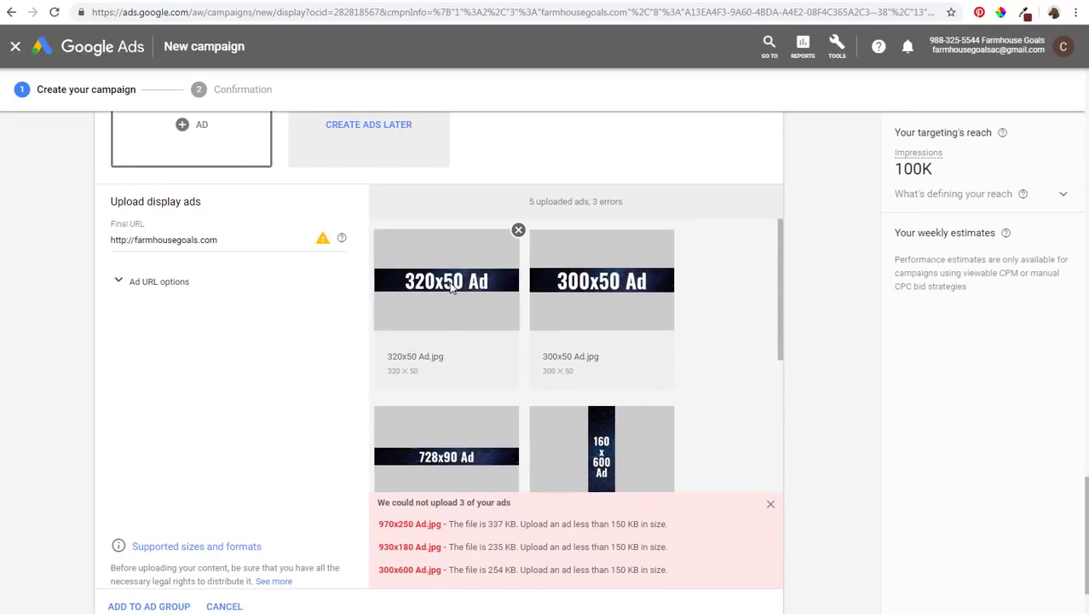
pyautogui.scroll(-3, 445, 324)
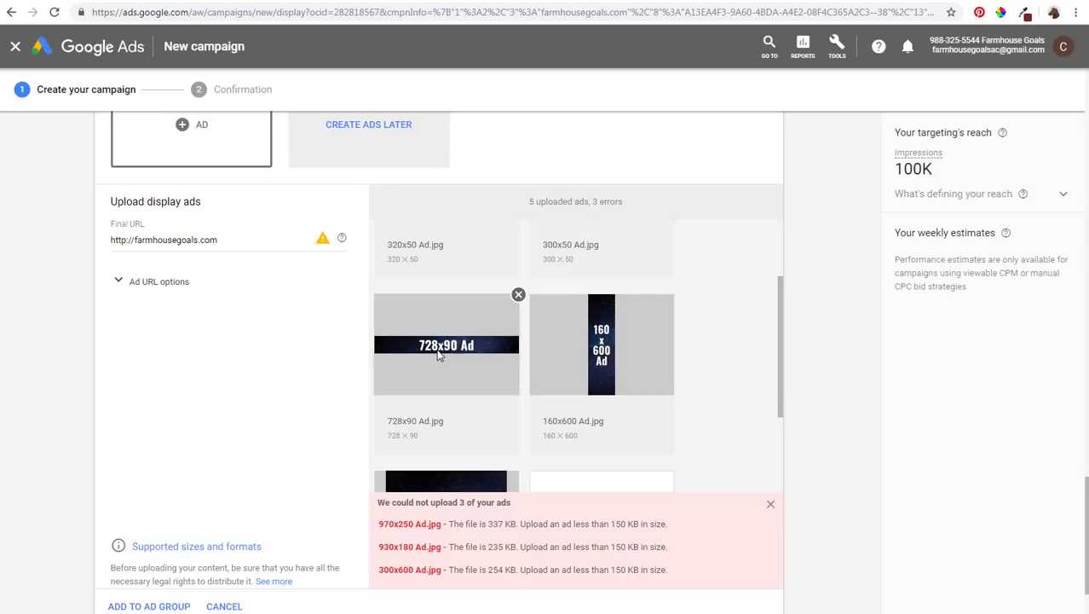
pyautogui.scroll(-3, 588, 396)
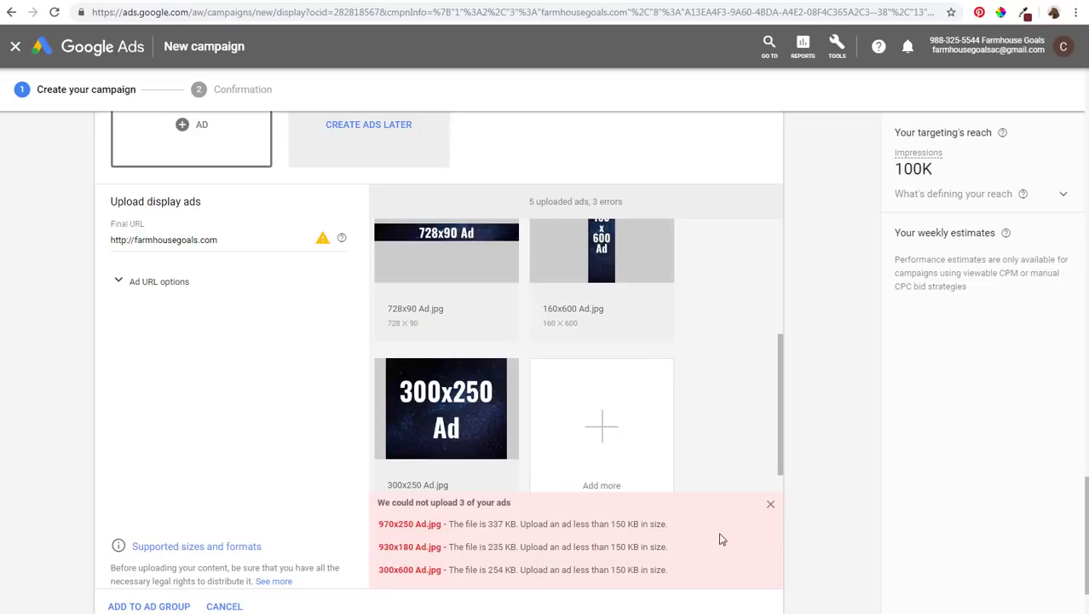
pyautogui.click(770, 505)
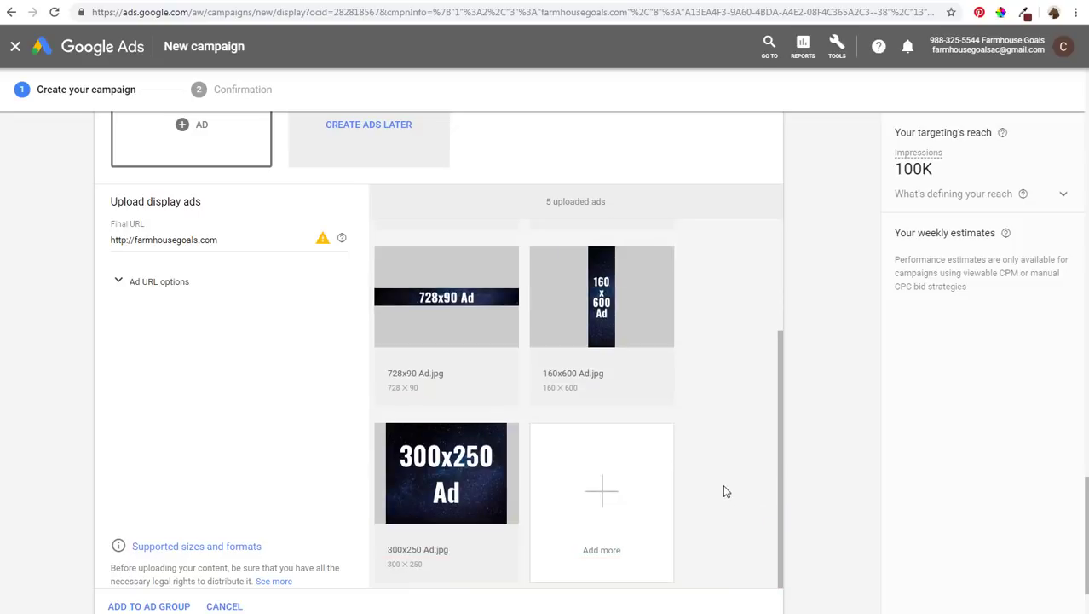
pyautogui.scroll(-2, 226, 435)
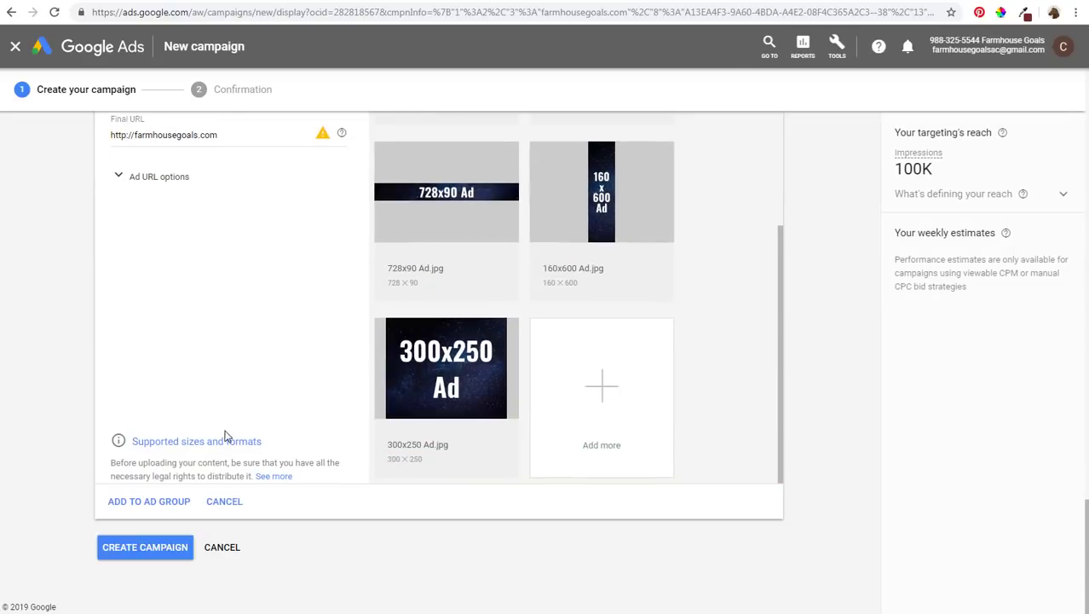
pyautogui.click(154, 503)
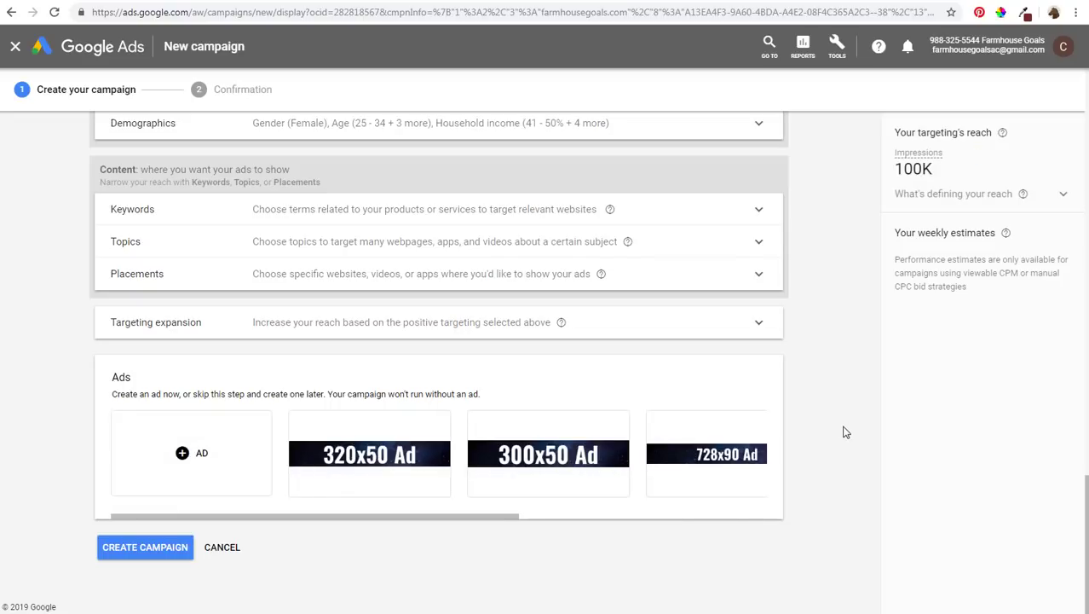
# Start a new responsive display ad in the ad group and look over its asset fields.
pyautogui.click(183, 456)
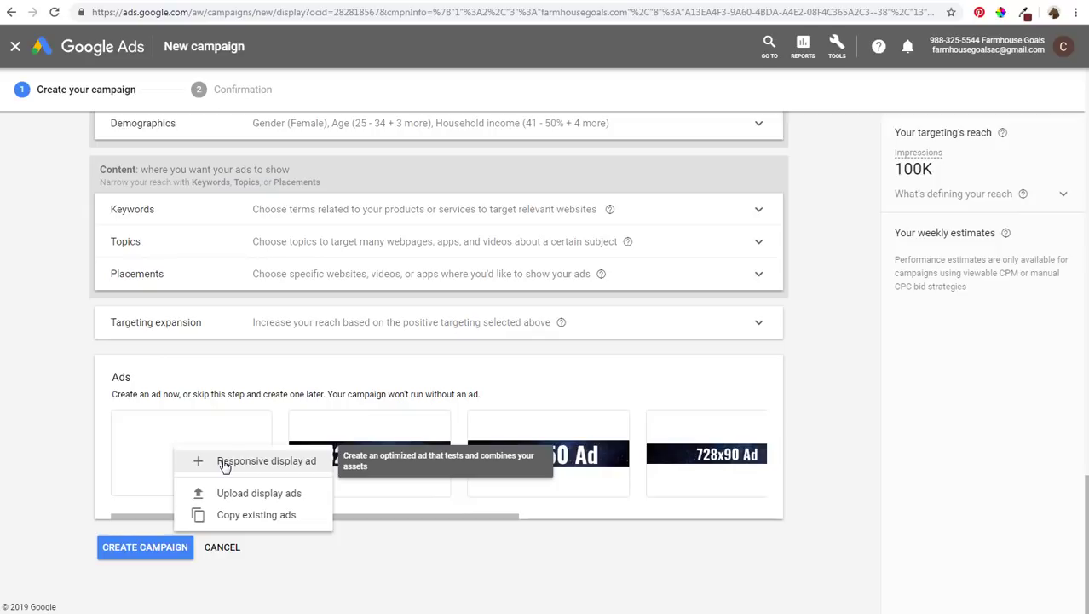
pyautogui.click(223, 461)
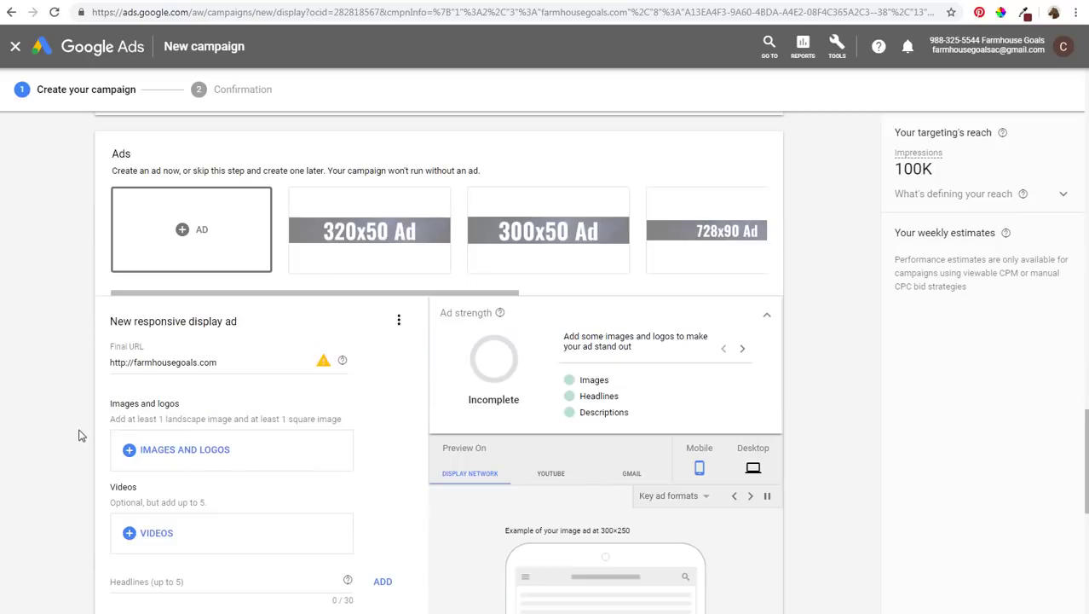
pyautogui.scroll(-2, 84, 414)
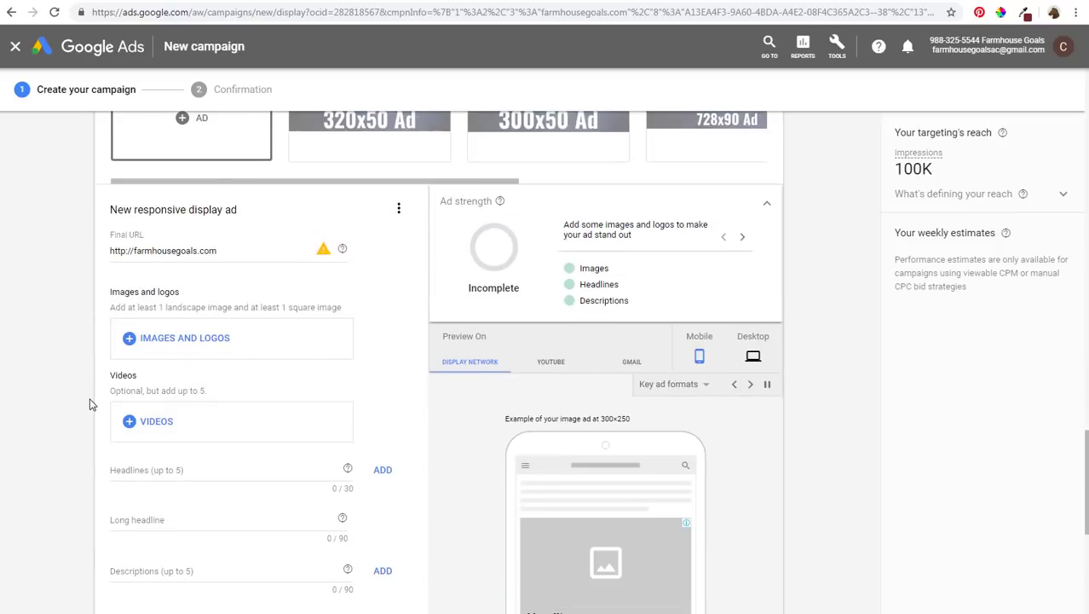
# Search YouTube for surfside ppc and add the Top 8 PPC Trends For 2019 video to the responsive ad.
pyautogui.click(133, 425)
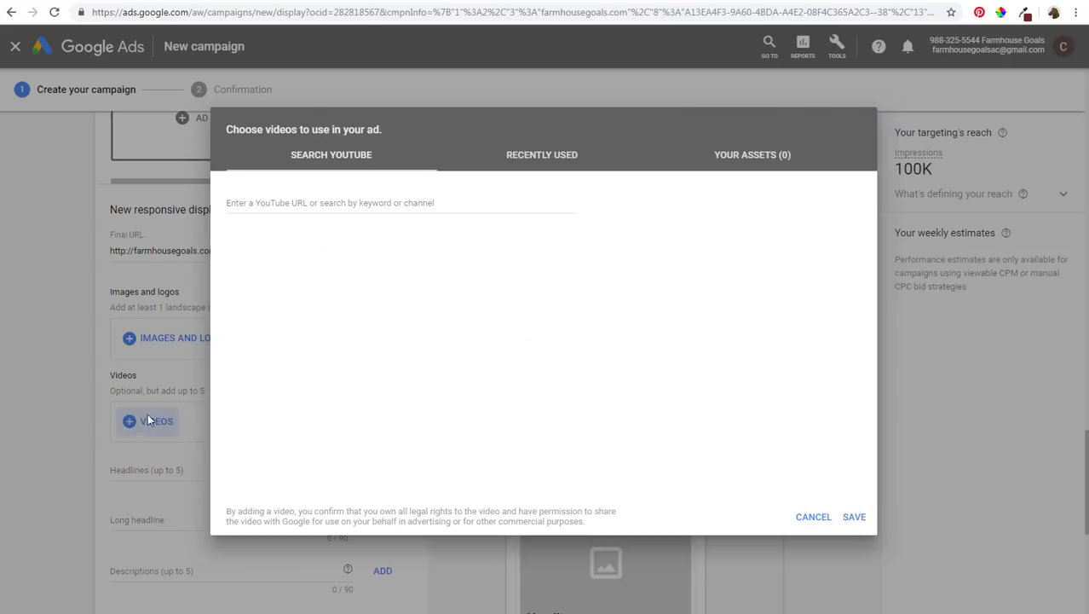
pyautogui.click(390, 162)
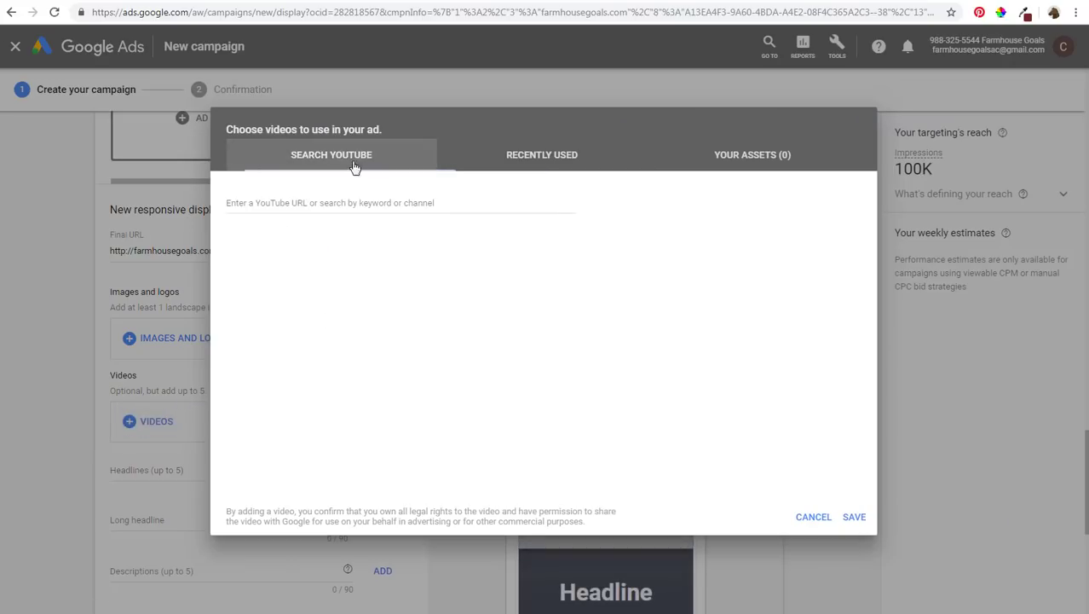
pyautogui.click(300, 205)
pyautogui.write('surfside ppc')
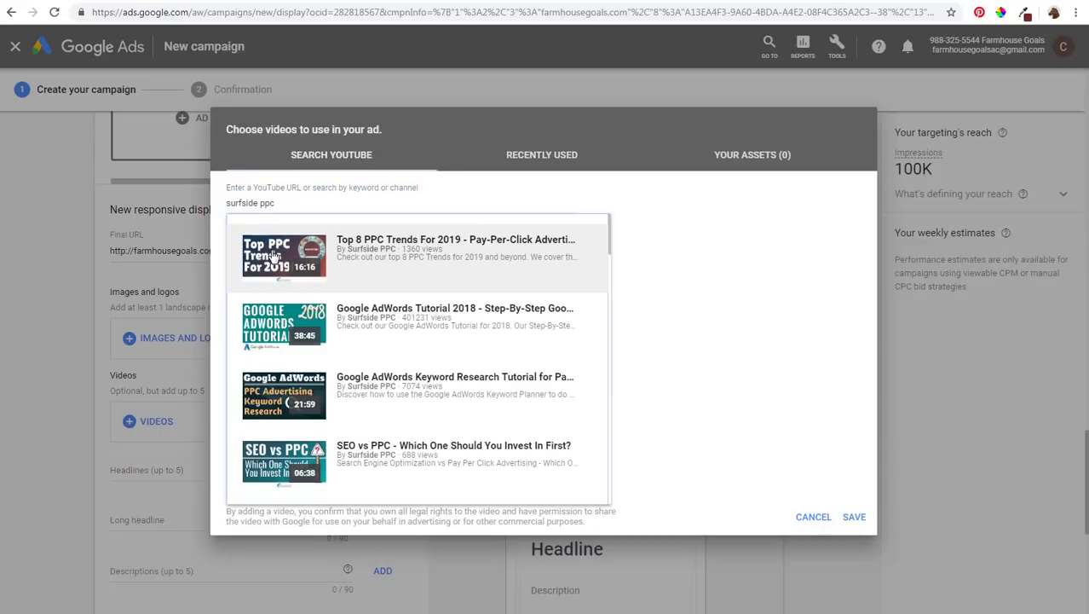
pyautogui.click(326, 259)
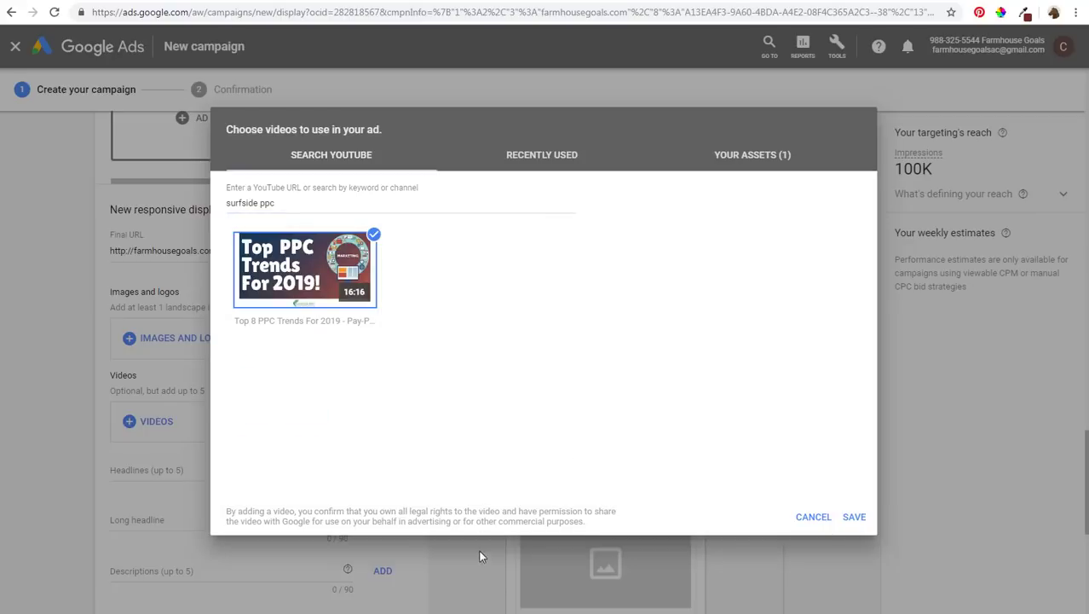
pyautogui.click(854, 517)
# Play the video in the 320×568 mobile video ad preview, then remove the video from the responsive ad.
pyautogui.scroll(-3, 790, 462)
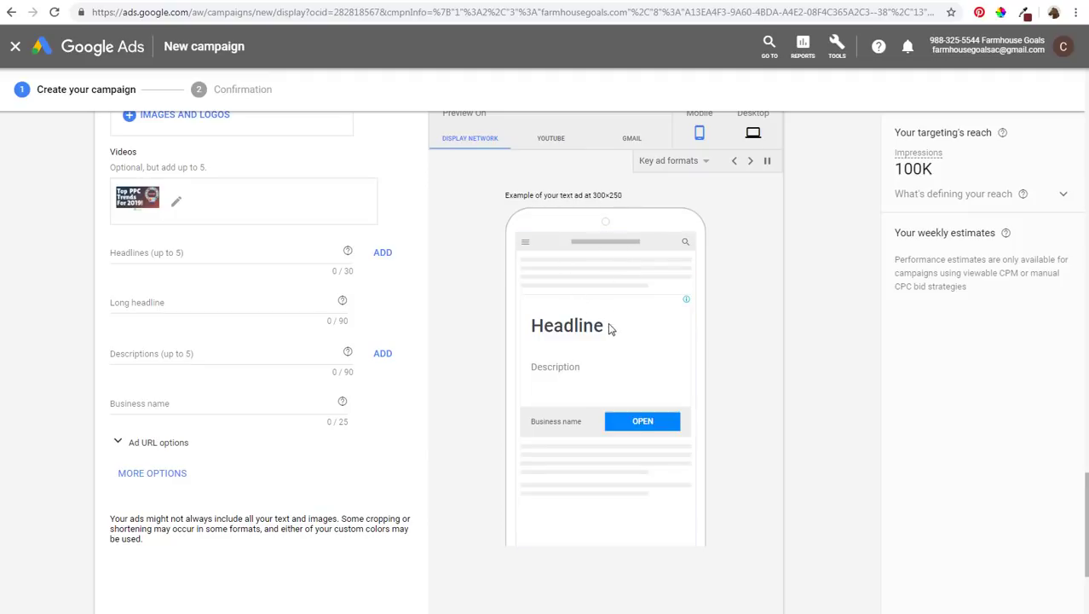
pyautogui.click(735, 162)
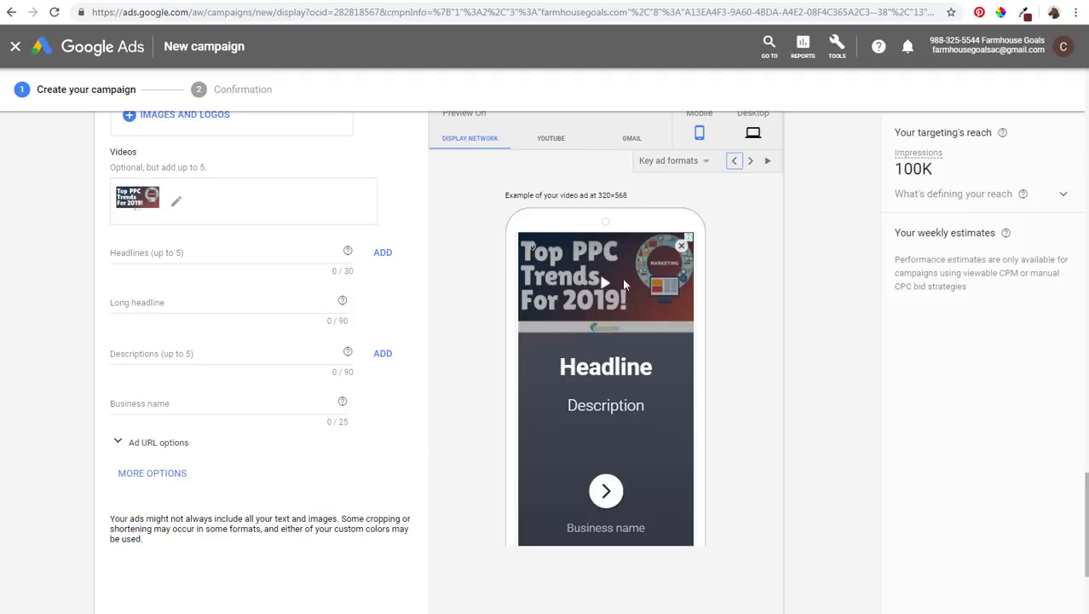
pyautogui.click(602, 285)
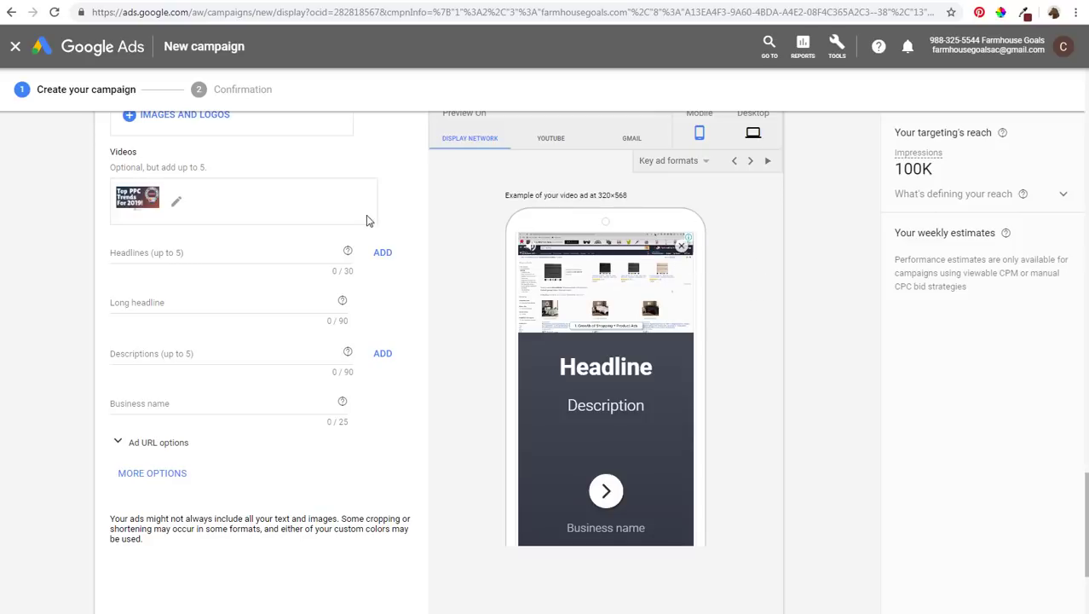
pyautogui.click(176, 210)
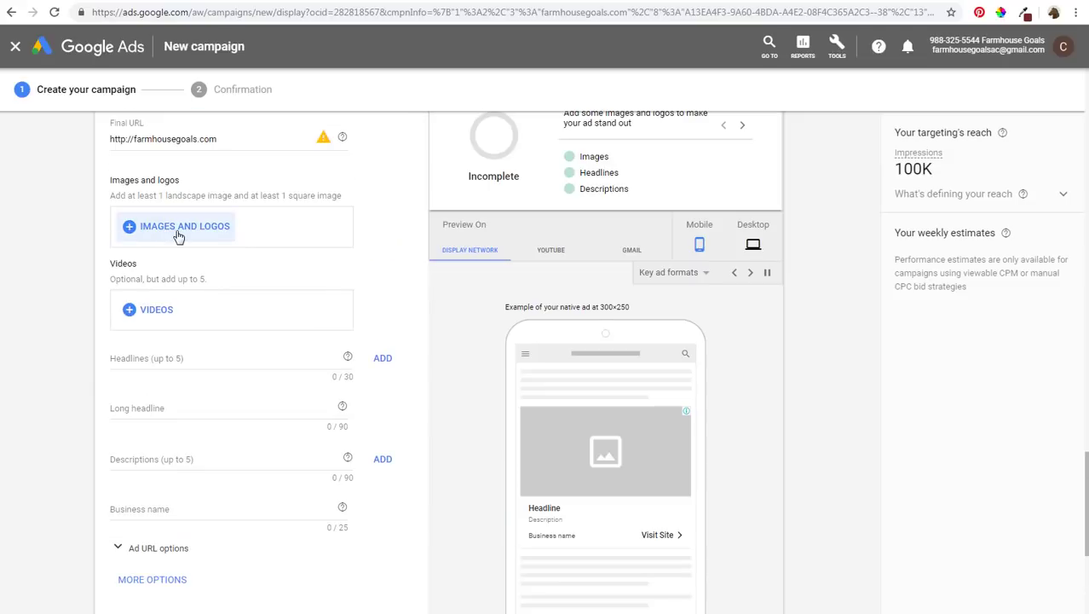
# Look over the images scanned from the website, and upload the 800x800 and 1200x628 images for the responsive ad.
pyautogui.click(174, 235)
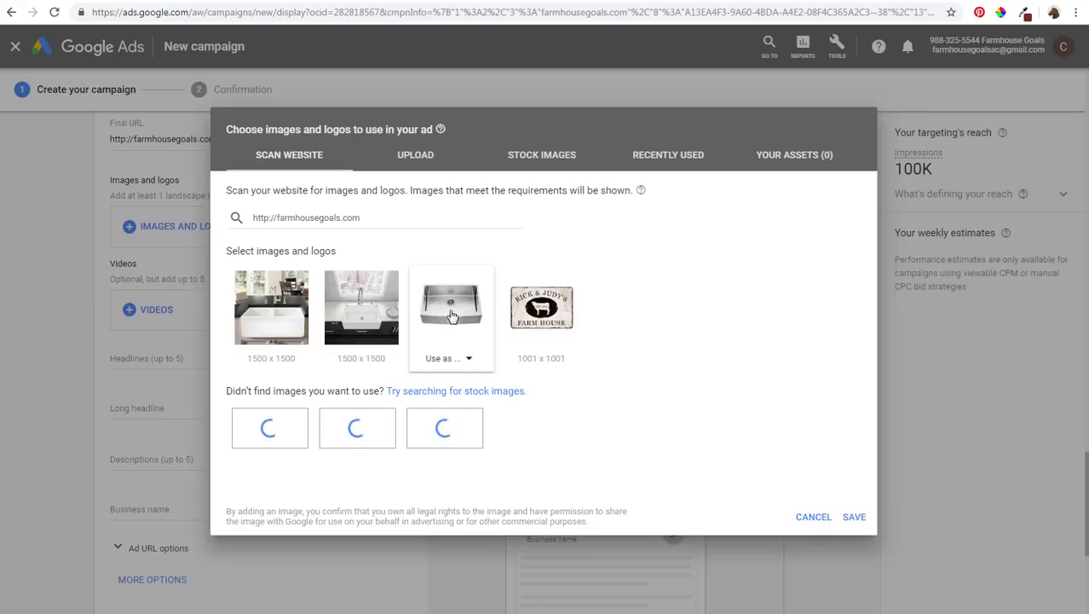
pyautogui.moveTo(382, 326)
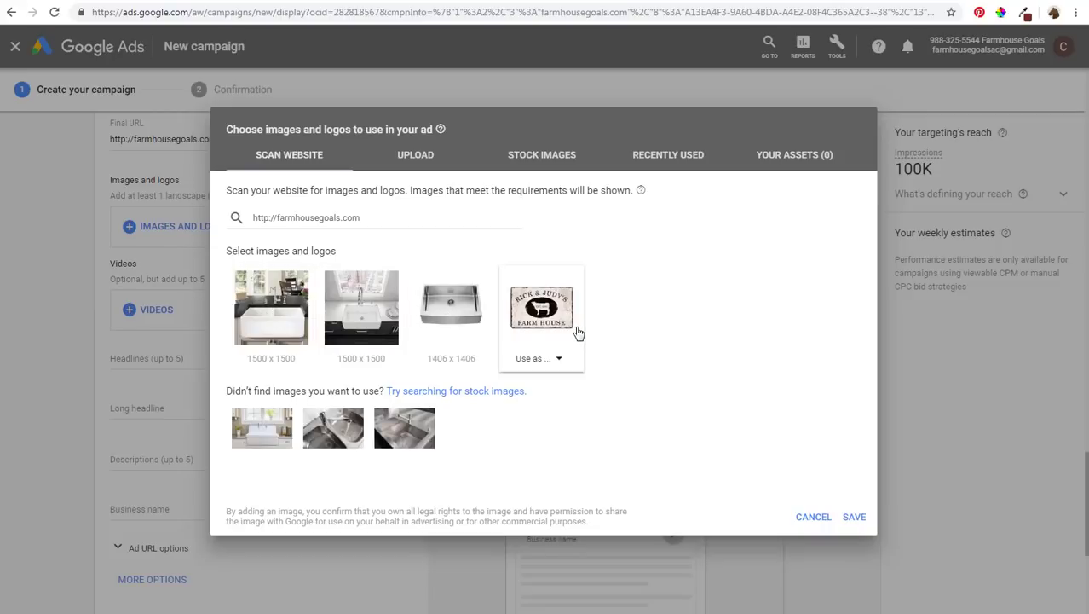
pyautogui.click(442, 160)
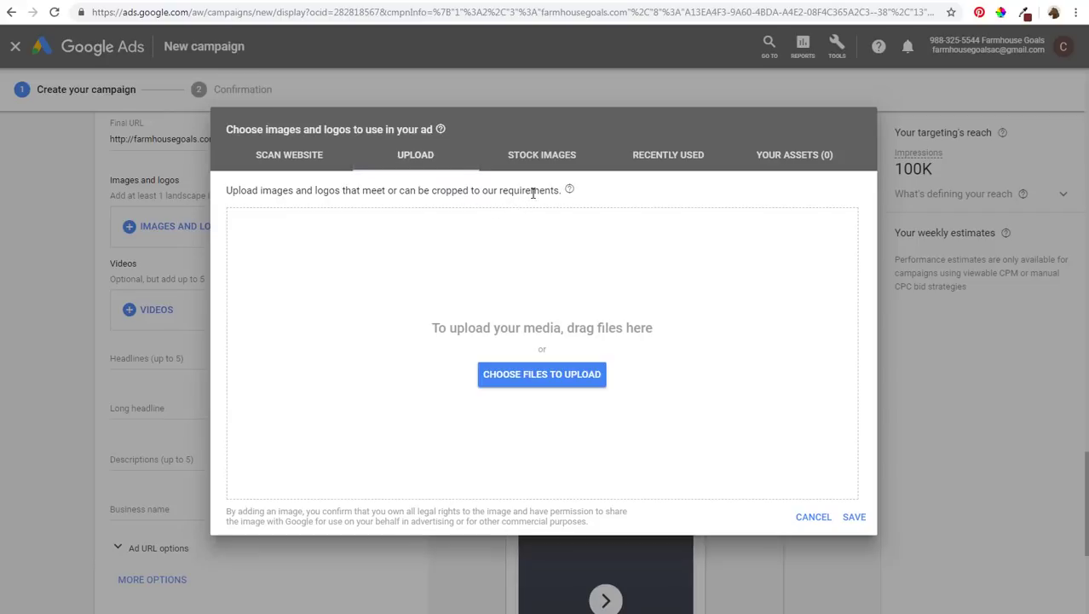
pyautogui.click(559, 372)
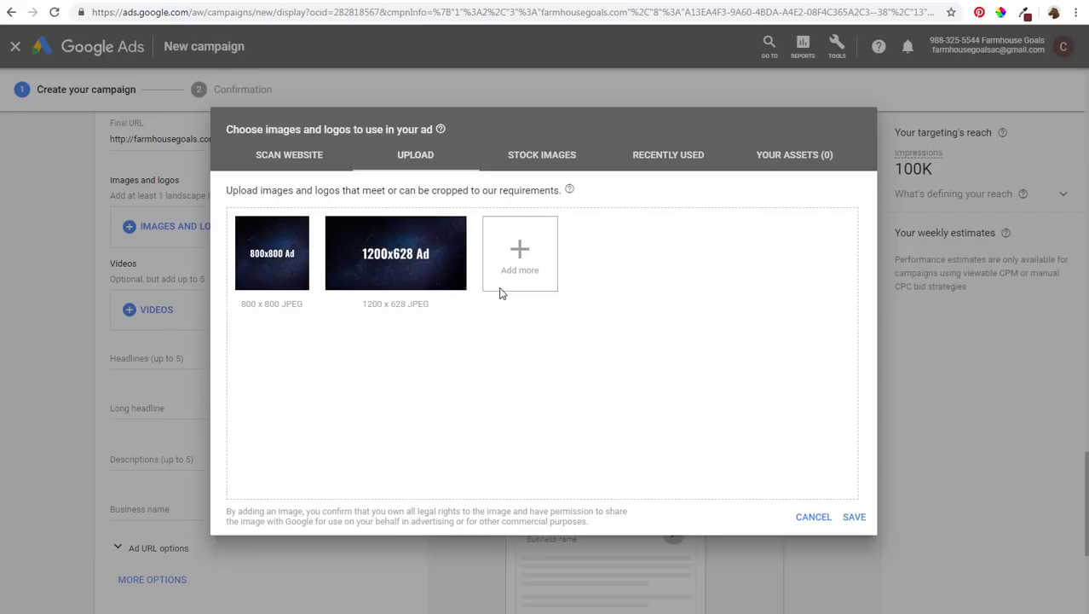
# Assign the 1200x628 upload as an ad image with only the landscape (1.91:1) crop.
pyautogui.moveTo(397, 264)
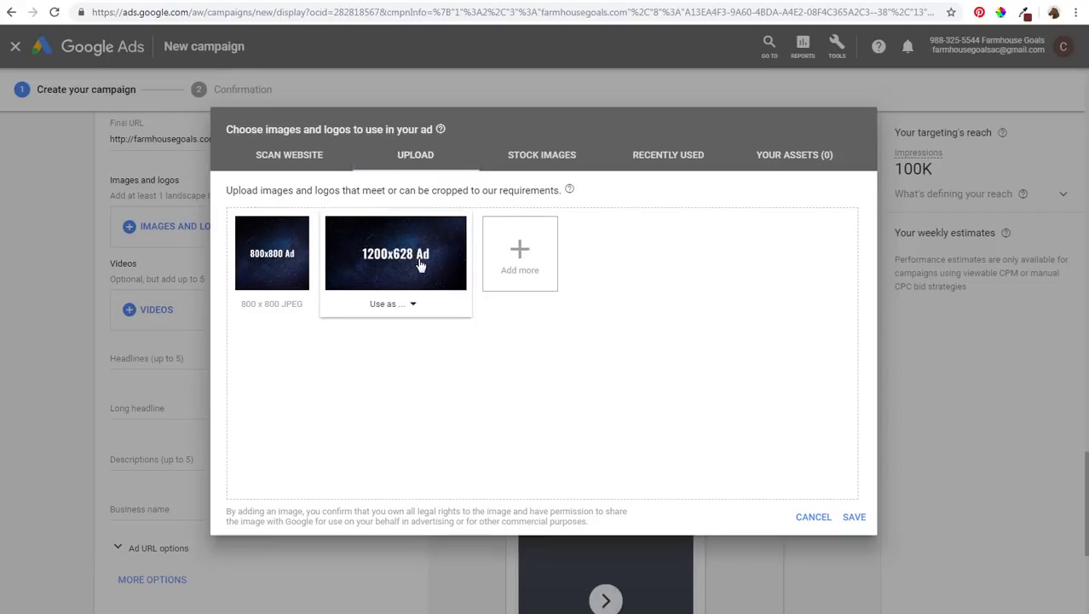
pyautogui.click(392, 306)
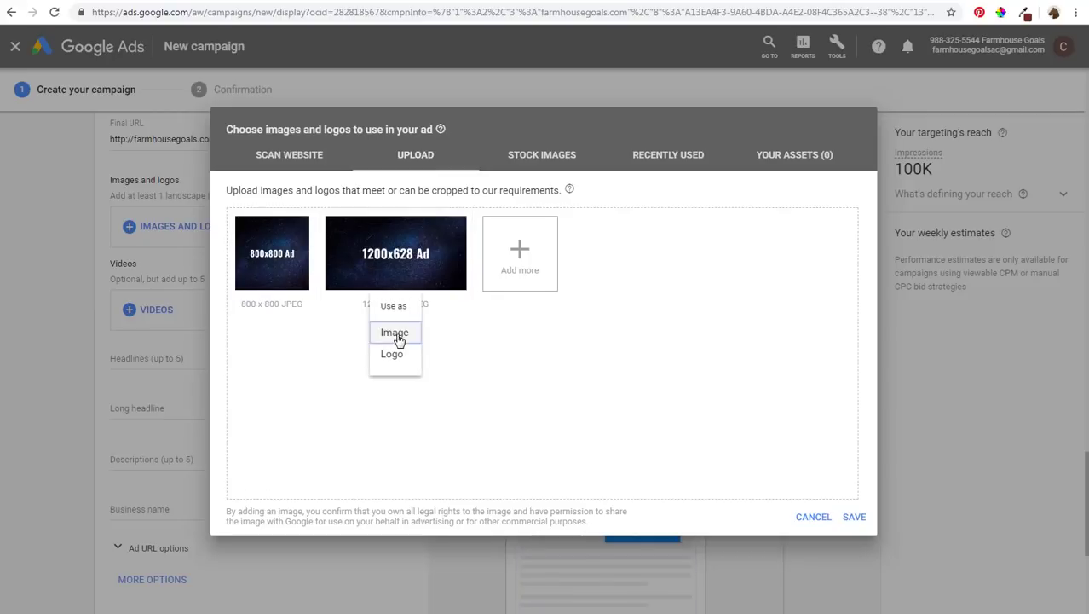
pyautogui.click(394, 334)
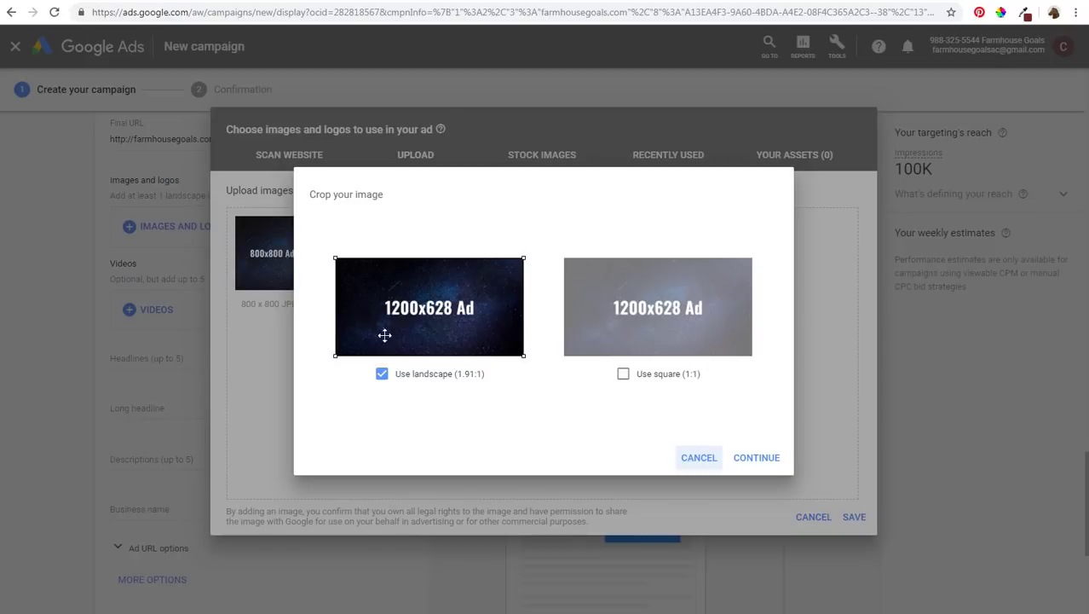
pyautogui.click(623, 375)
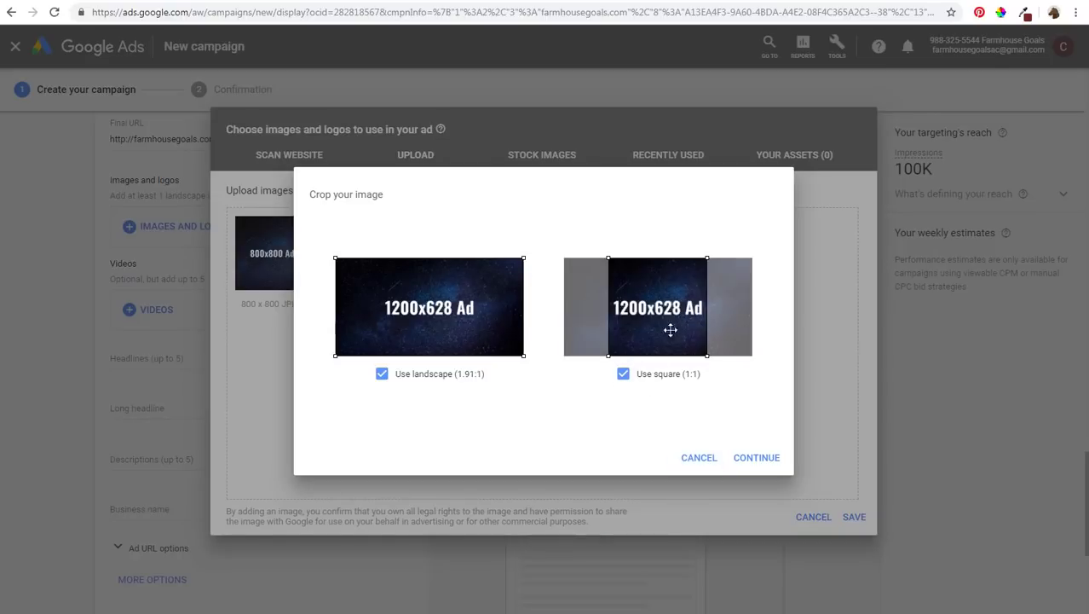
pyautogui.click(624, 375)
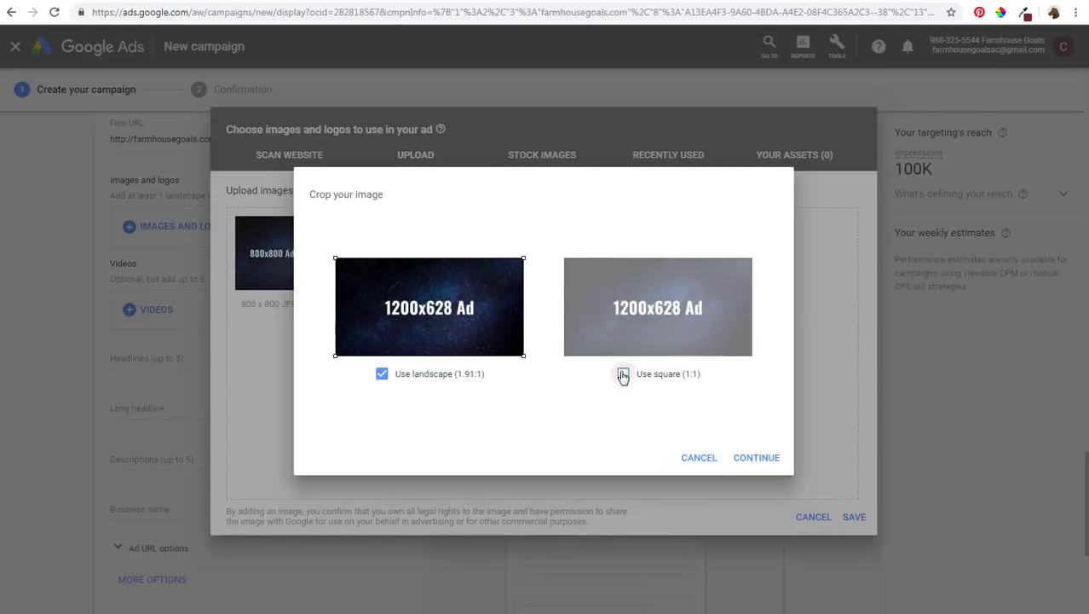
pyautogui.click(746, 460)
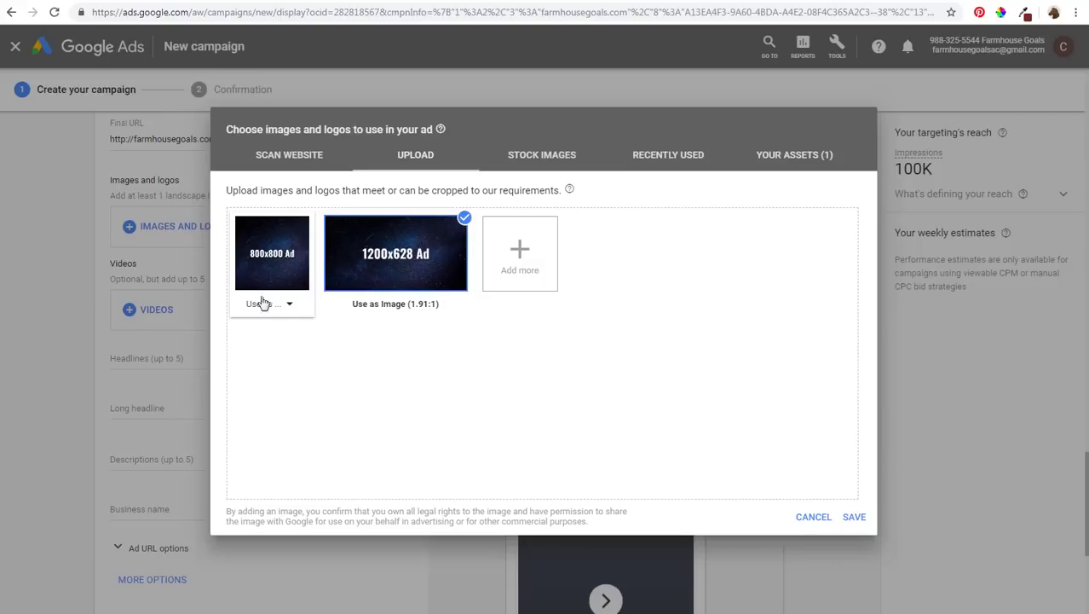
# Assign the 800x800 upload as an ad image with the square (1:1) crop.
pyautogui.click(273, 304)
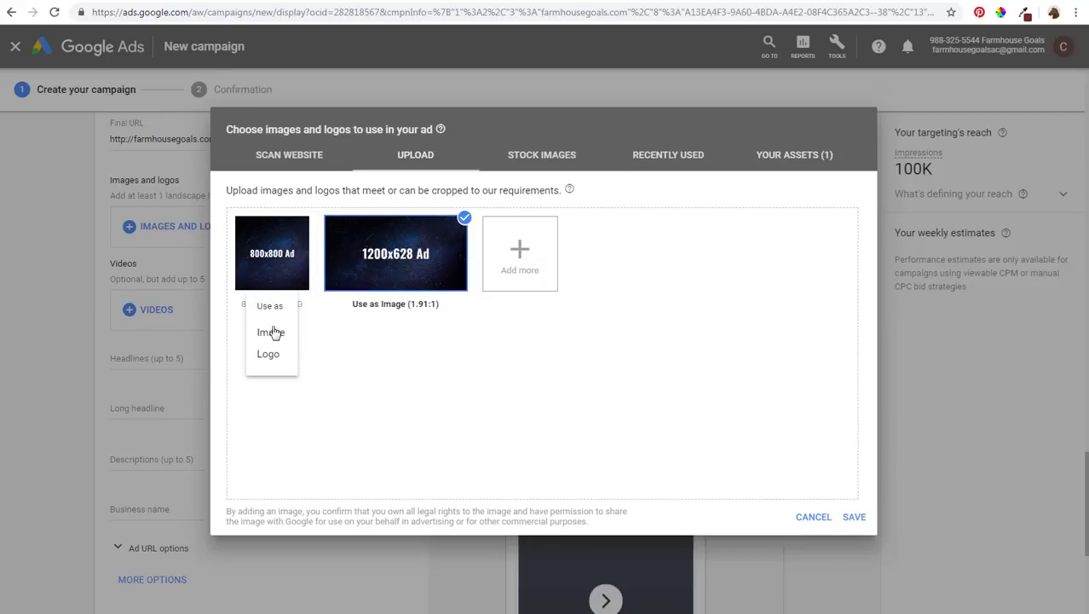
pyautogui.click(271, 335)
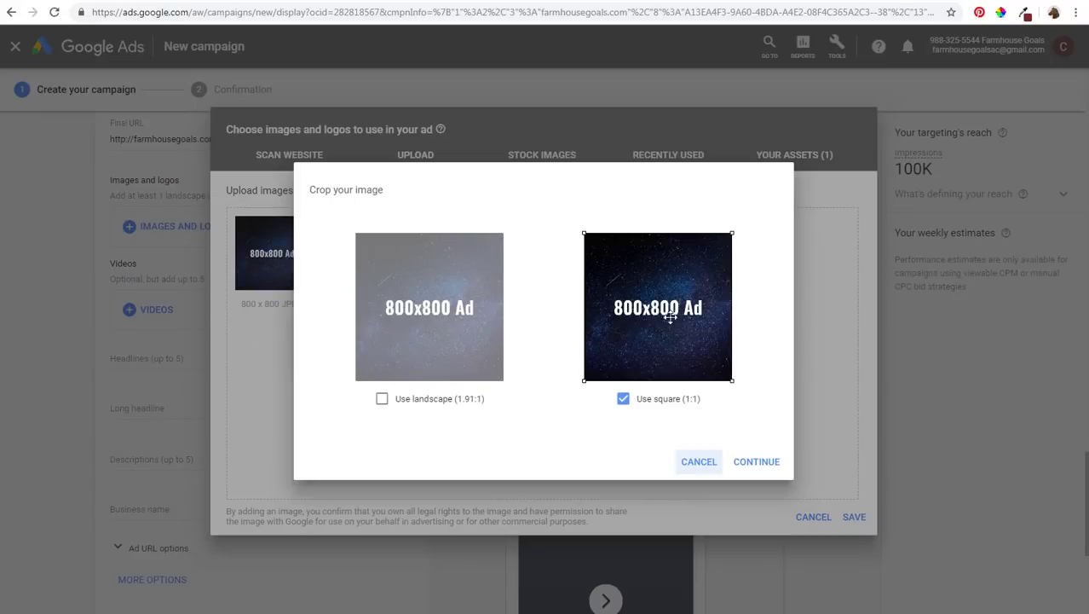
pyautogui.click(759, 462)
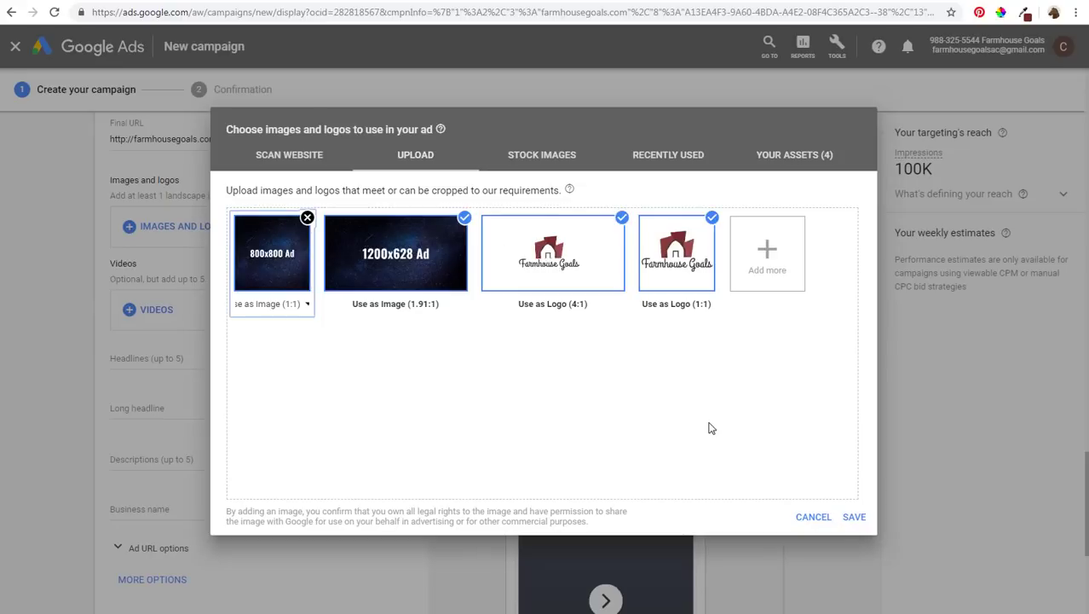
# Check the 4:1 and 1:1 Farmhouse Goals logos and save the selected images and logos to the responsive ad.
pyautogui.moveTo(587, 310)
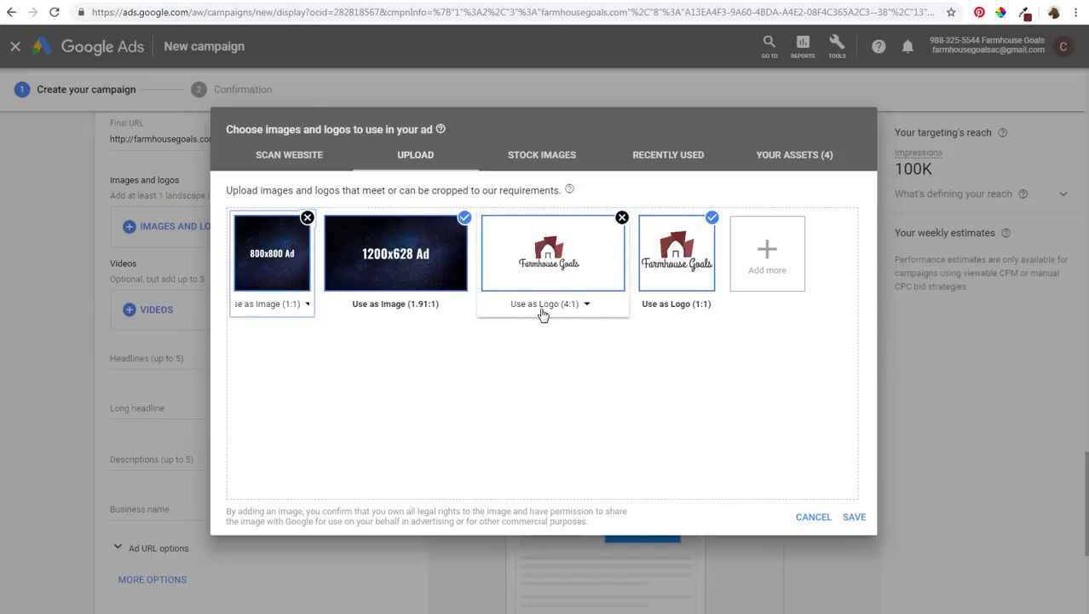
pyautogui.moveTo(693, 304)
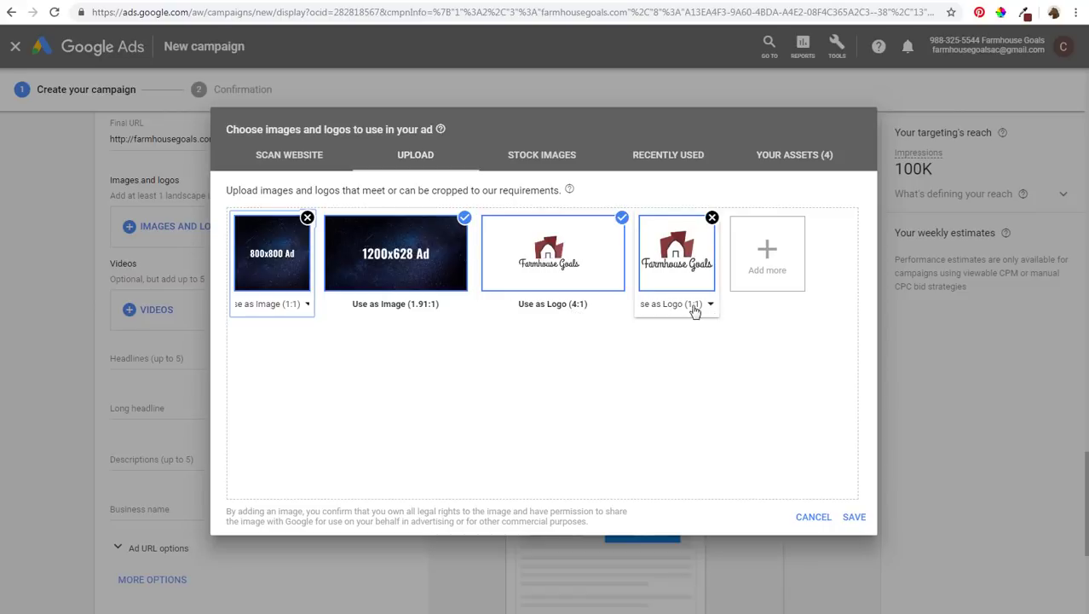
pyautogui.moveTo(548, 273)
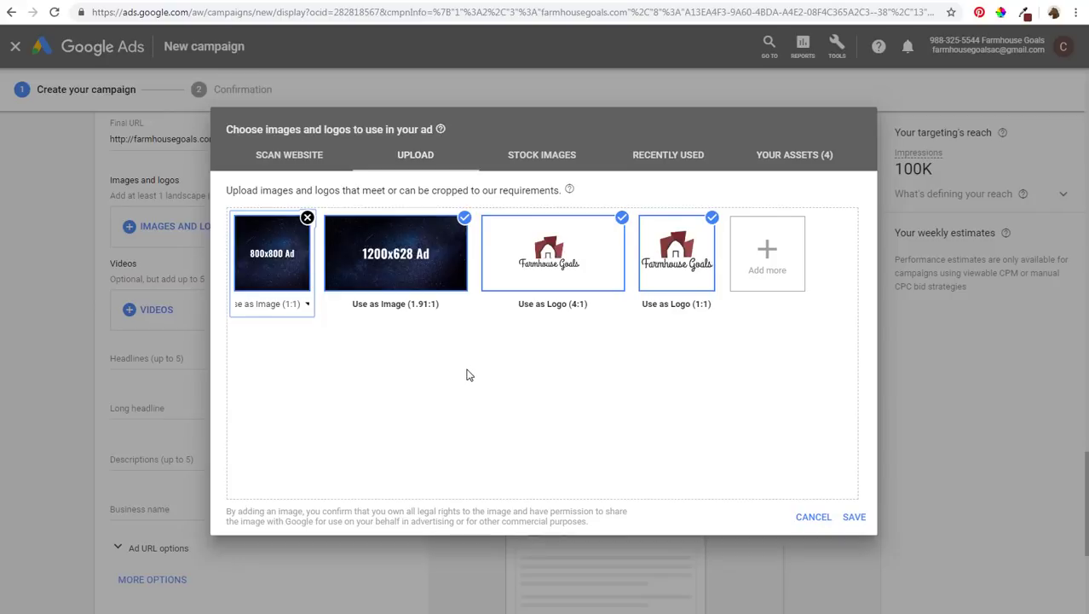
pyautogui.moveTo(527, 310)
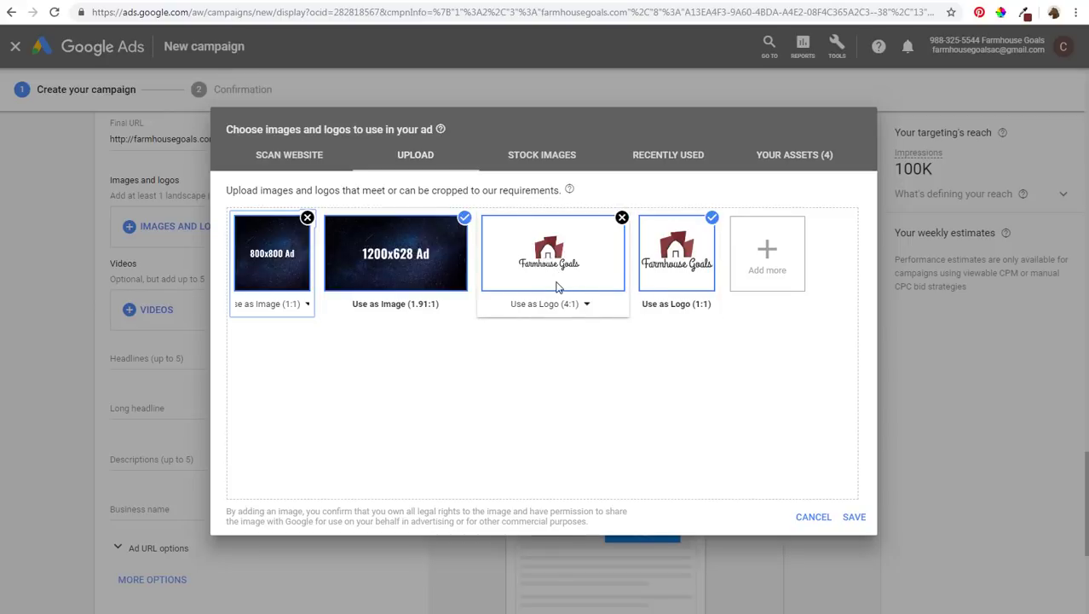
pyautogui.click(855, 517)
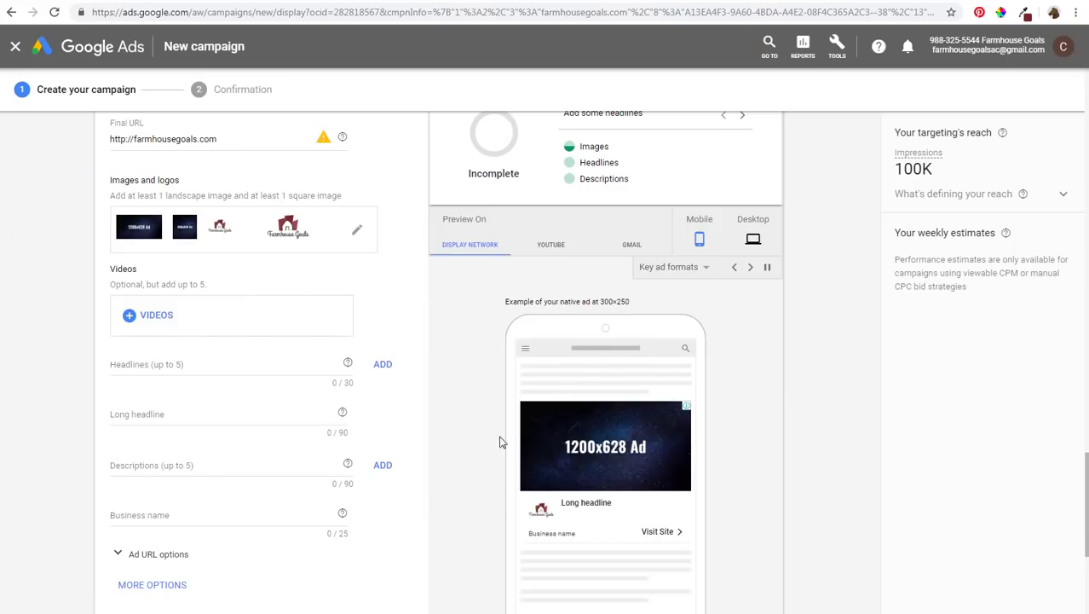
# Look over the remaining text fields and preview the responsive ad's Display Network formats for desktop.
pyautogui.scroll(-2, 477, 443)
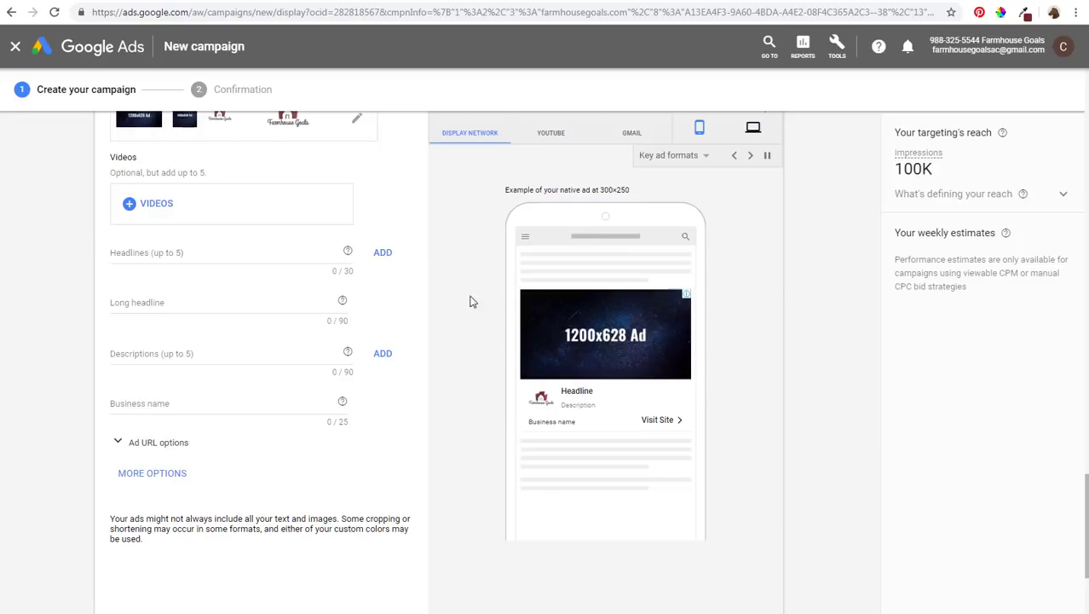
pyautogui.scroll(2, 520, 294)
pyautogui.click(753, 238)
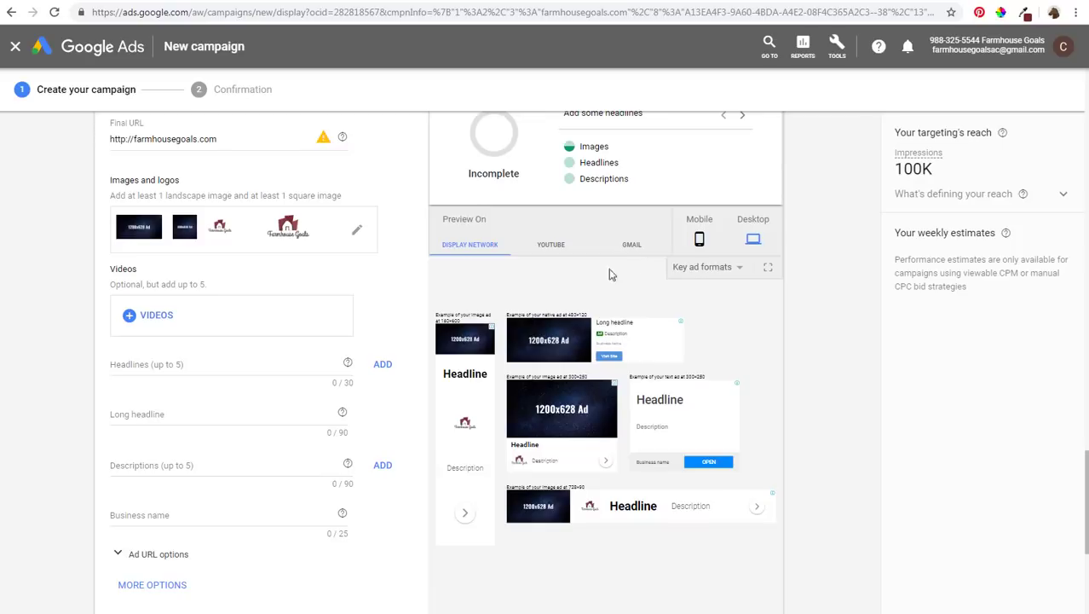
# Add headline fields to the responsive display ad up to the maximum of five.
pyautogui.scroll(-1, 81, 298)
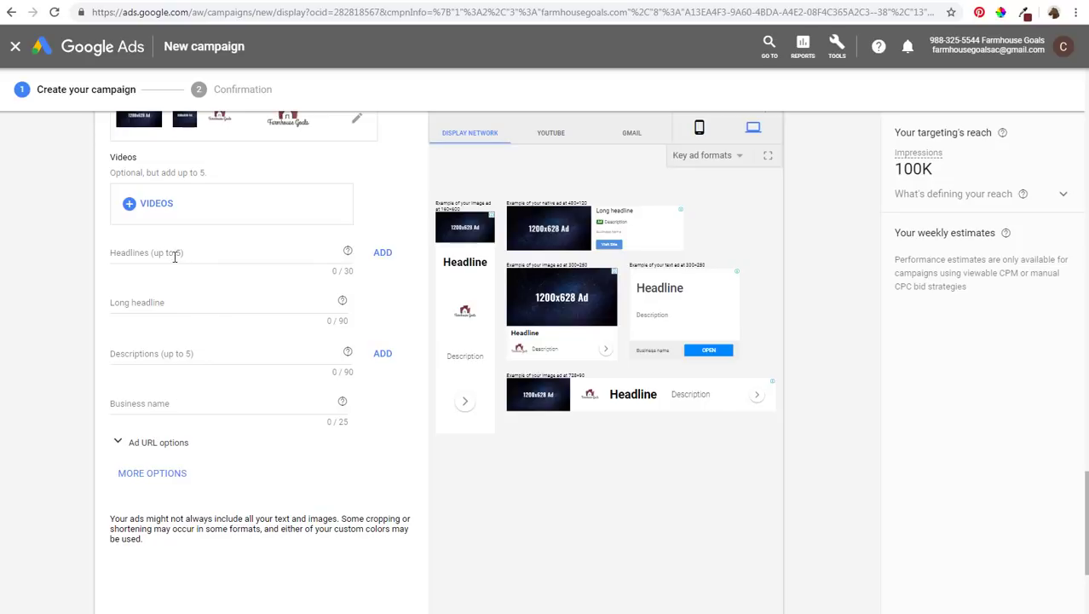
pyautogui.click(384, 254)
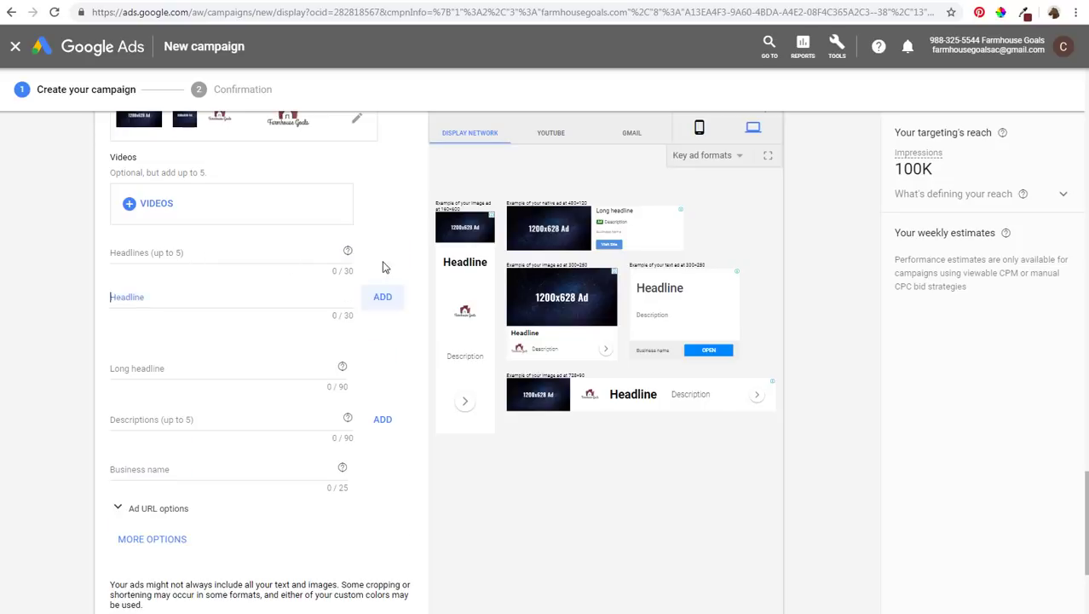
pyautogui.click(383, 298)
pyautogui.click(388, 351)
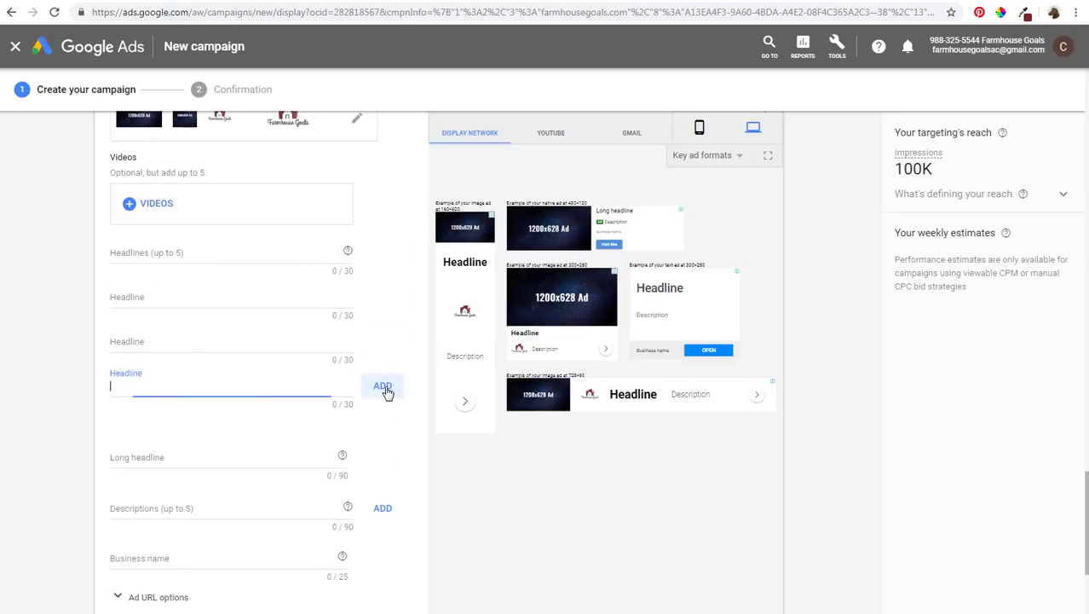
# Add description fields to the responsive display ad up to the maximum of five.
pyautogui.scroll(-1, 412, 483)
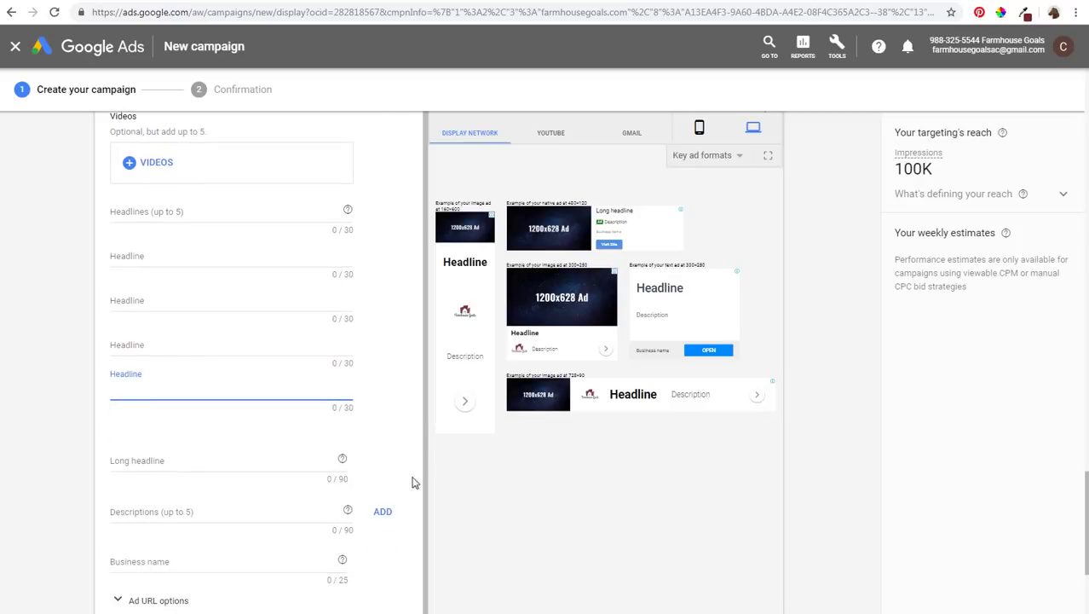
pyautogui.click(385, 515)
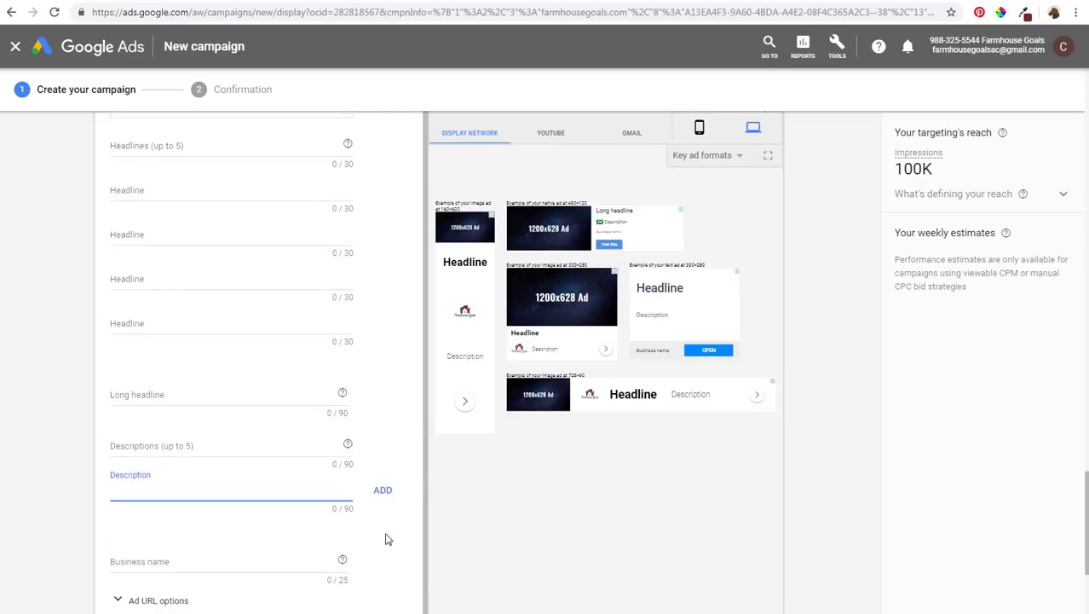
pyautogui.click(383, 491)
pyautogui.click(385, 482)
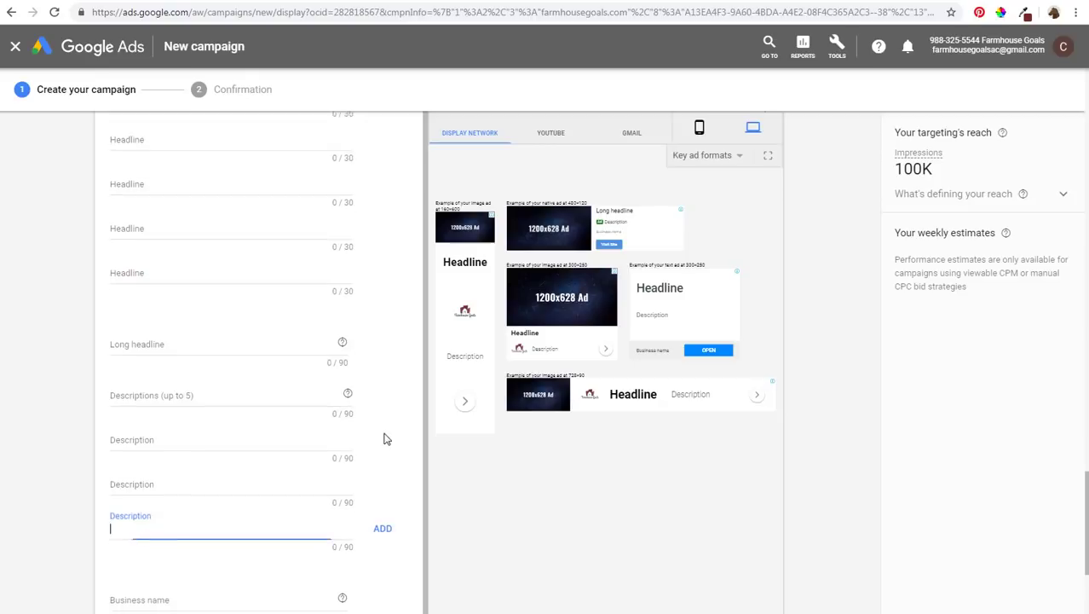
pyautogui.scroll(-2, 383, 478)
pyautogui.click(388, 385)
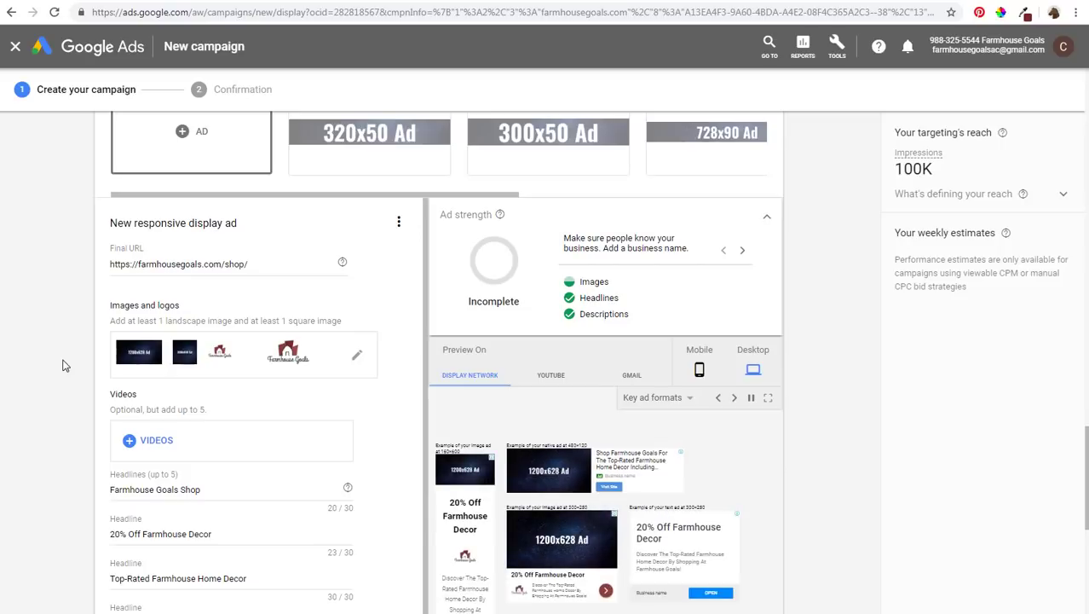
# Review the ad's headlines and descriptions, and set the business name to Farmhouse Goals.
pyautogui.scroll(-2, 63, 365)
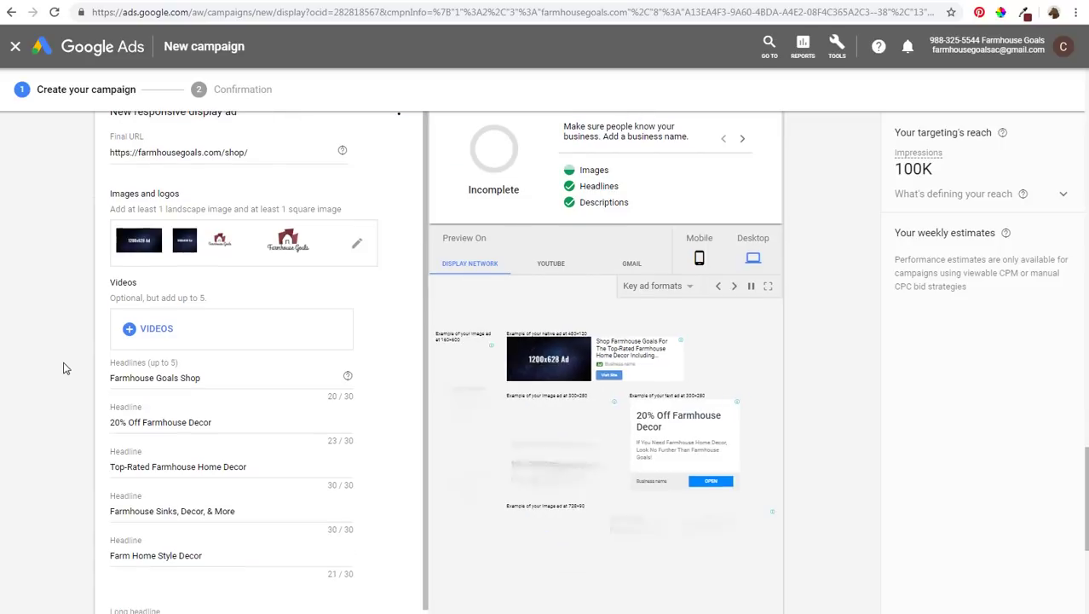
pyautogui.scroll(-2, 284, 398)
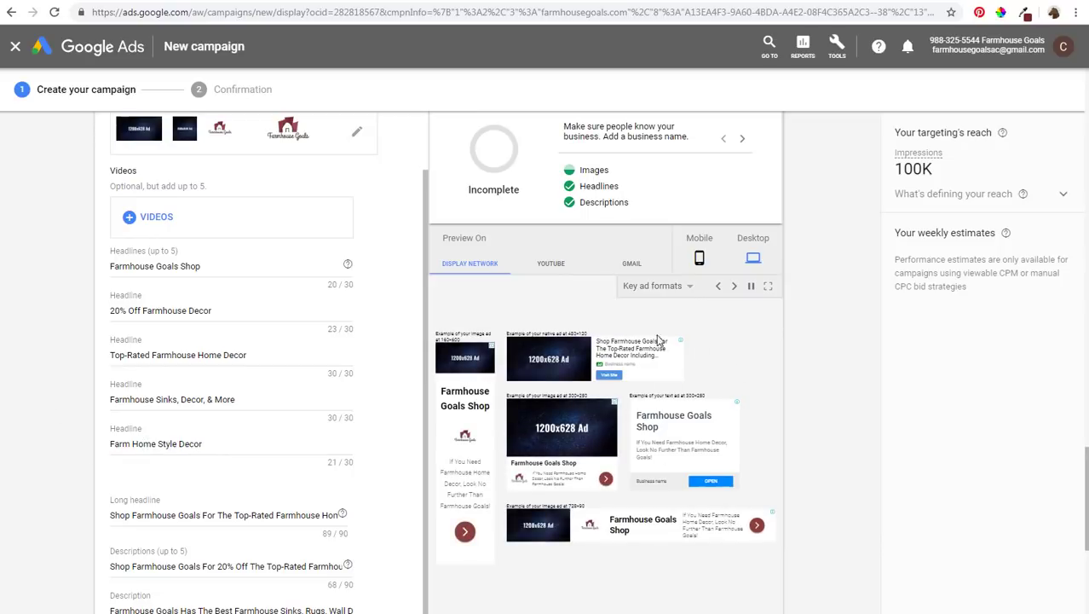
pyautogui.scroll(-1, 288, 426)
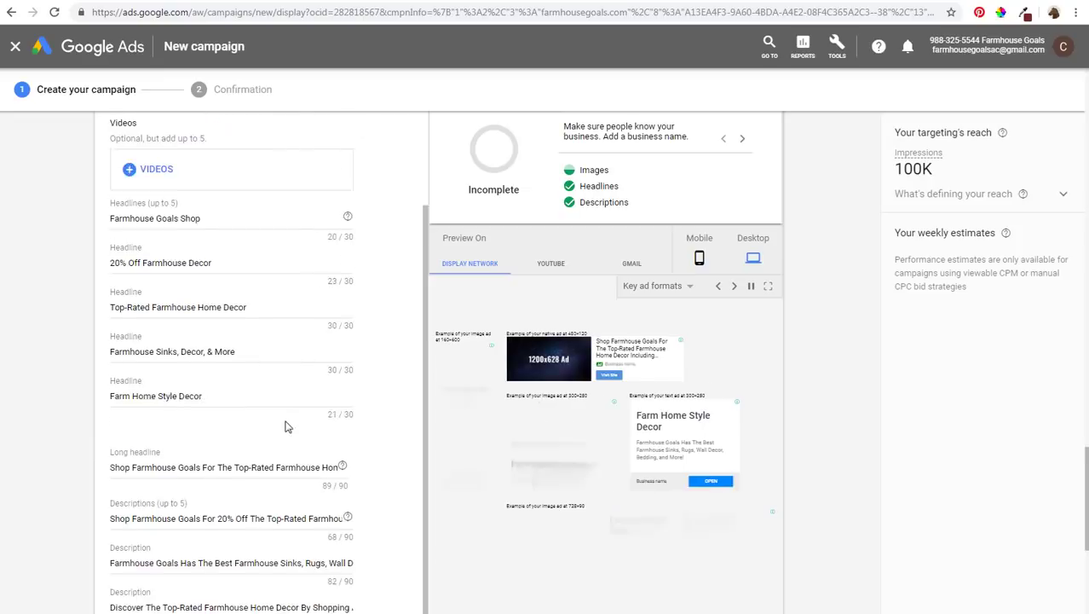
pyautogui.scroll(-4, 288, 426)
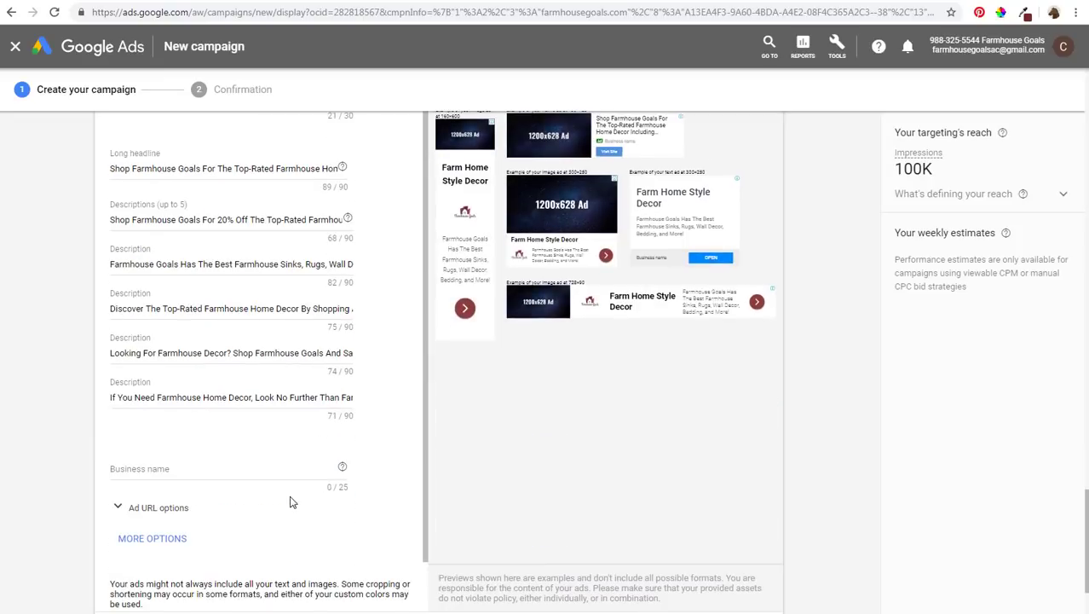
pyautogui.click(198, 469)
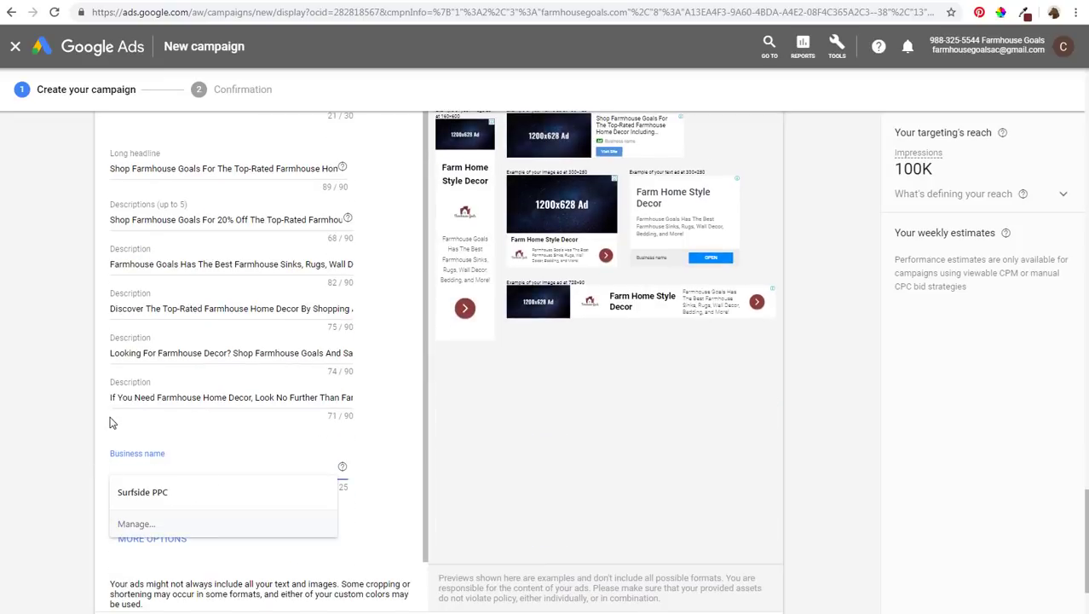
pyautogui.write('Farmhouse Goals')
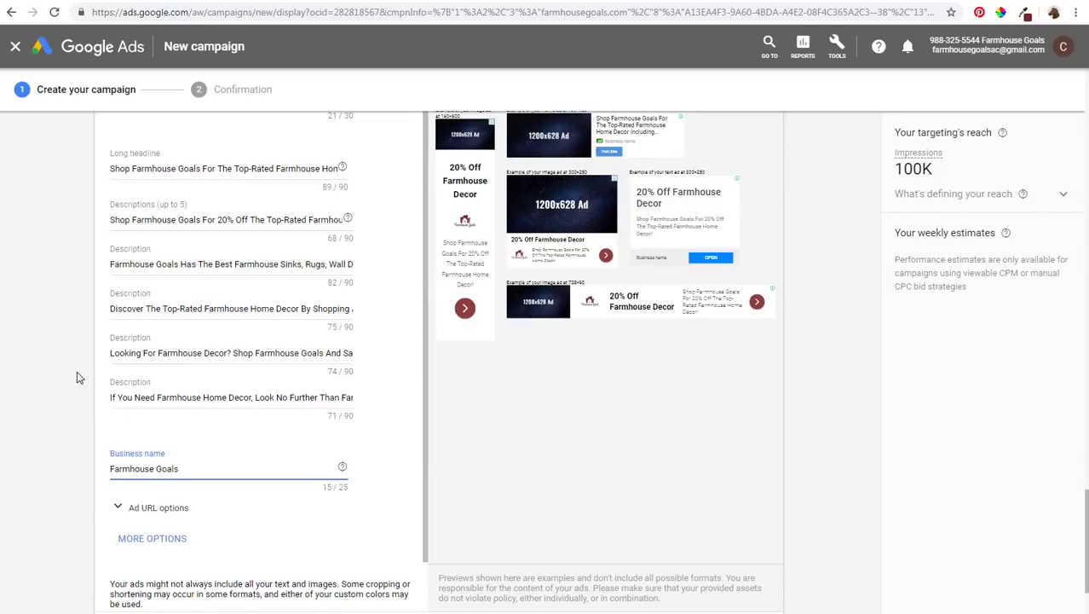
# Add call to action text to the responsive display ad and set it to Shop Now.
pyautogui.scroll(-2, 76, 375)
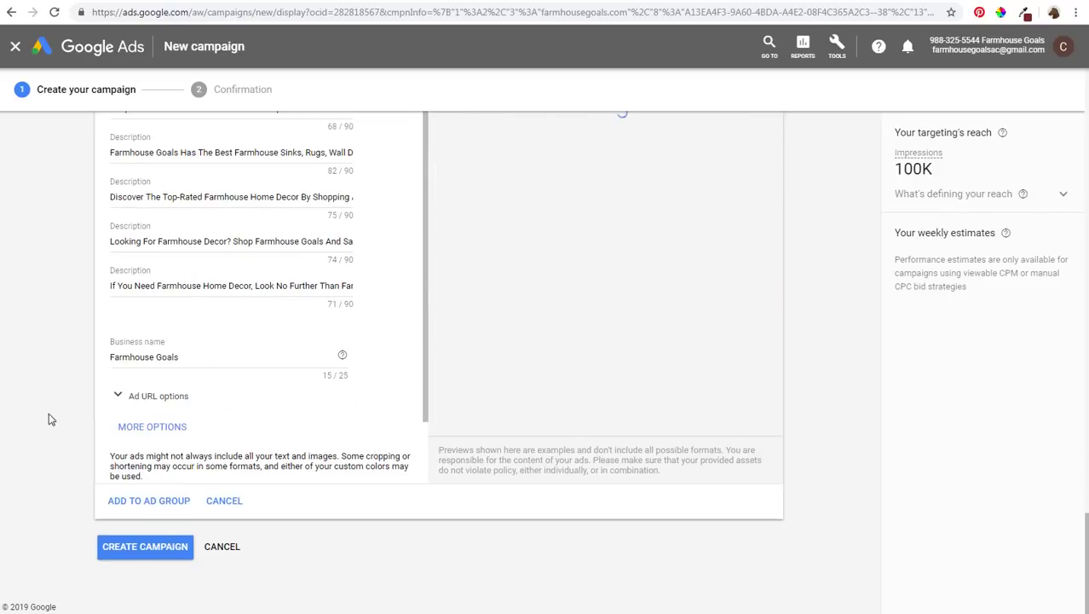
pyautogui.click(130, 433)
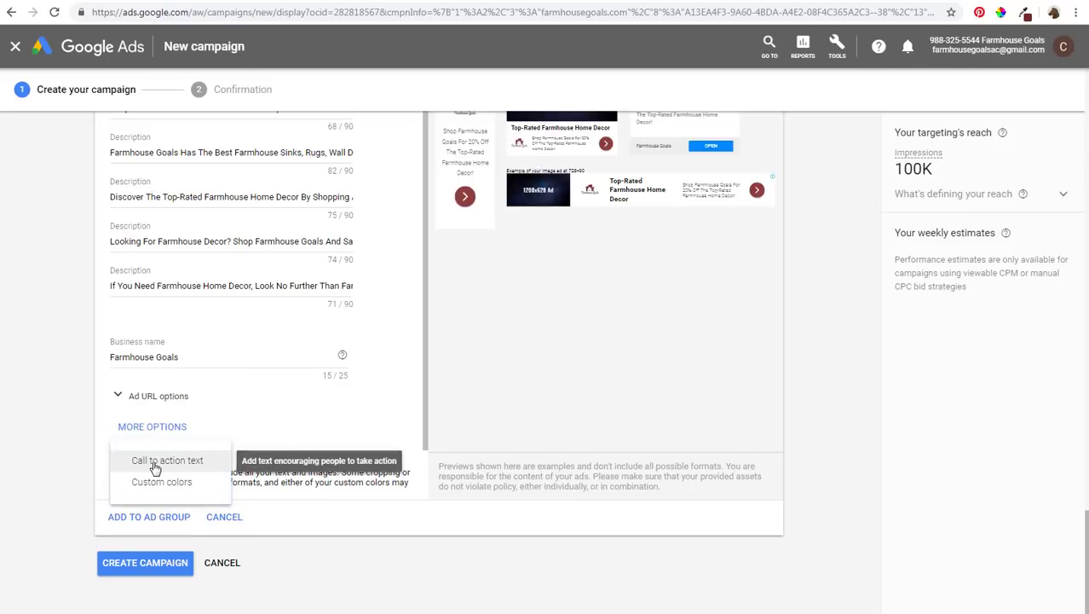
pyautogui.click(151, 463)
pyautogui.click(163, 430)
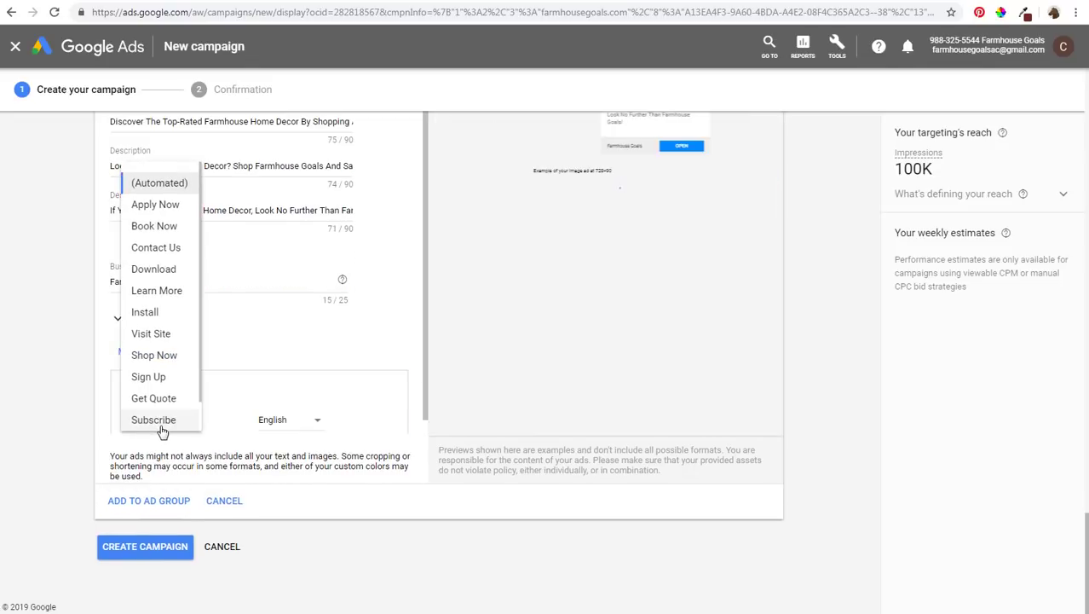
pyautogui.click(156, 357)
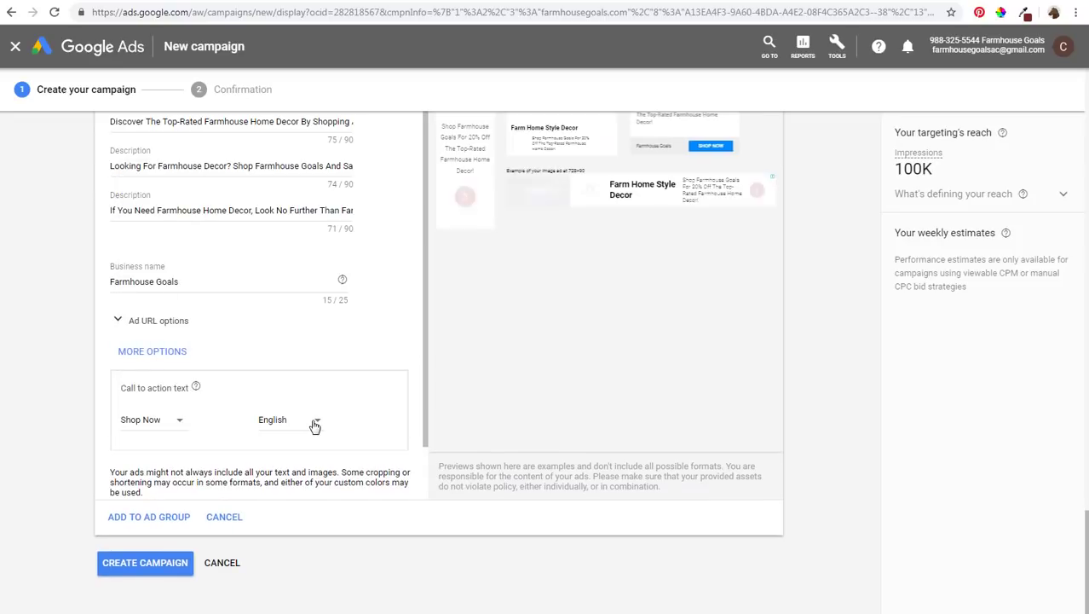
# Add custom colors to the responsive display ad and set the main color to #772929.
pyautogui.click(147, 354)
pyautogui.click(161, 407)
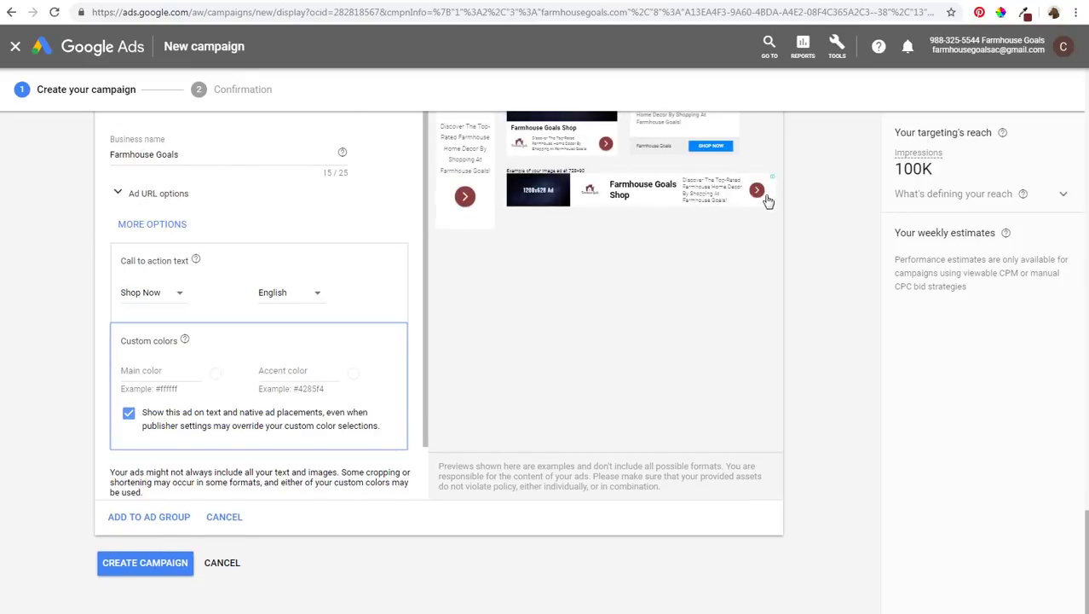
pyautogui.click(602, 145)
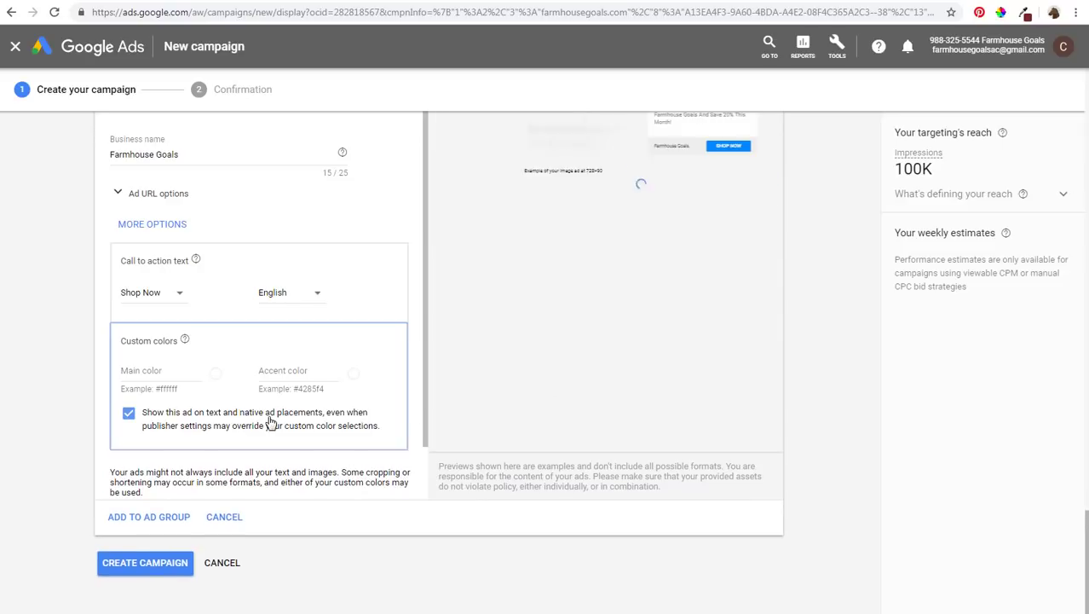
pyautogui.click(141, 370)
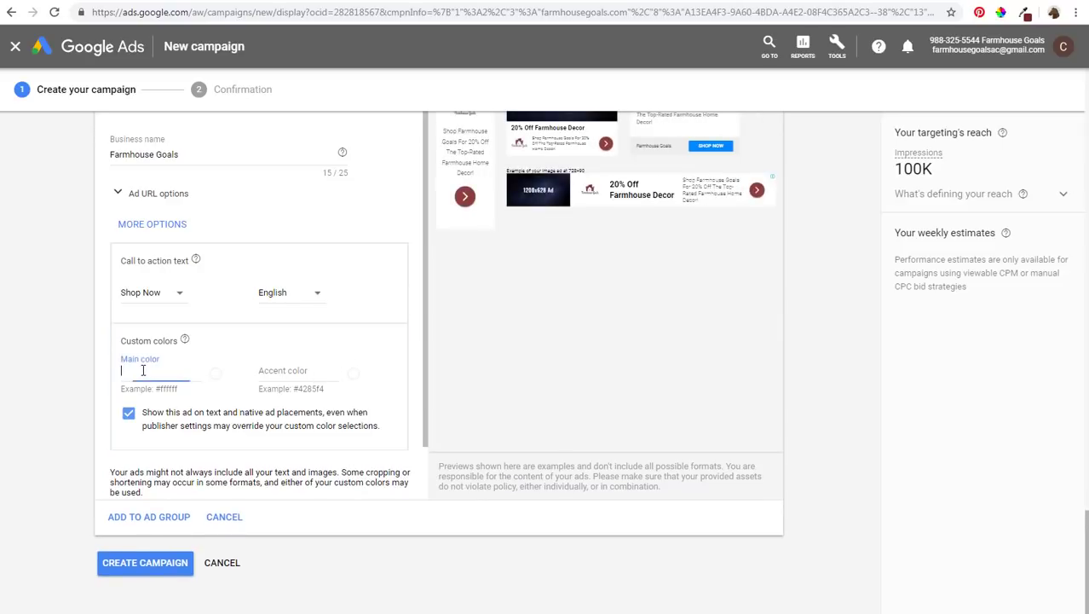
pyautogui.write('#772929')
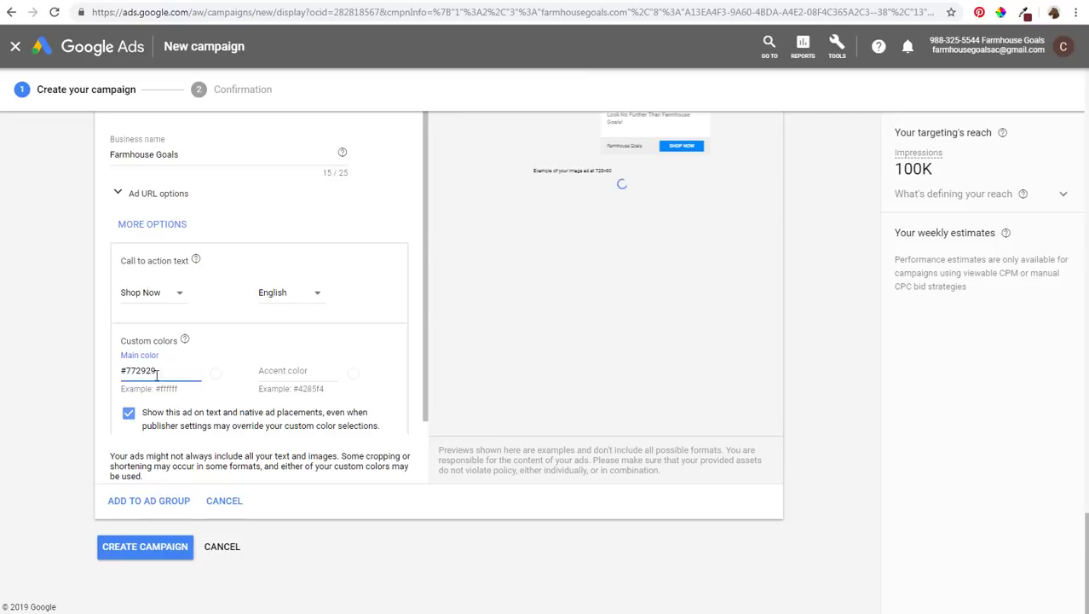
# Sample a color from the web page background with the Eye Dropper extension.
pyautogui.click(1026, 16)
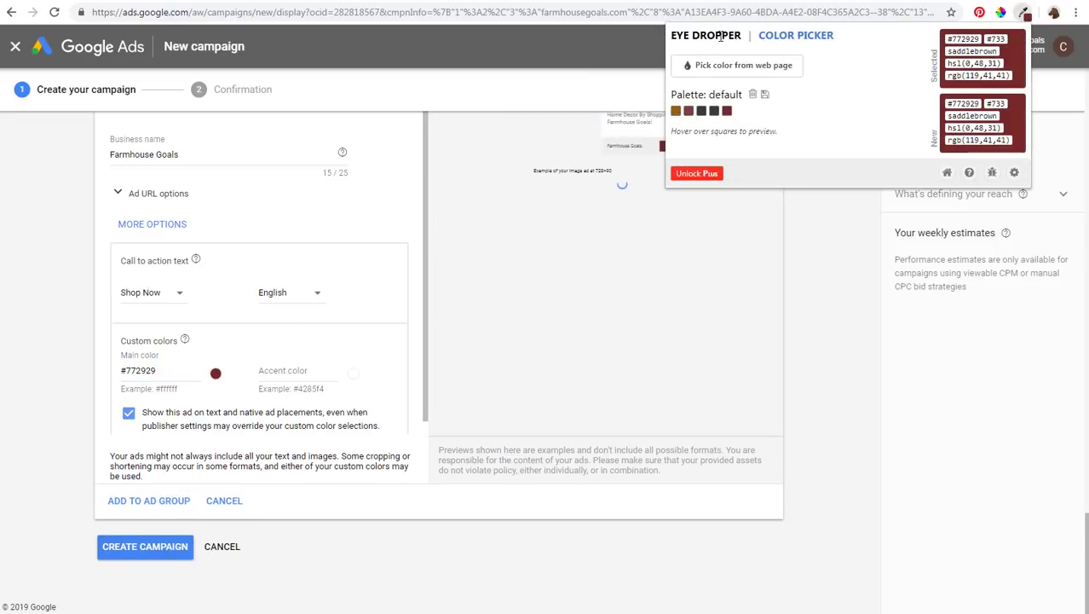
pyautogui.click(733, 66)
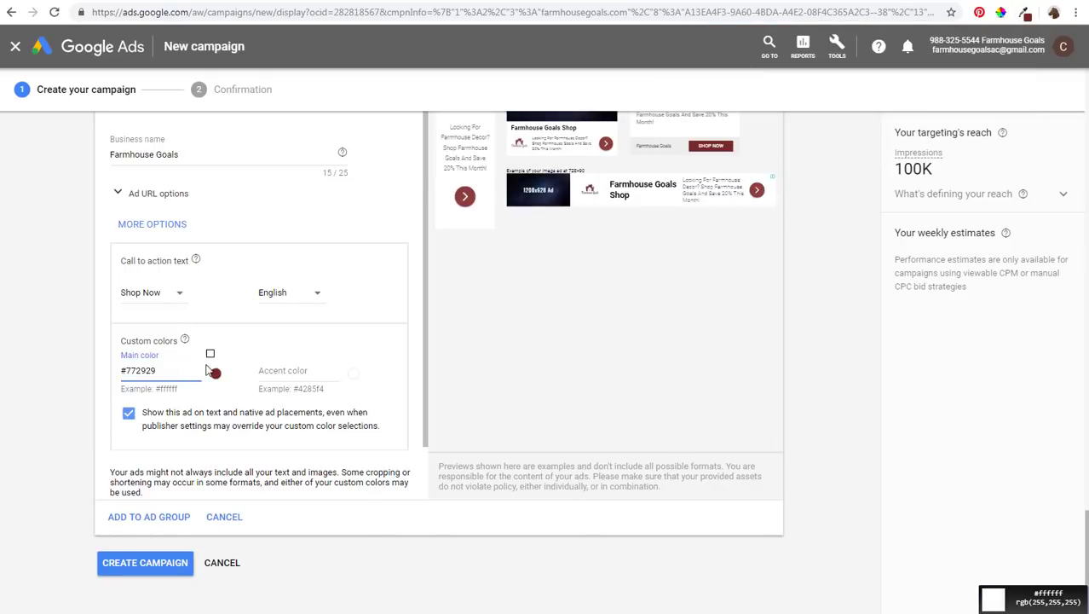
pyautogui.click(72, 346)
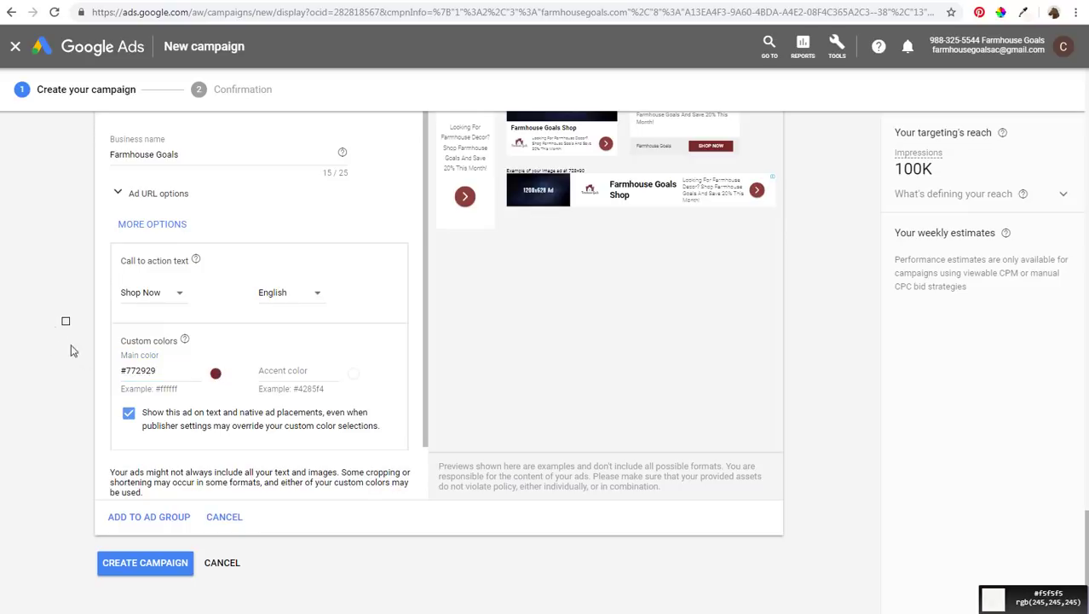
# Add the responsive display ad to the ad group, leaving the accent color empty, and look through the campaign's ads.
pyautogui.click(311, 370)
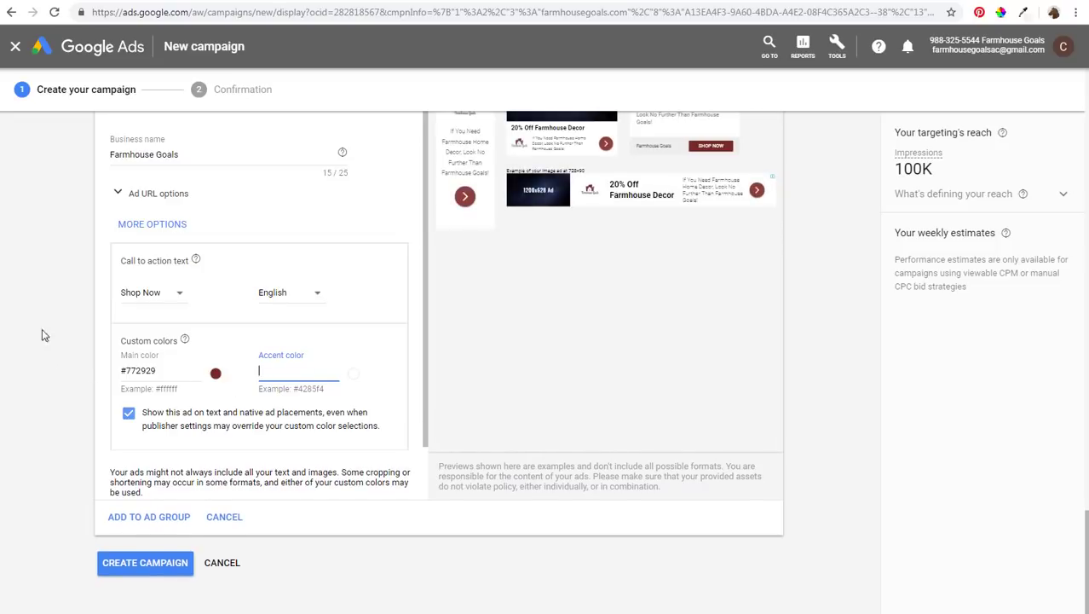
pyautogui.click(161, 528)
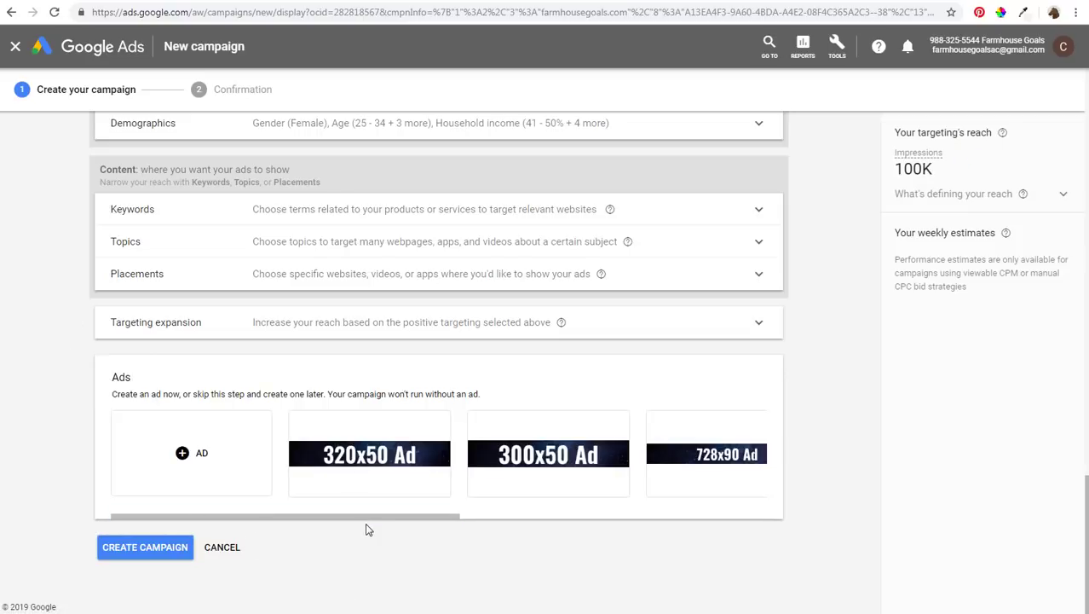
pyautogui.moveTo(377, 519); pyautogui.dragTo(751, 518)
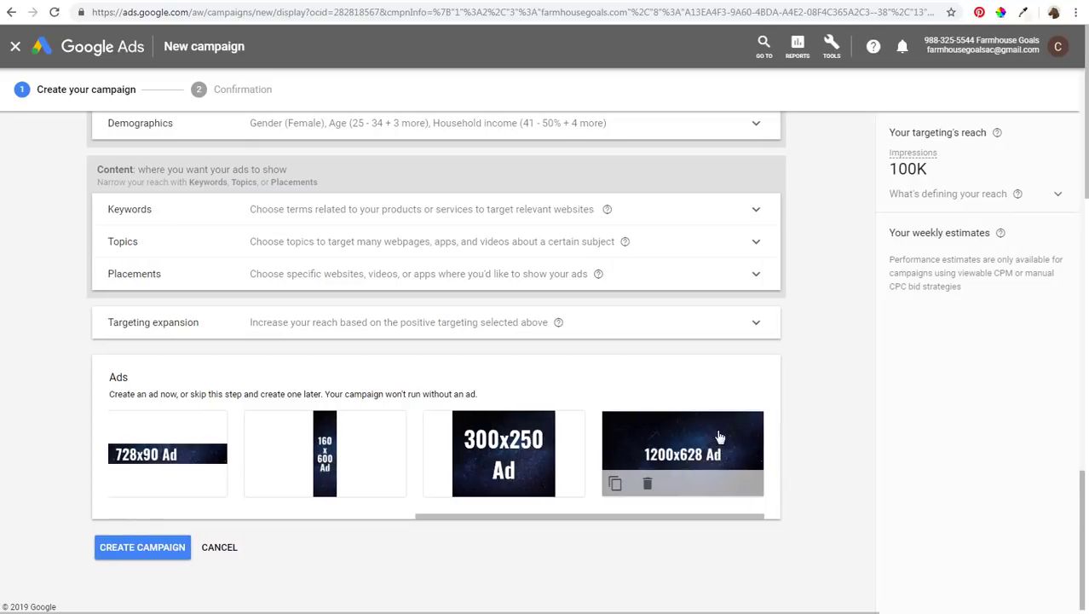
pyautogui.moveTo(481, 518); pyautogui.dragTo(49, 389)
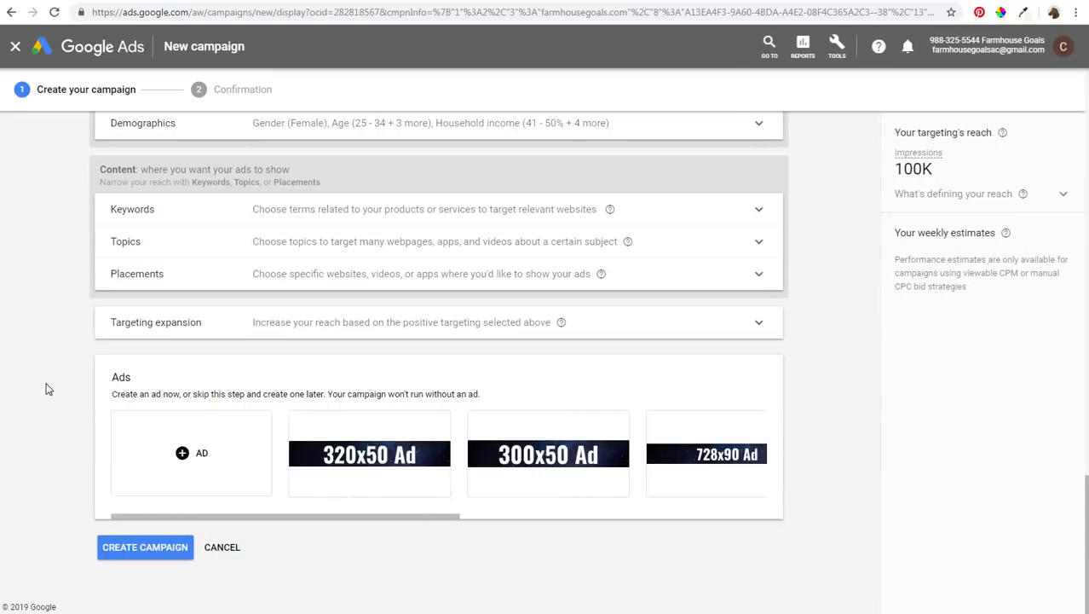
# Create the campaign, continue to it, and open the ads in Ad Group Example.
pyautogui.click(147, 552)
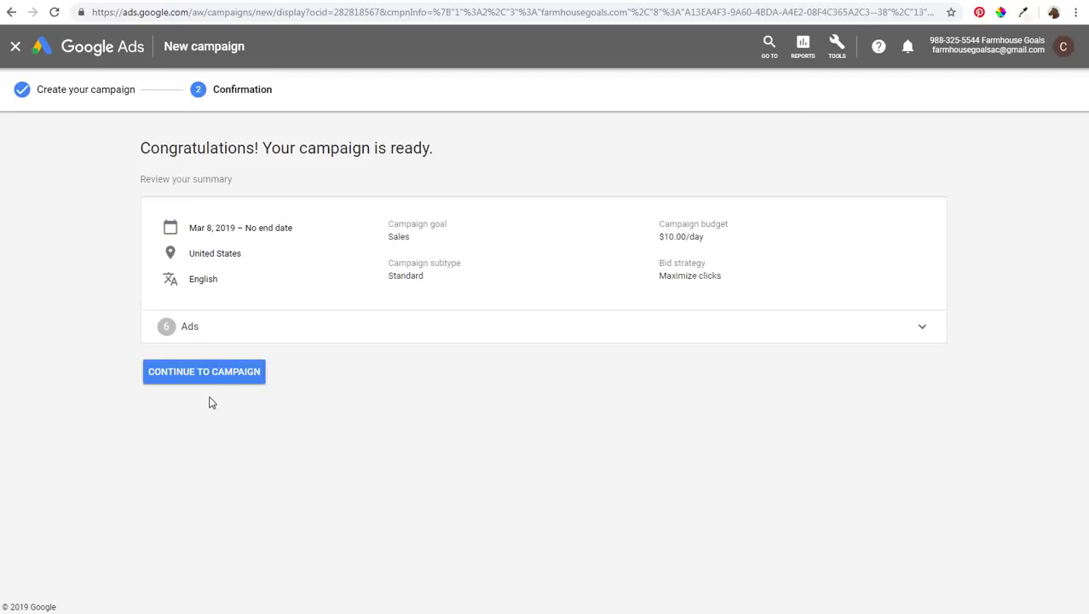
pyautogui.click(219, 373)
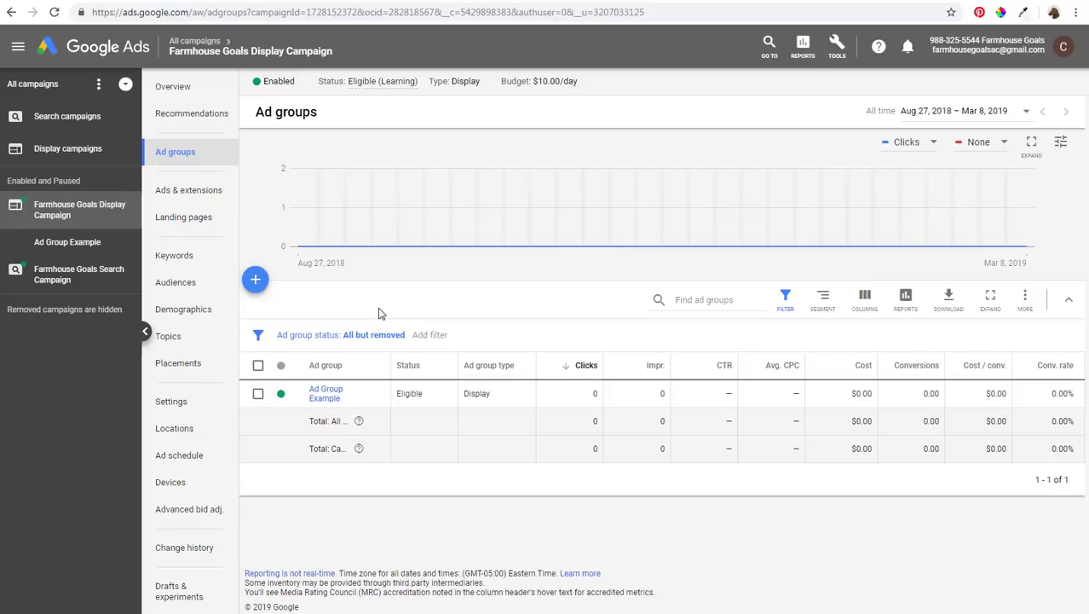
pyautogui.click(326, 397)
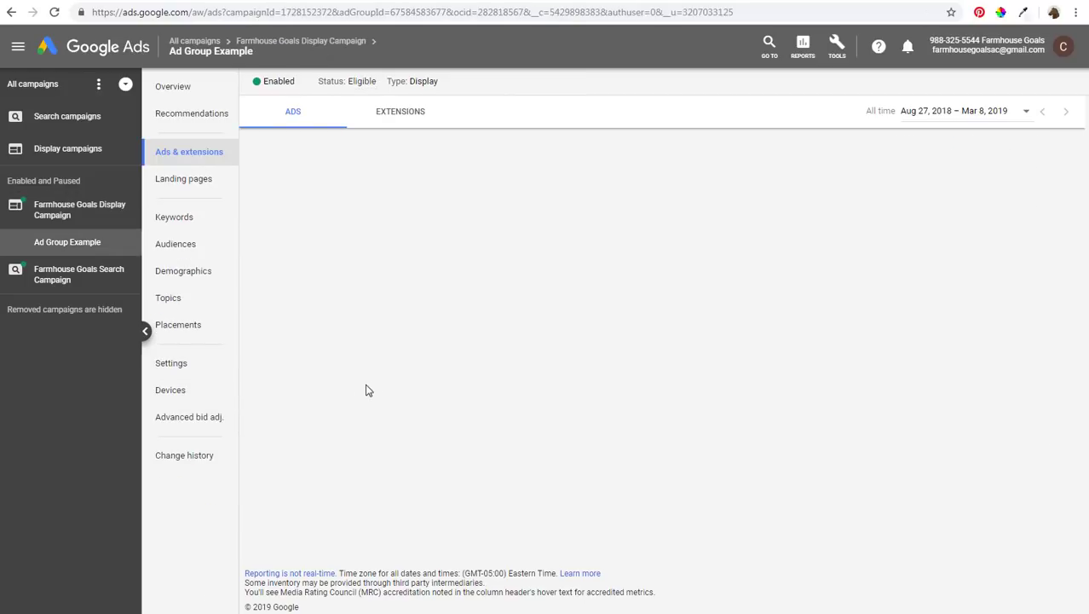
pyautogui.scroll(-5, 440, 440)
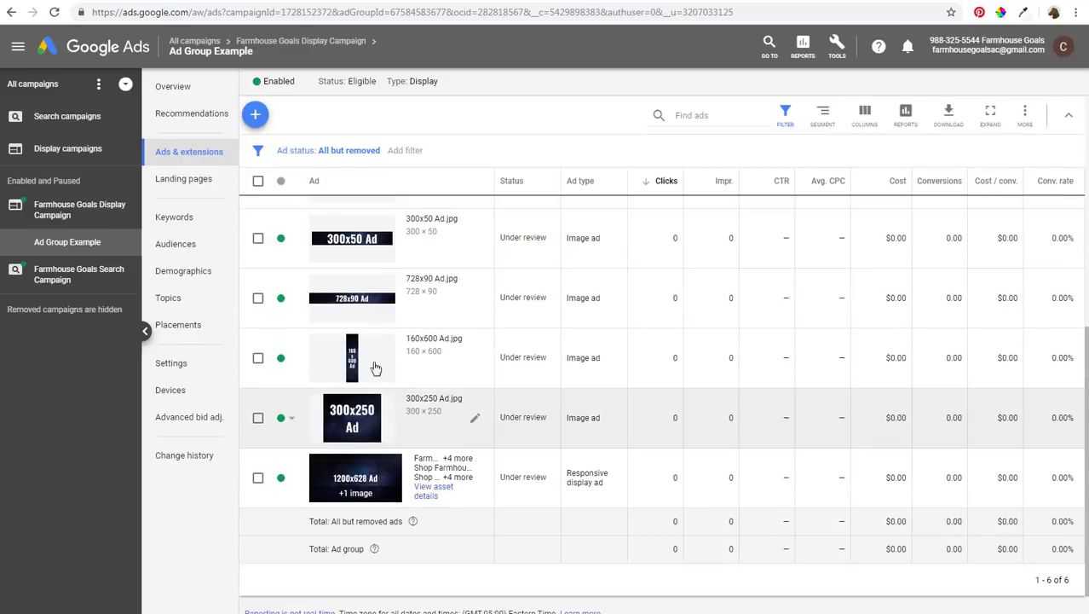
# Copy all six ads in Ad Group Example and clear the selection.
pyautogui.click(258, 180)
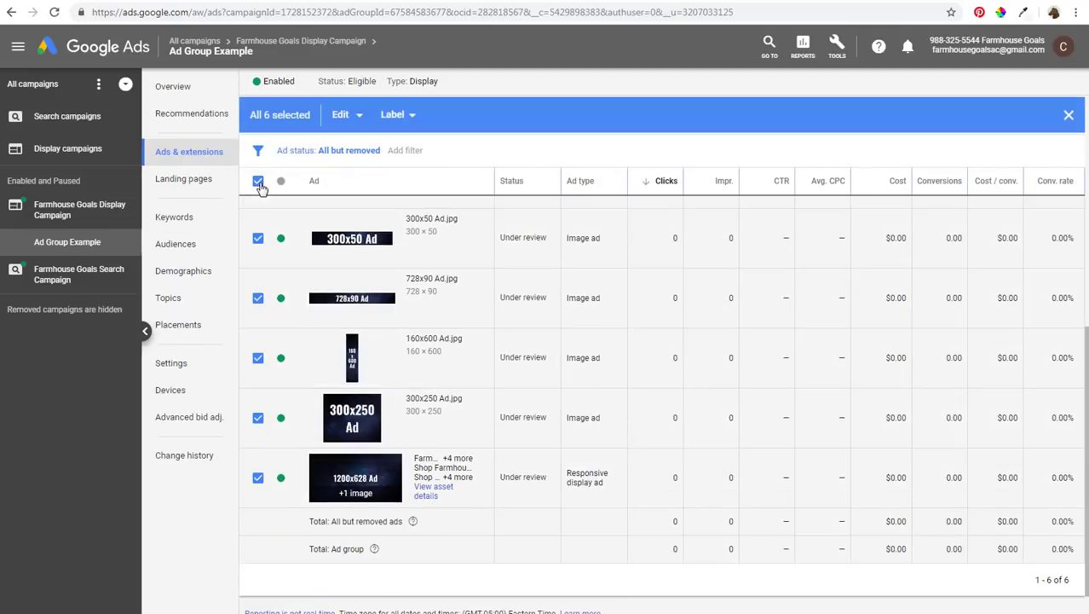
pyautogui.click(342, 117)
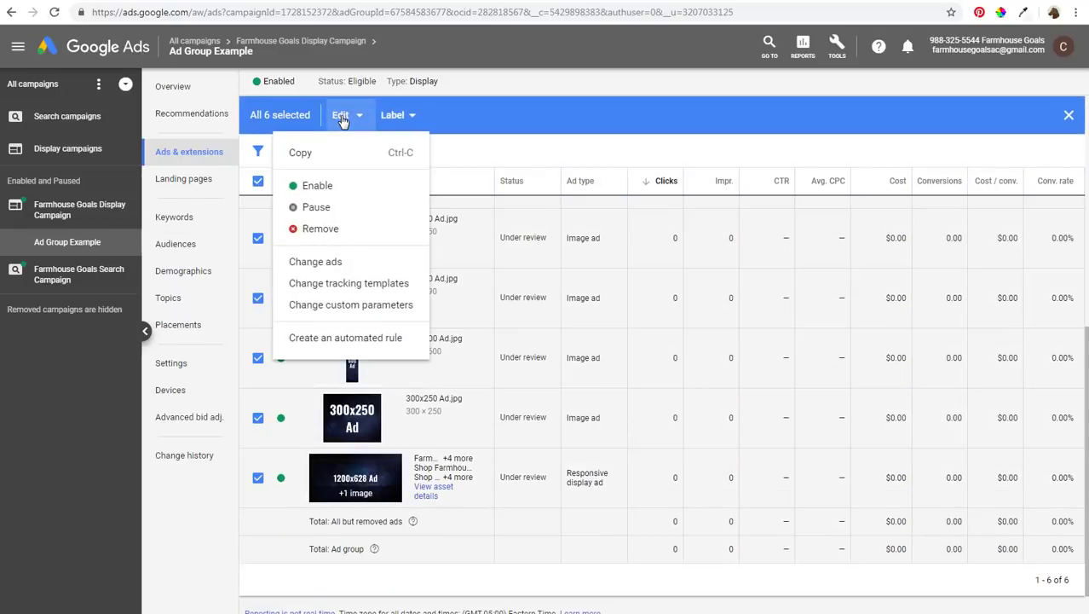
pyautogui.click(320, 154)
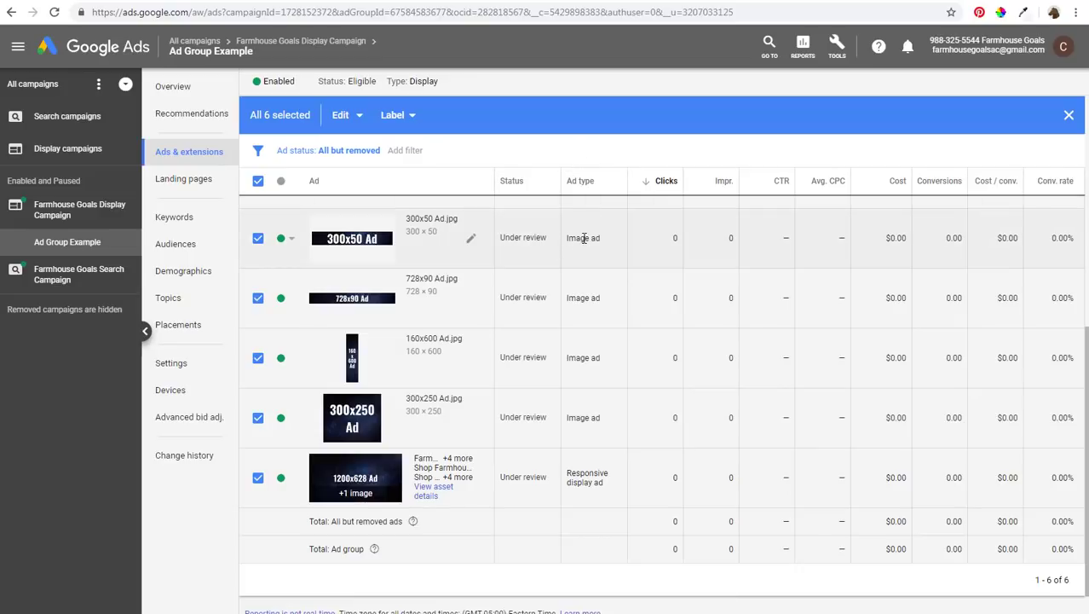
pyautogui.click(343, 115)
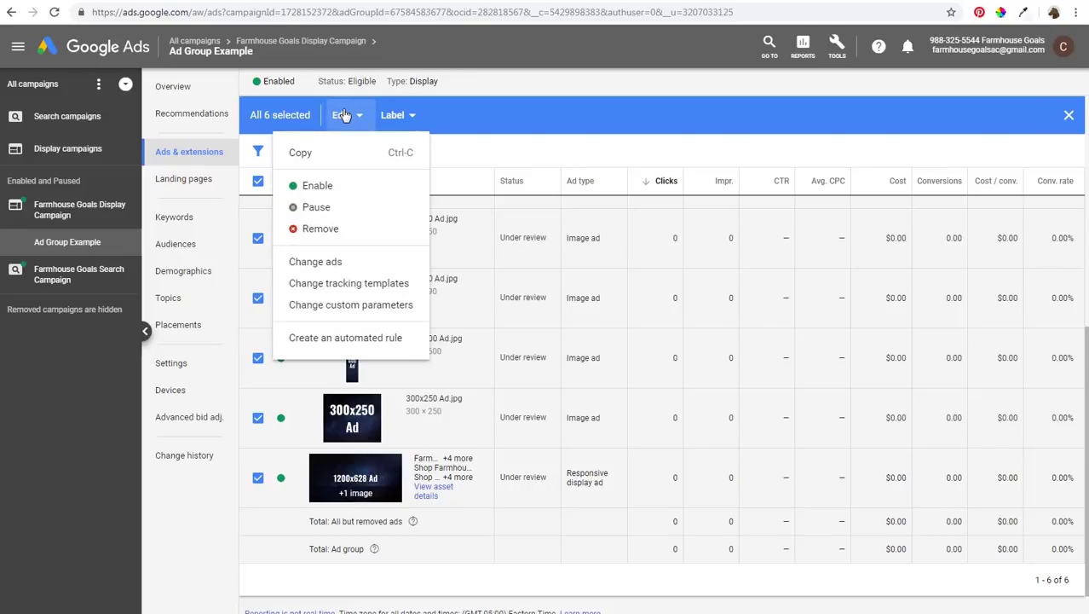
pyautogui.click(554, 159)
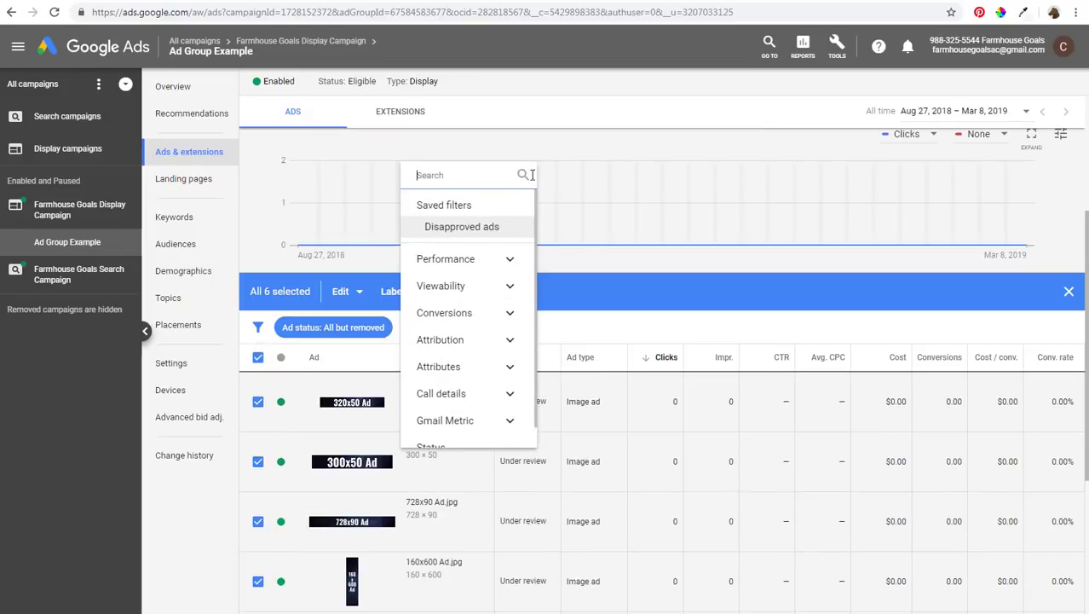
pyautogui.click(663, 253)
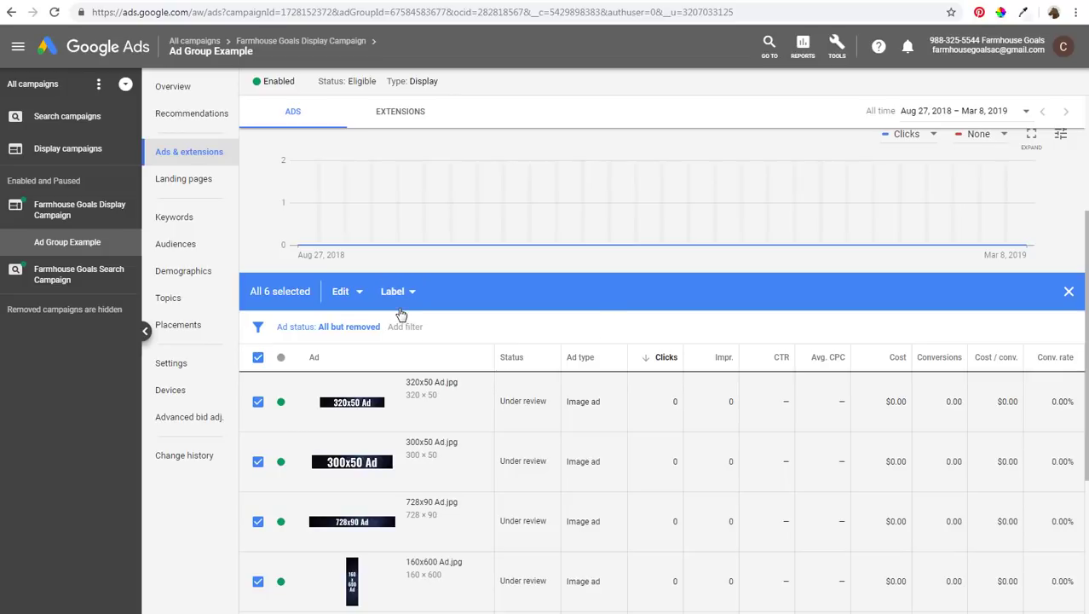
pyautogui.click(1068, 293)
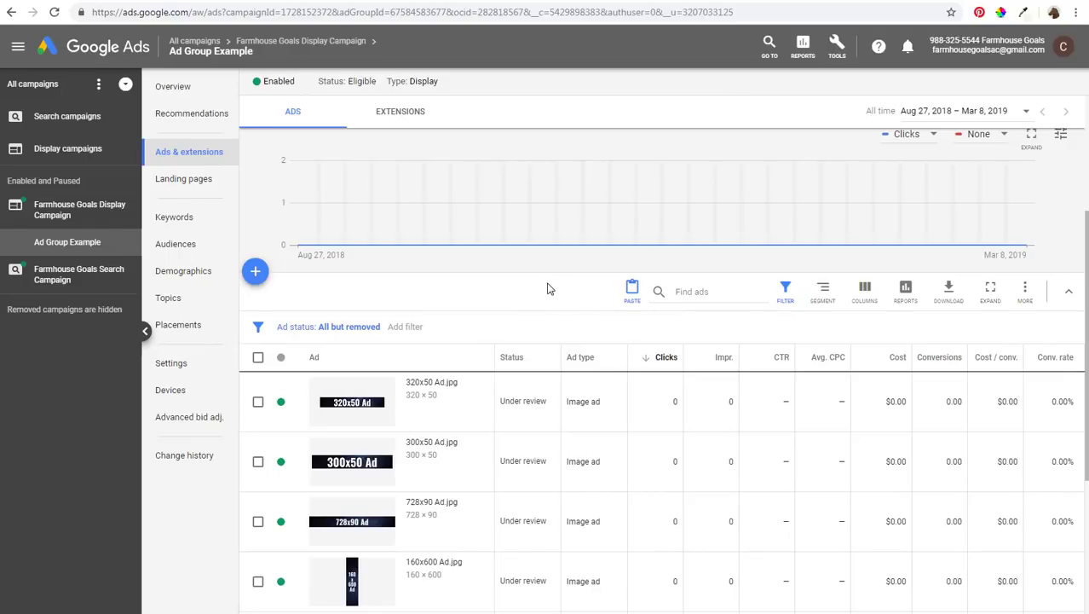